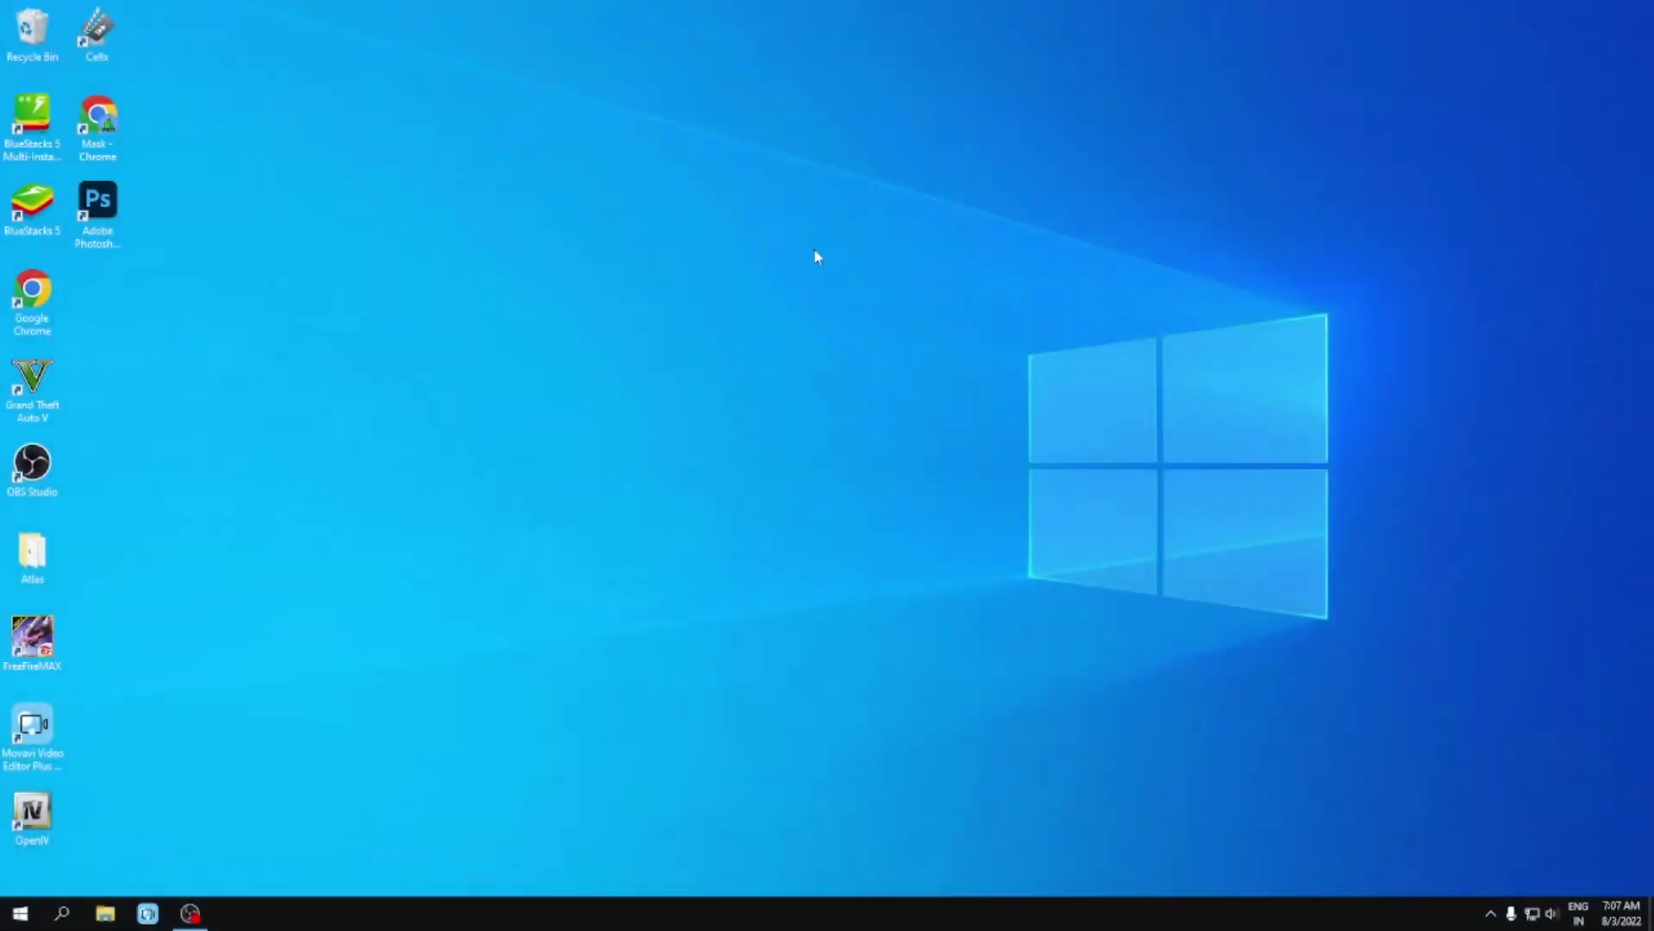
right_click(663, 230)
left_click(735, 309)
right_click(572, 189)
left_click(663, 264)
Step: View the network adapters from the Network & Internet settings, and close both windows
left_click(1533, 913)
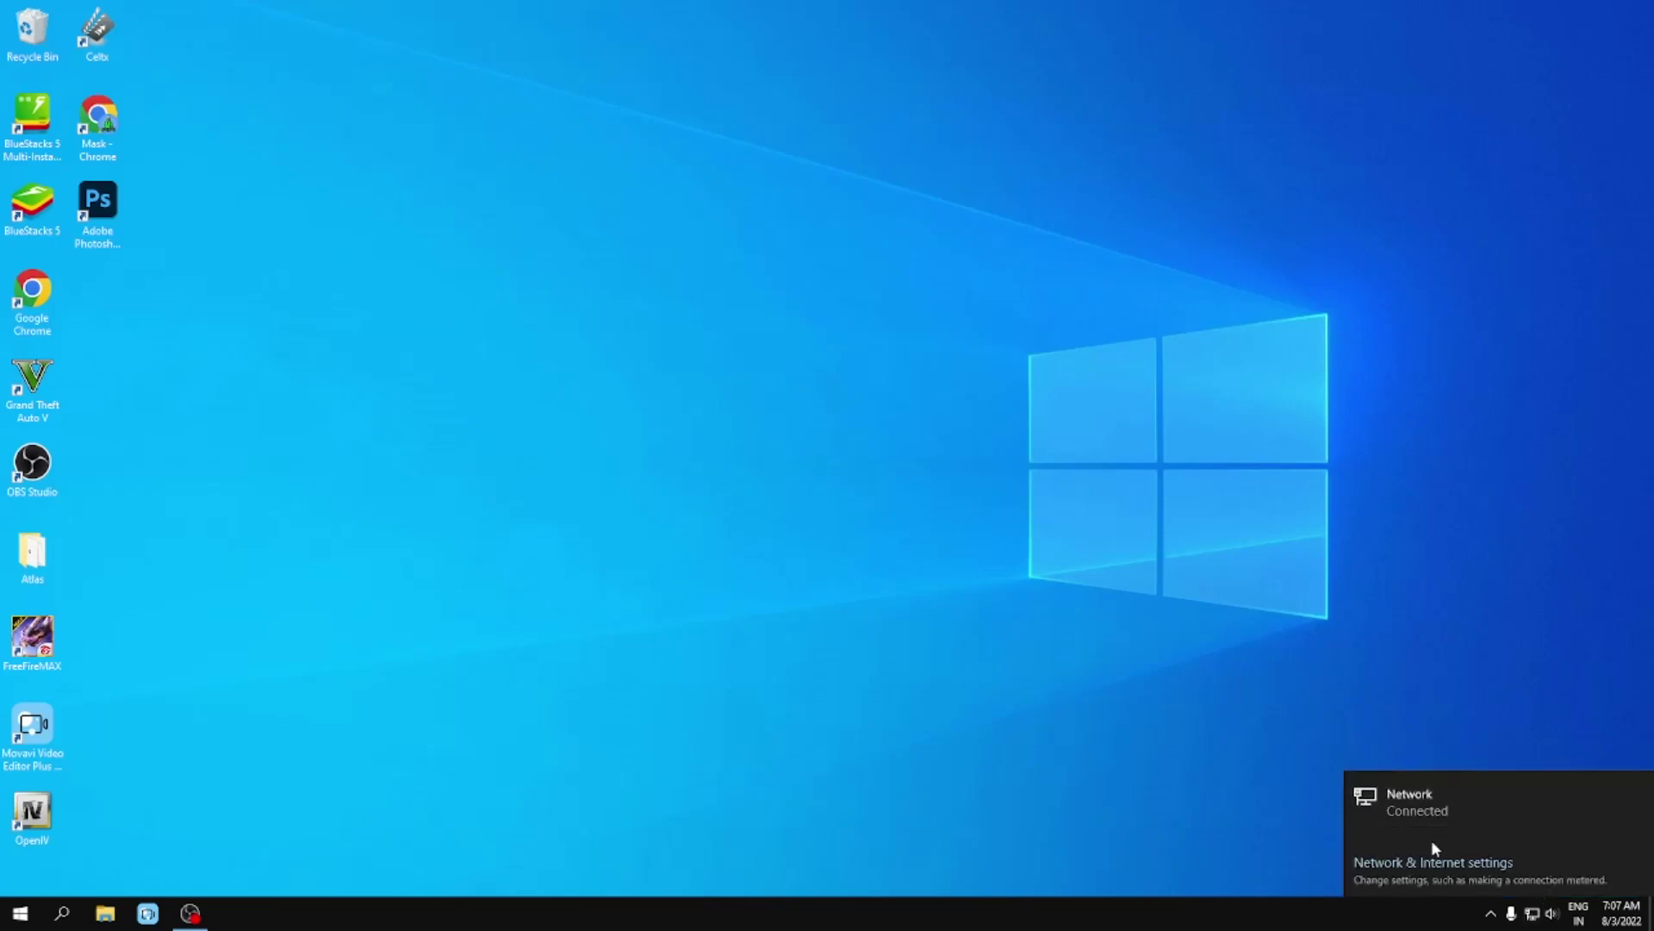
left_click(1413, 863)
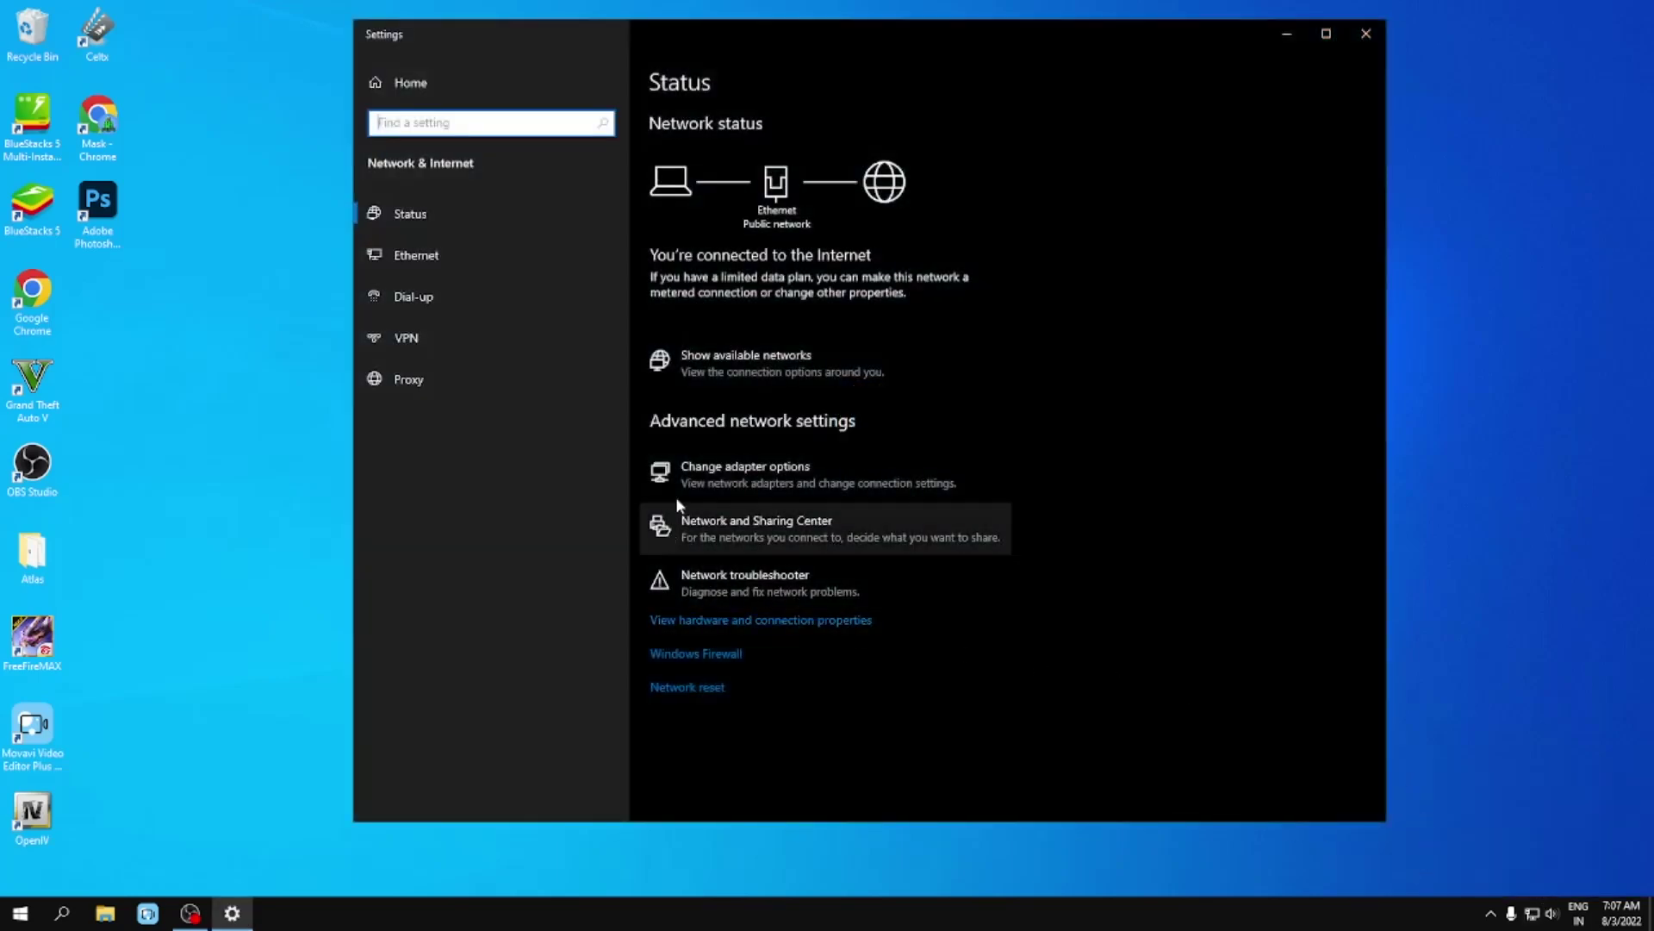
left_click(731, 478)
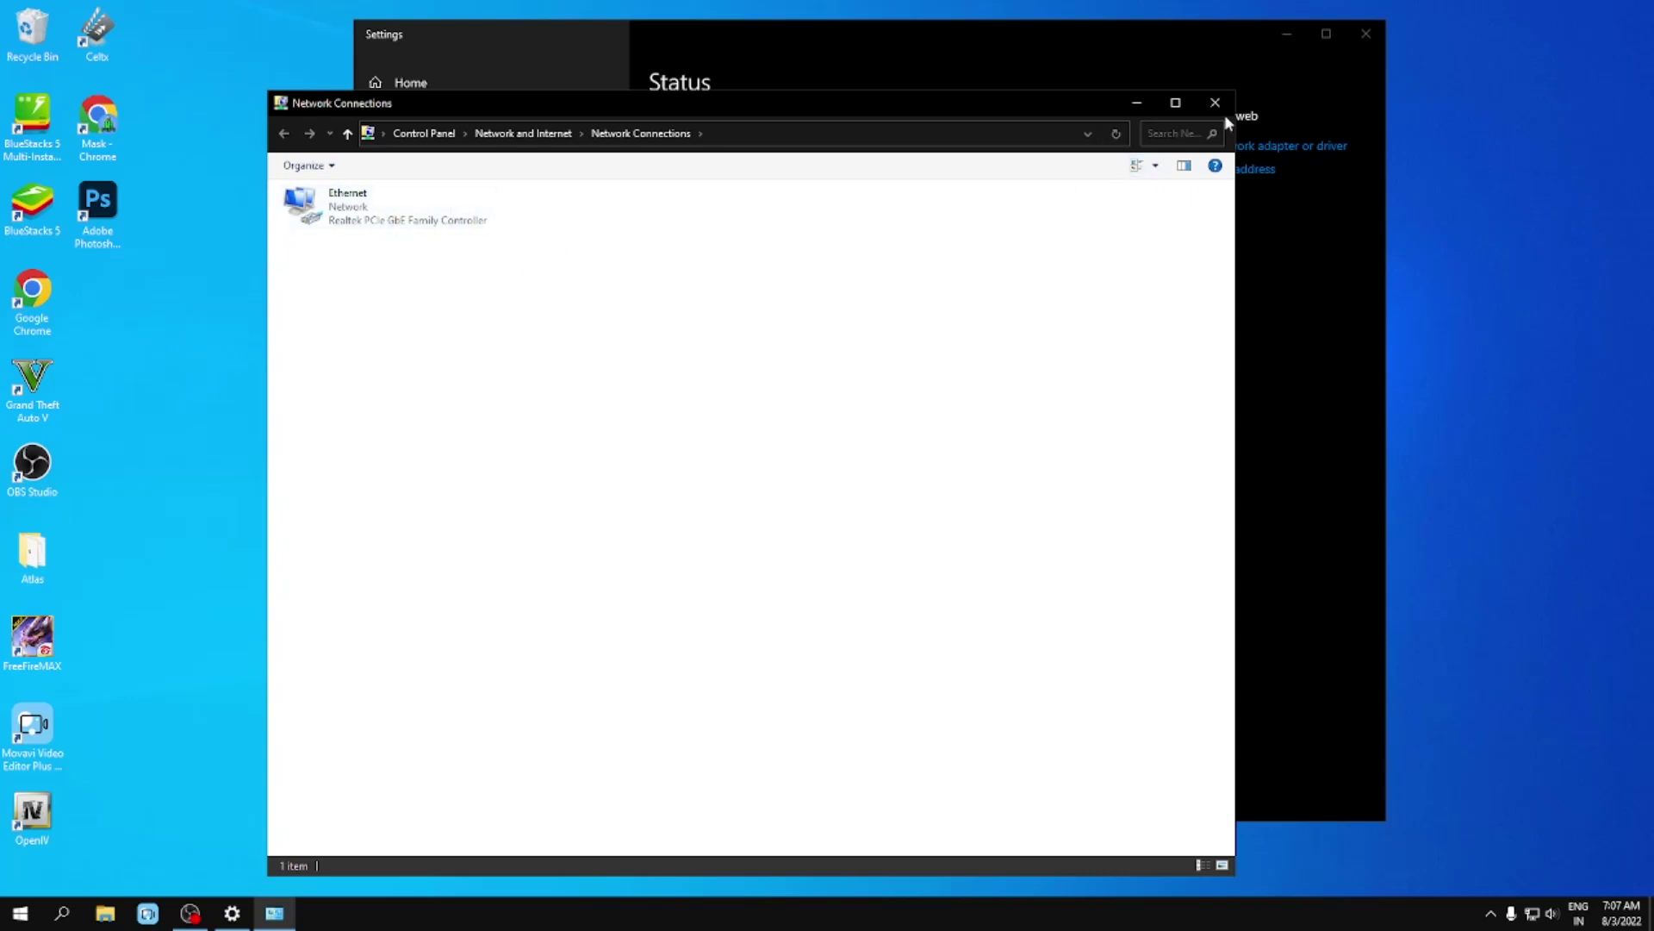
left_click(1215, 103)
left_click(1367, 36)
right_click(340, 200)
left_click(325, 209)
right_click(325, 205)
left_click(407, 281)
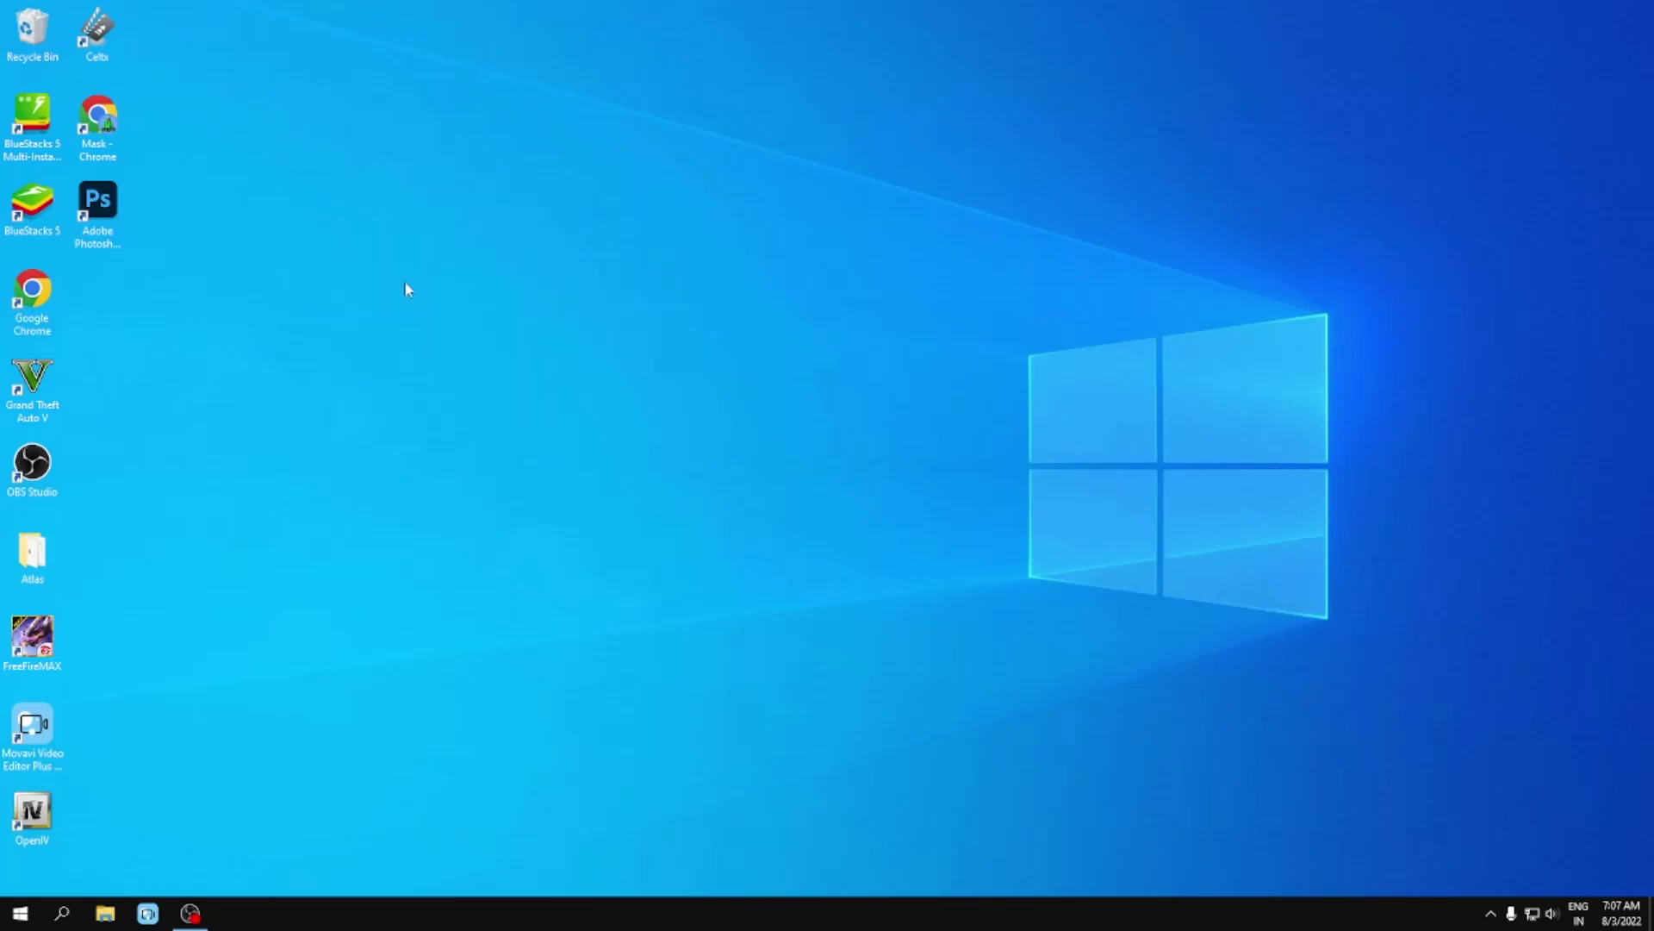
Step: Open Device Manager and enlarge its window near the middle of the desktop
left_click(64, 913)
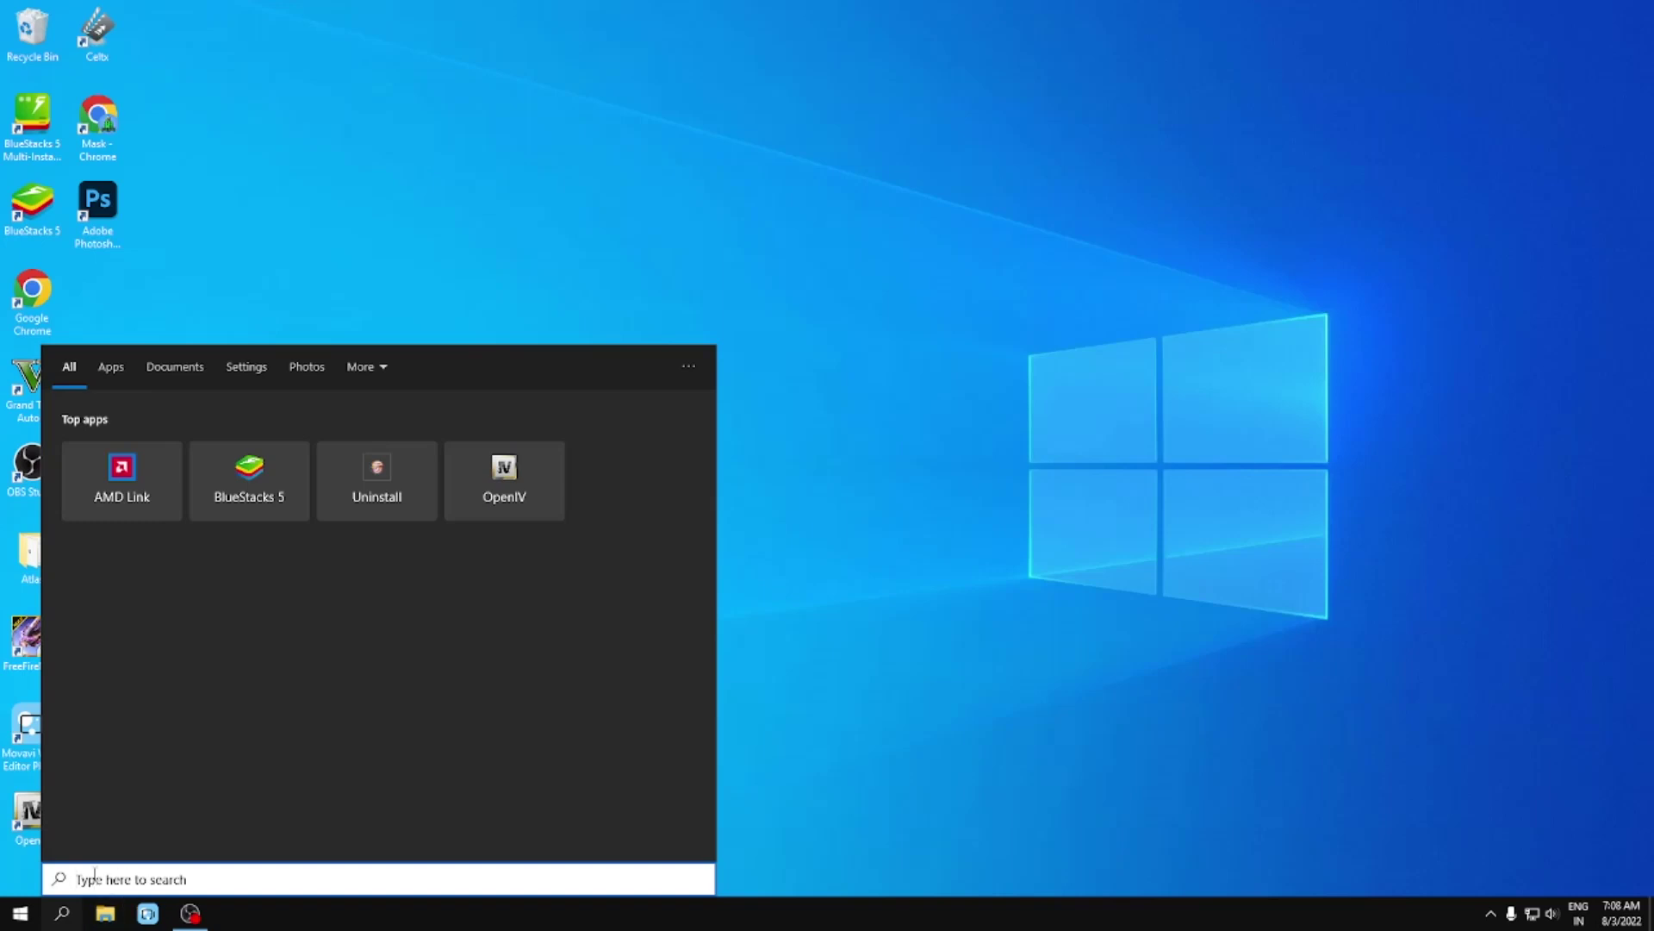
type("de")
left_click(177, 445)
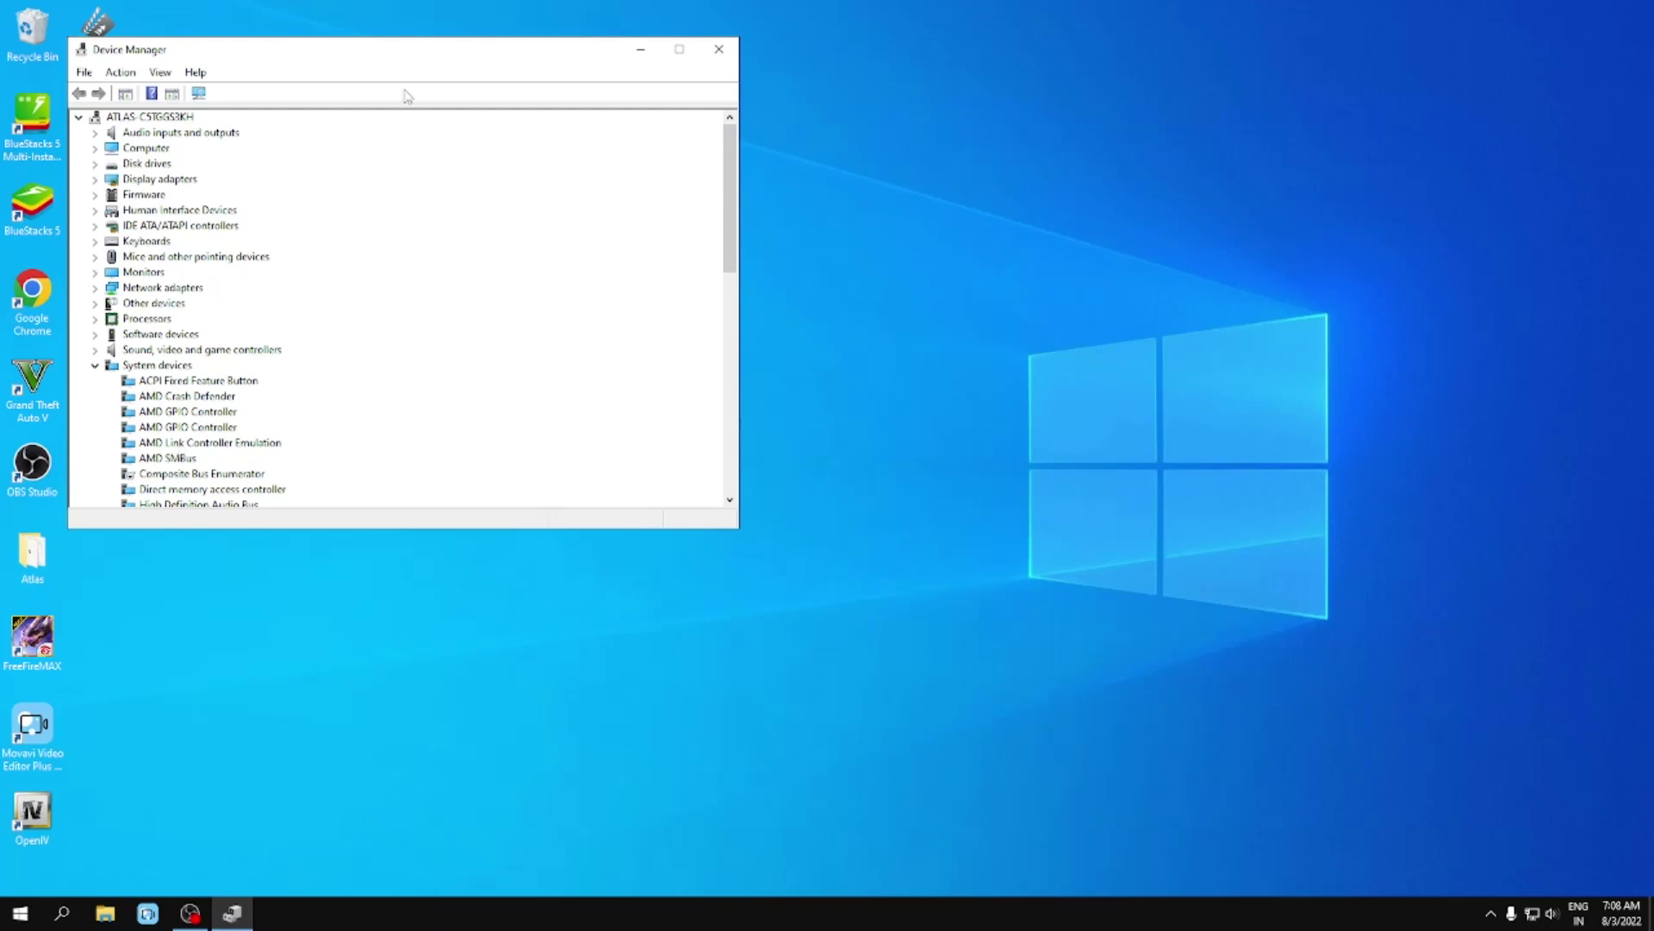
left_click_drag(344, 61, 670, 122)
left_click_drag(772, 590, 772, 815)
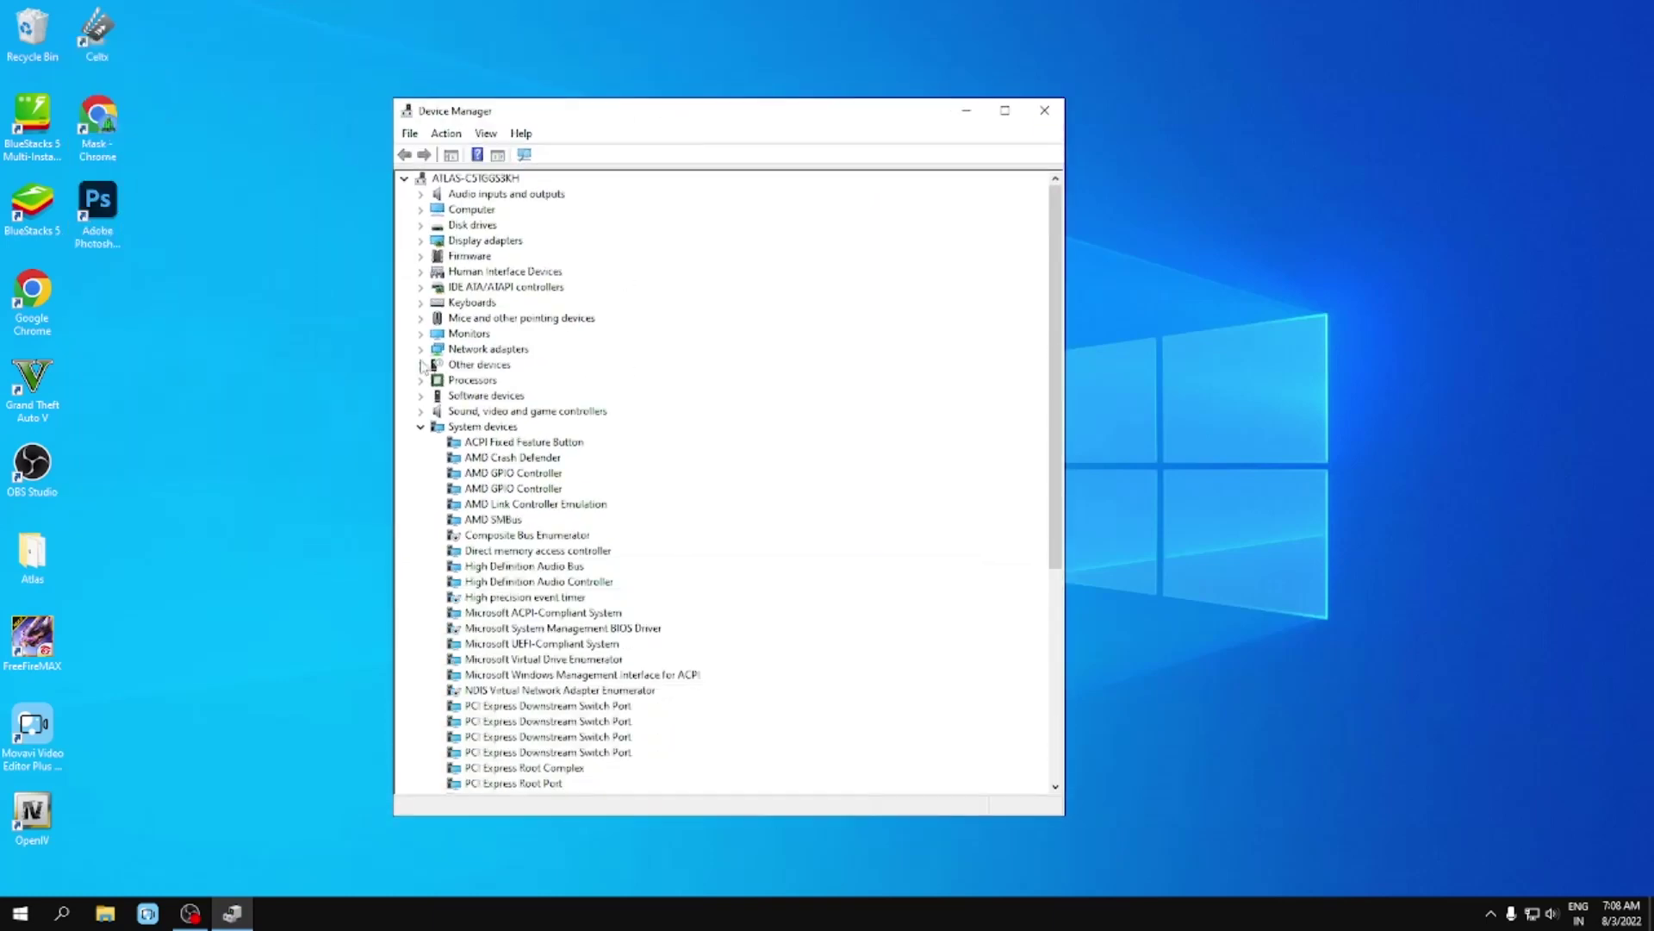
Step: Expand the network adapters in the device list, show hidden devices, and keep the system devices collapsed
left_click(420, 426)
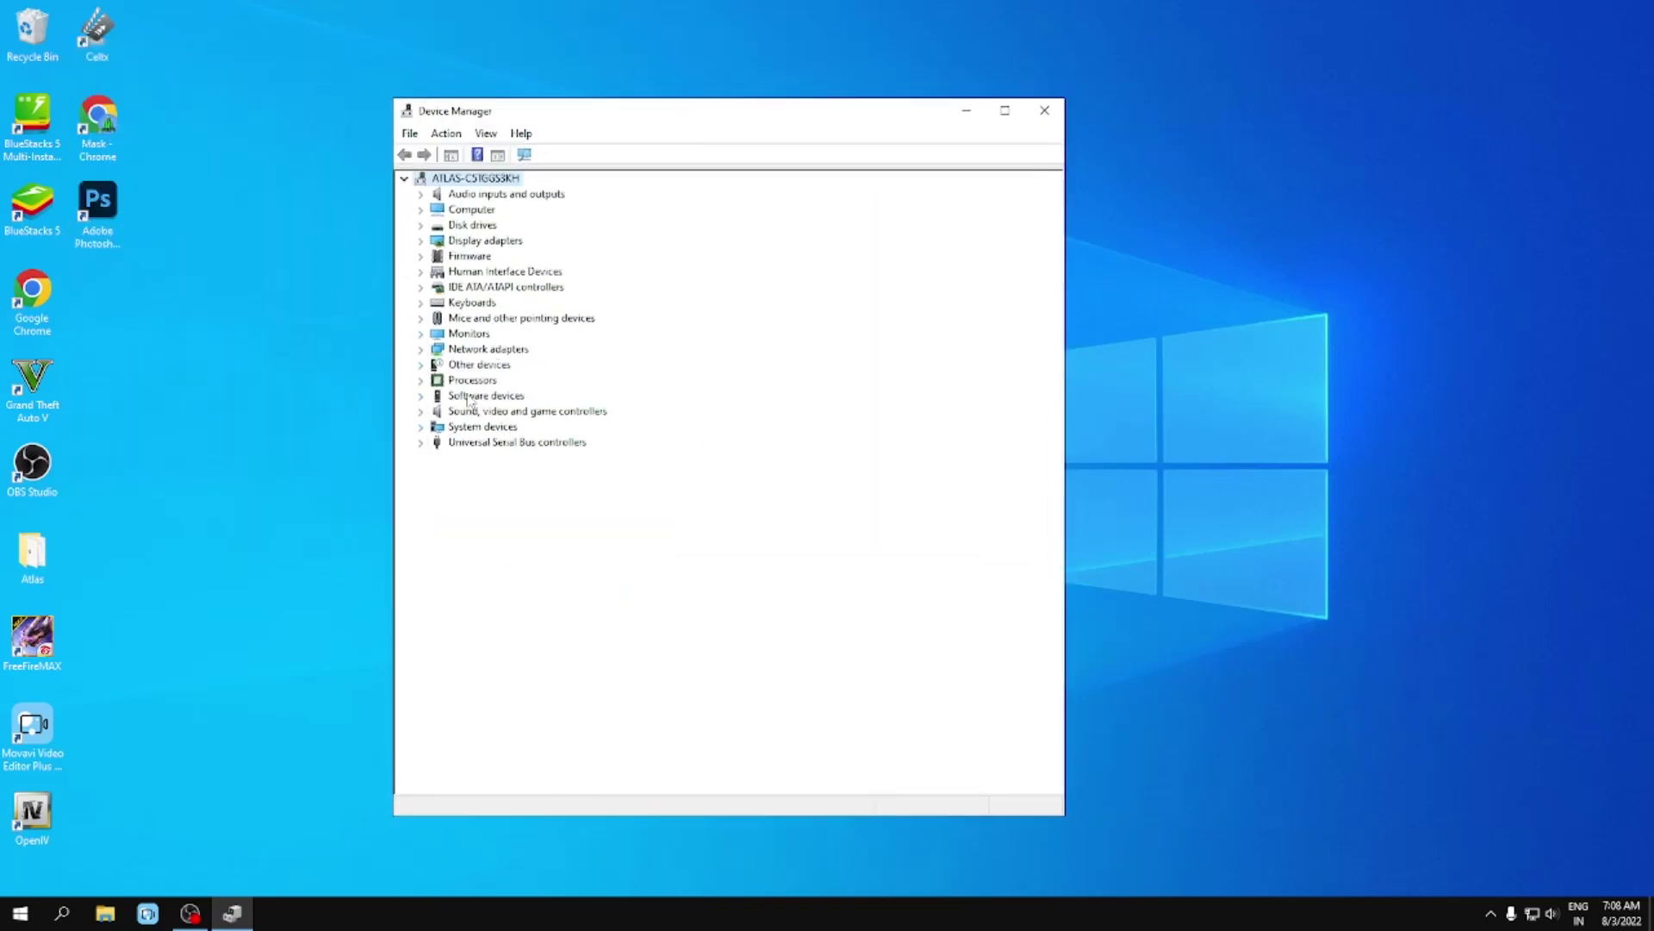
left_click(420, 349)
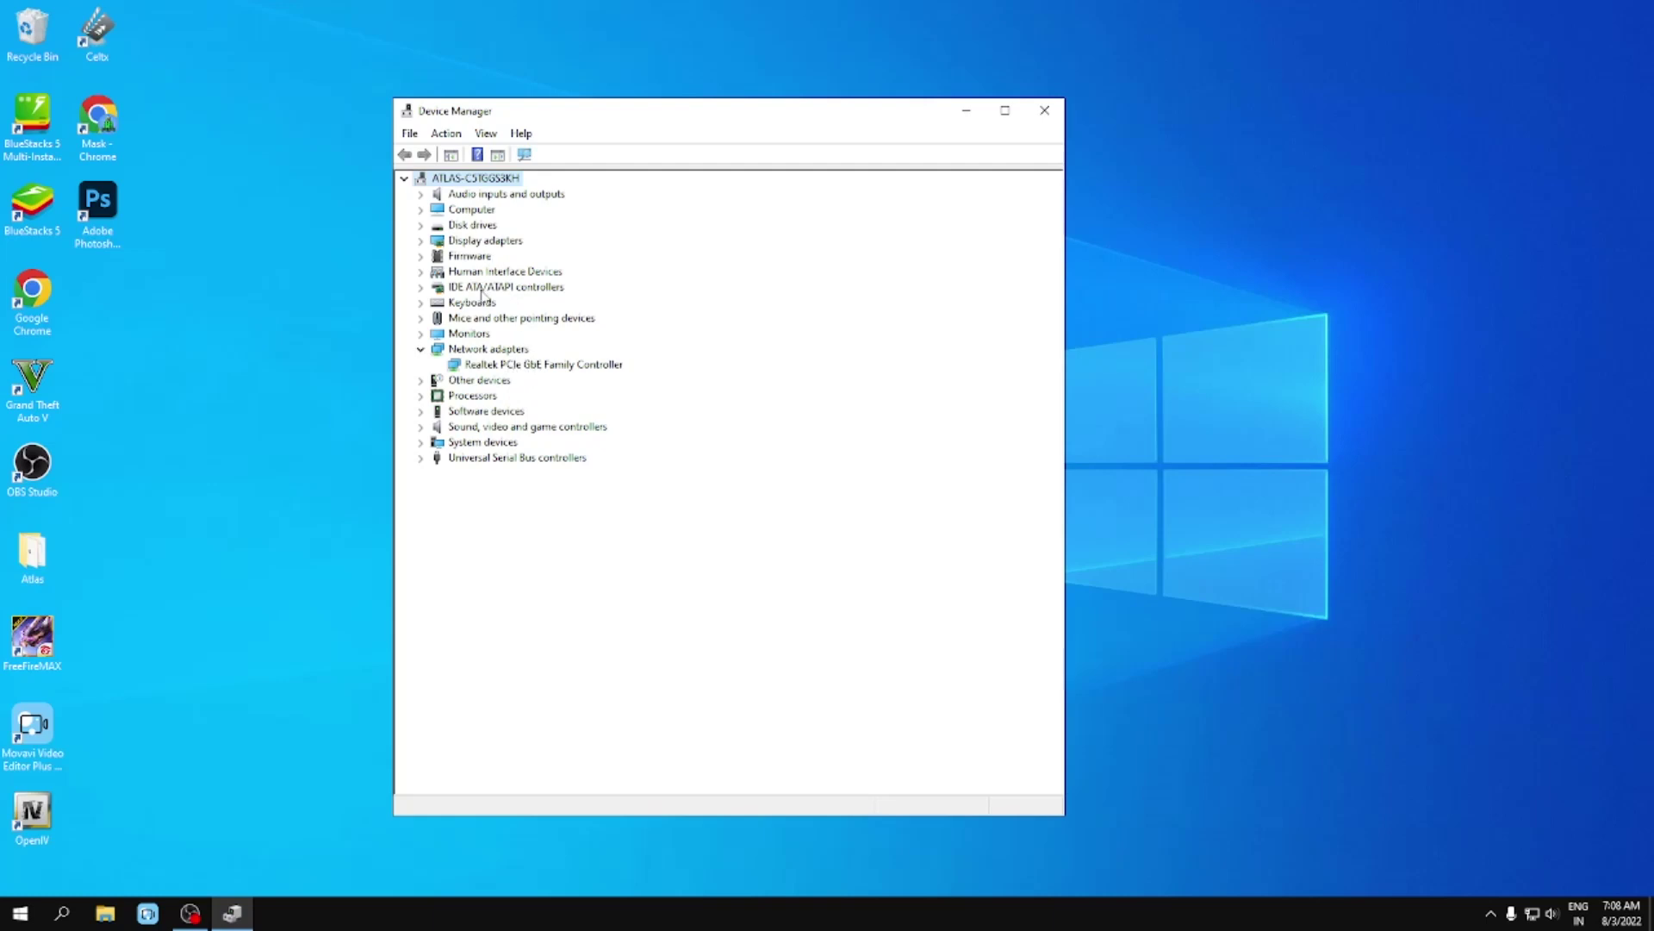
left_click(486, 134)
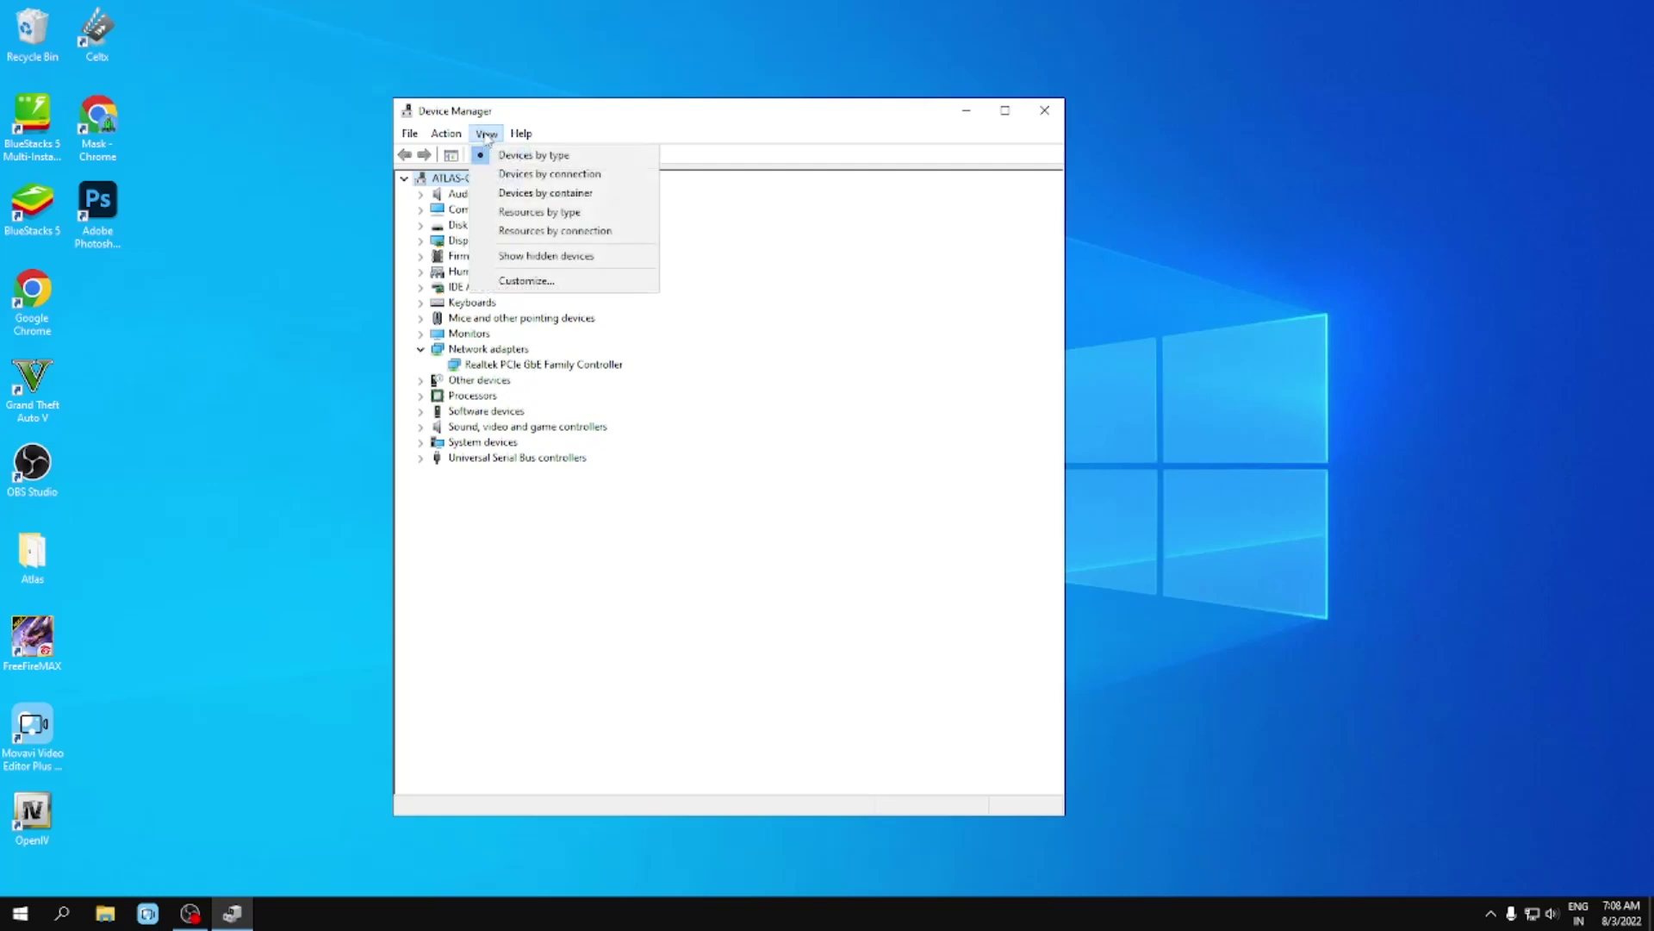
left_click(524, 257)
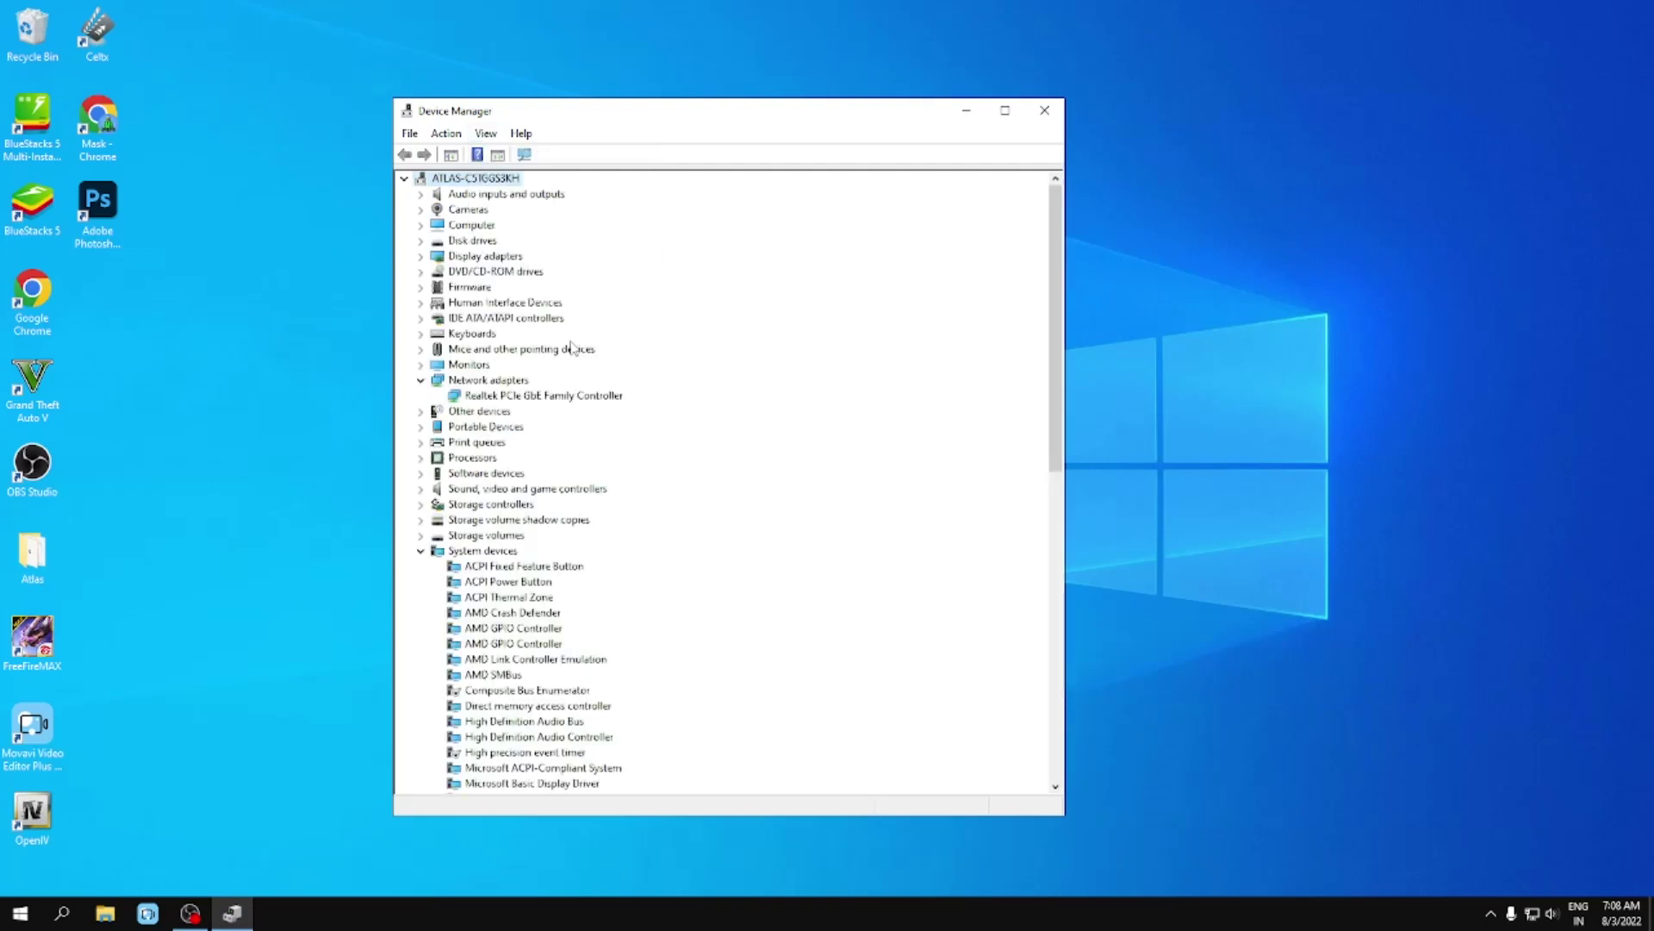
left_click(421, 553)
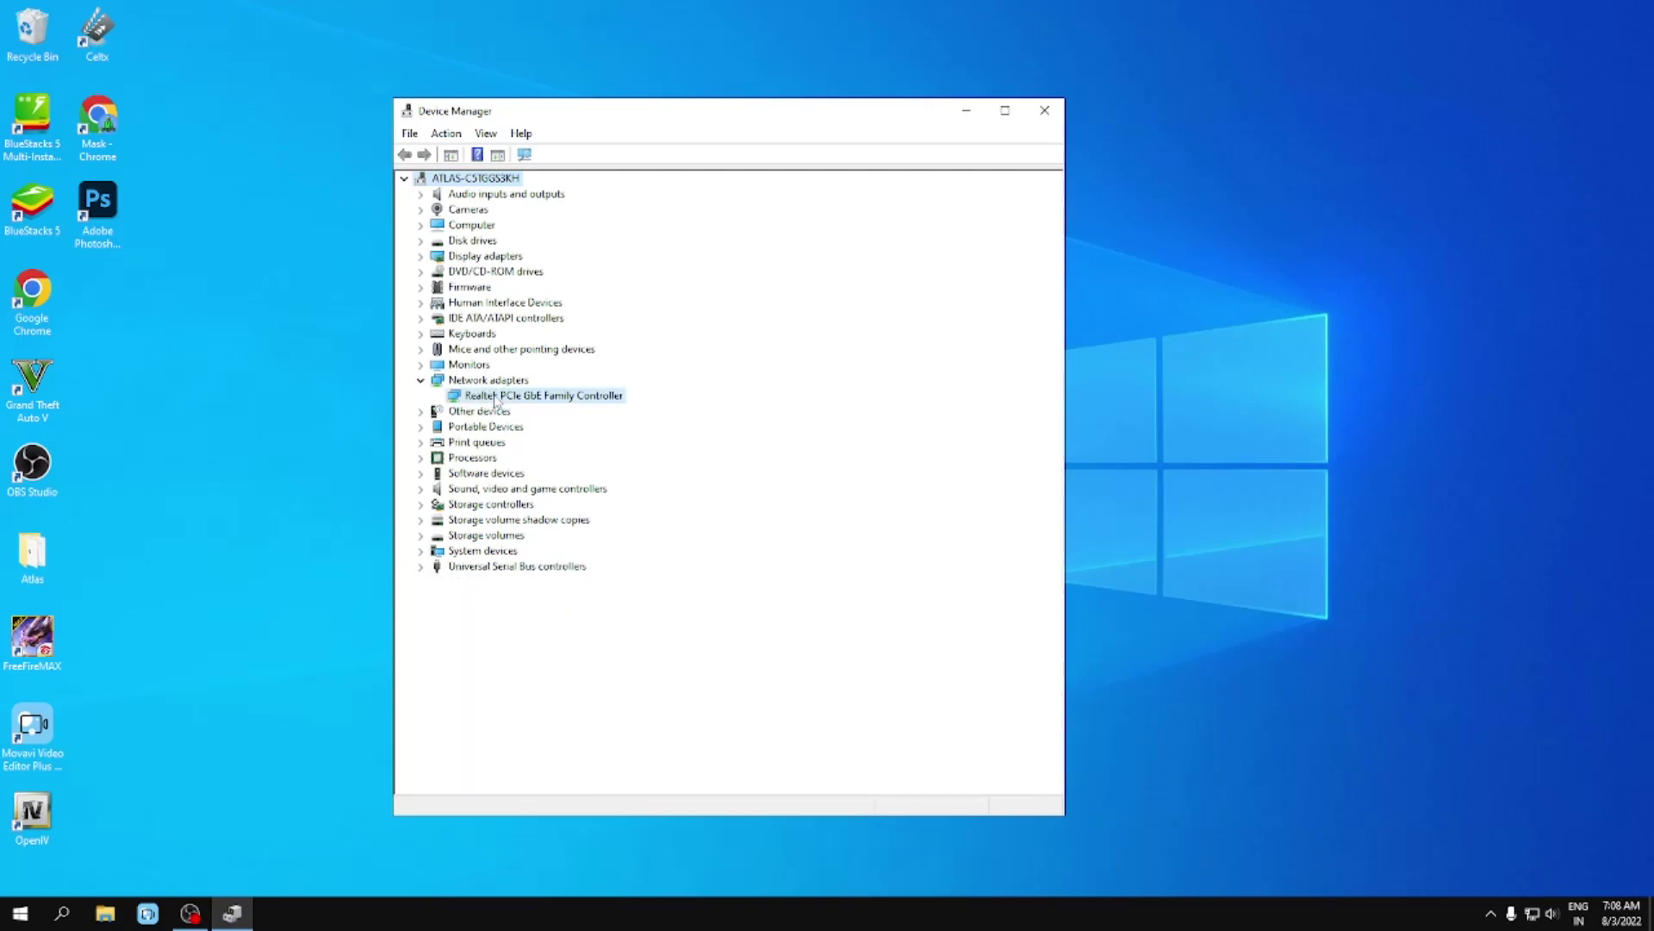
Step: Copy the first Hardware Ids value from the Realtek PCIe GbE Family Controller's properties and close Device Manager
right_click(491, 397)
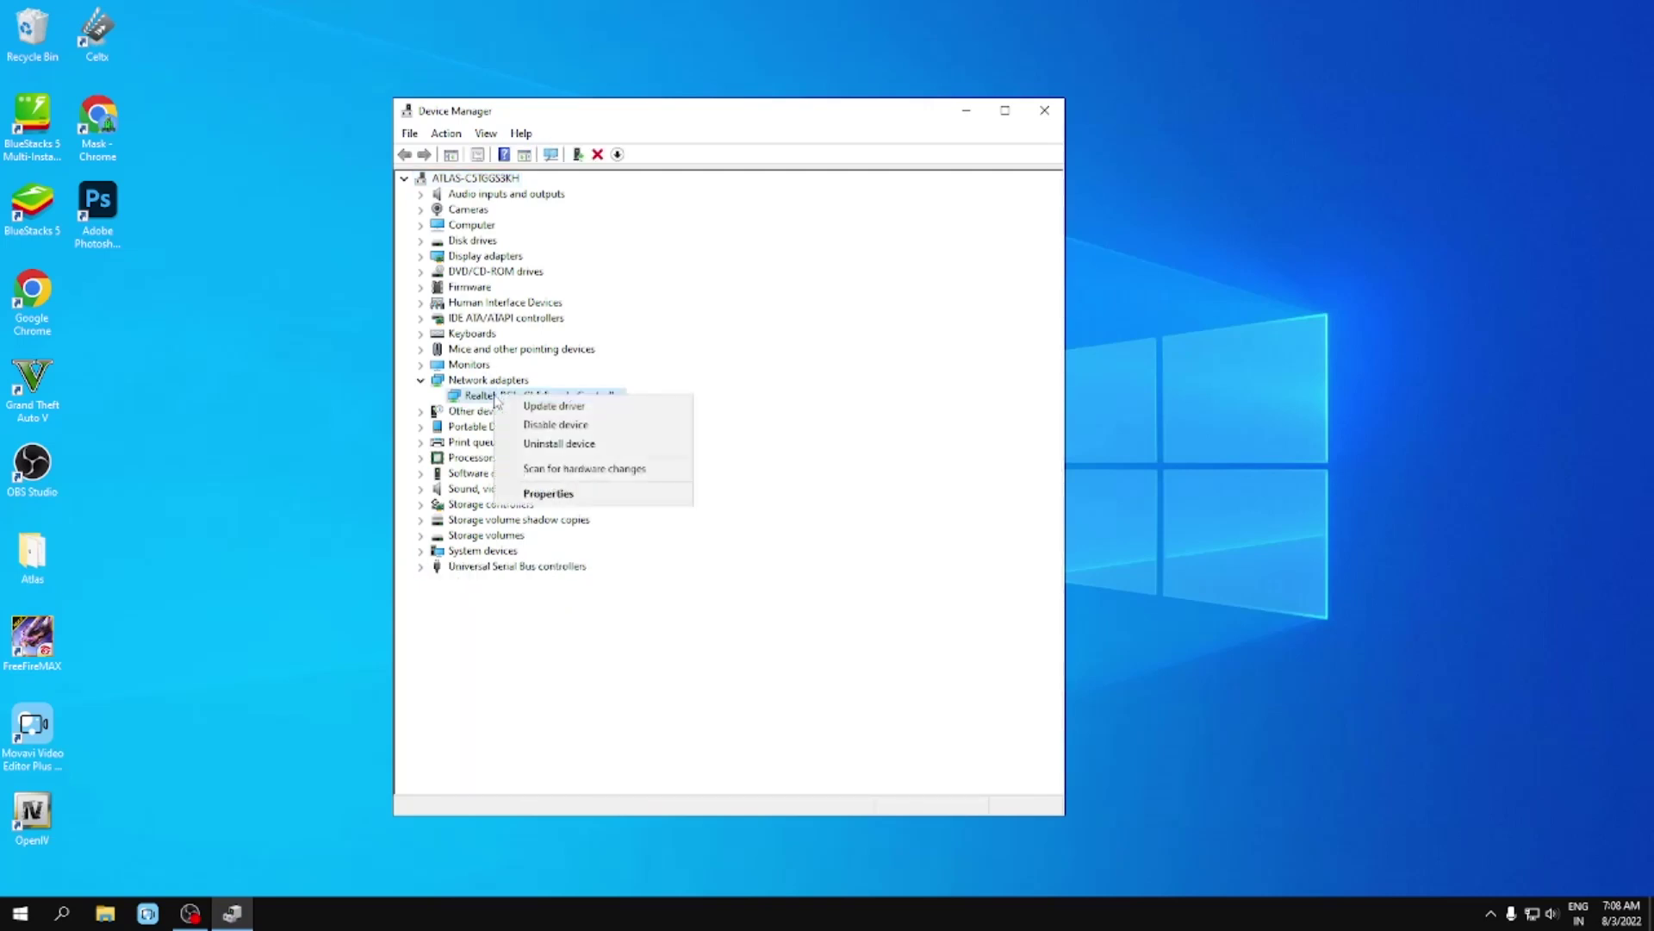
left_click(559, 494)
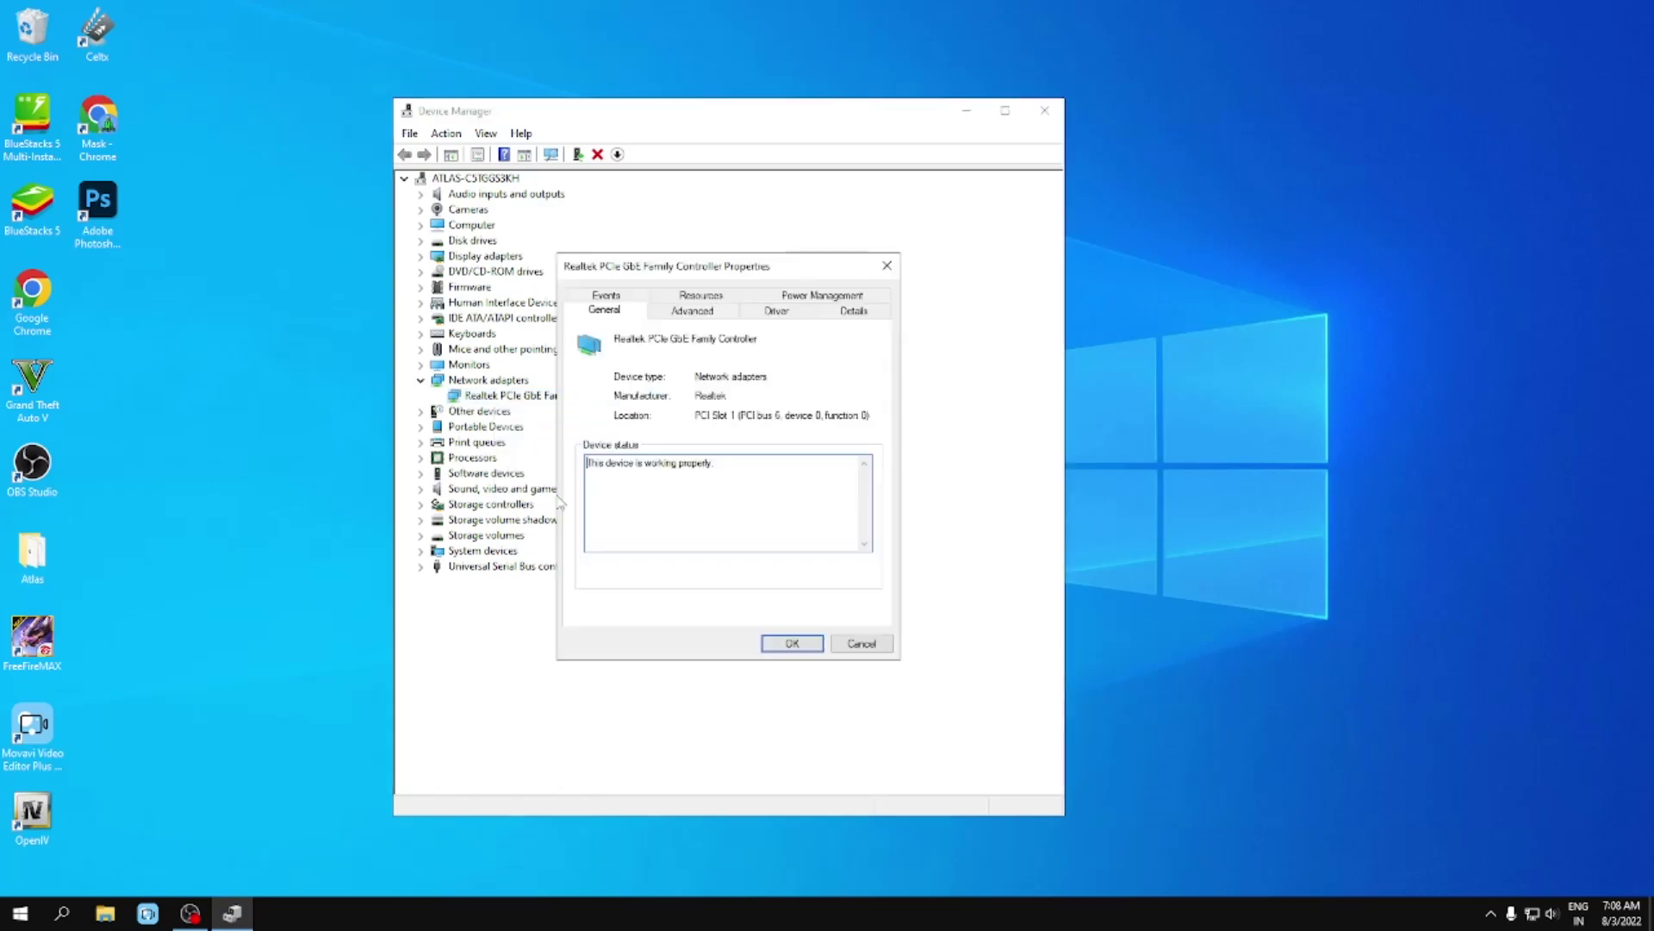
left_click(852, 314)
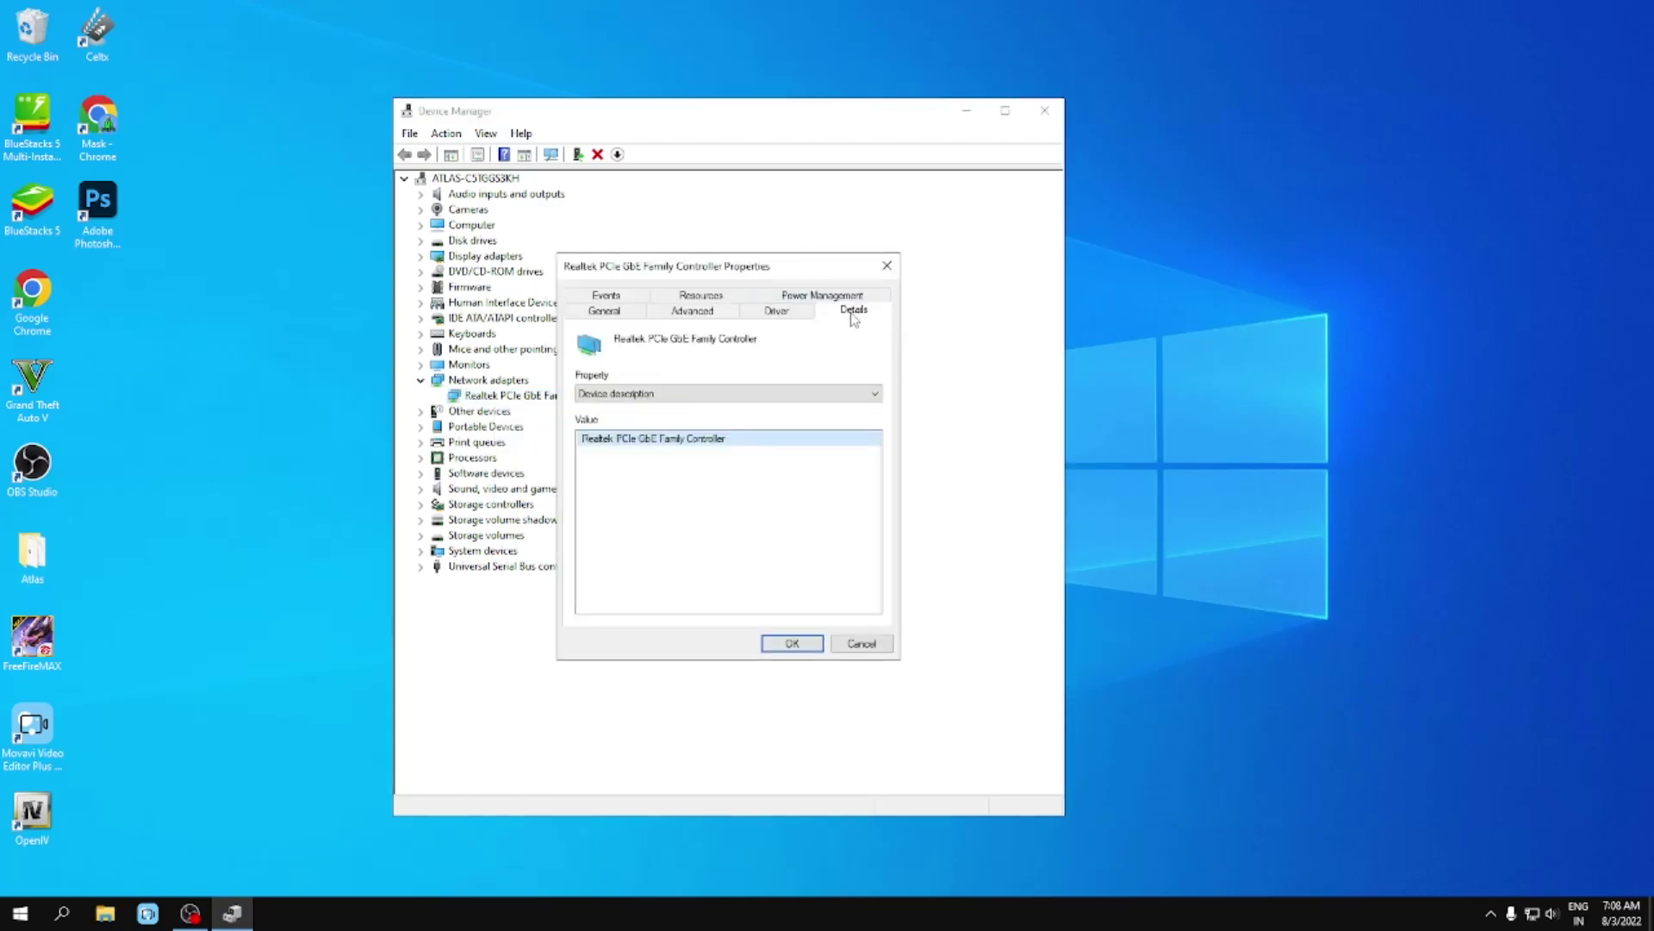
left_click(626, 396)
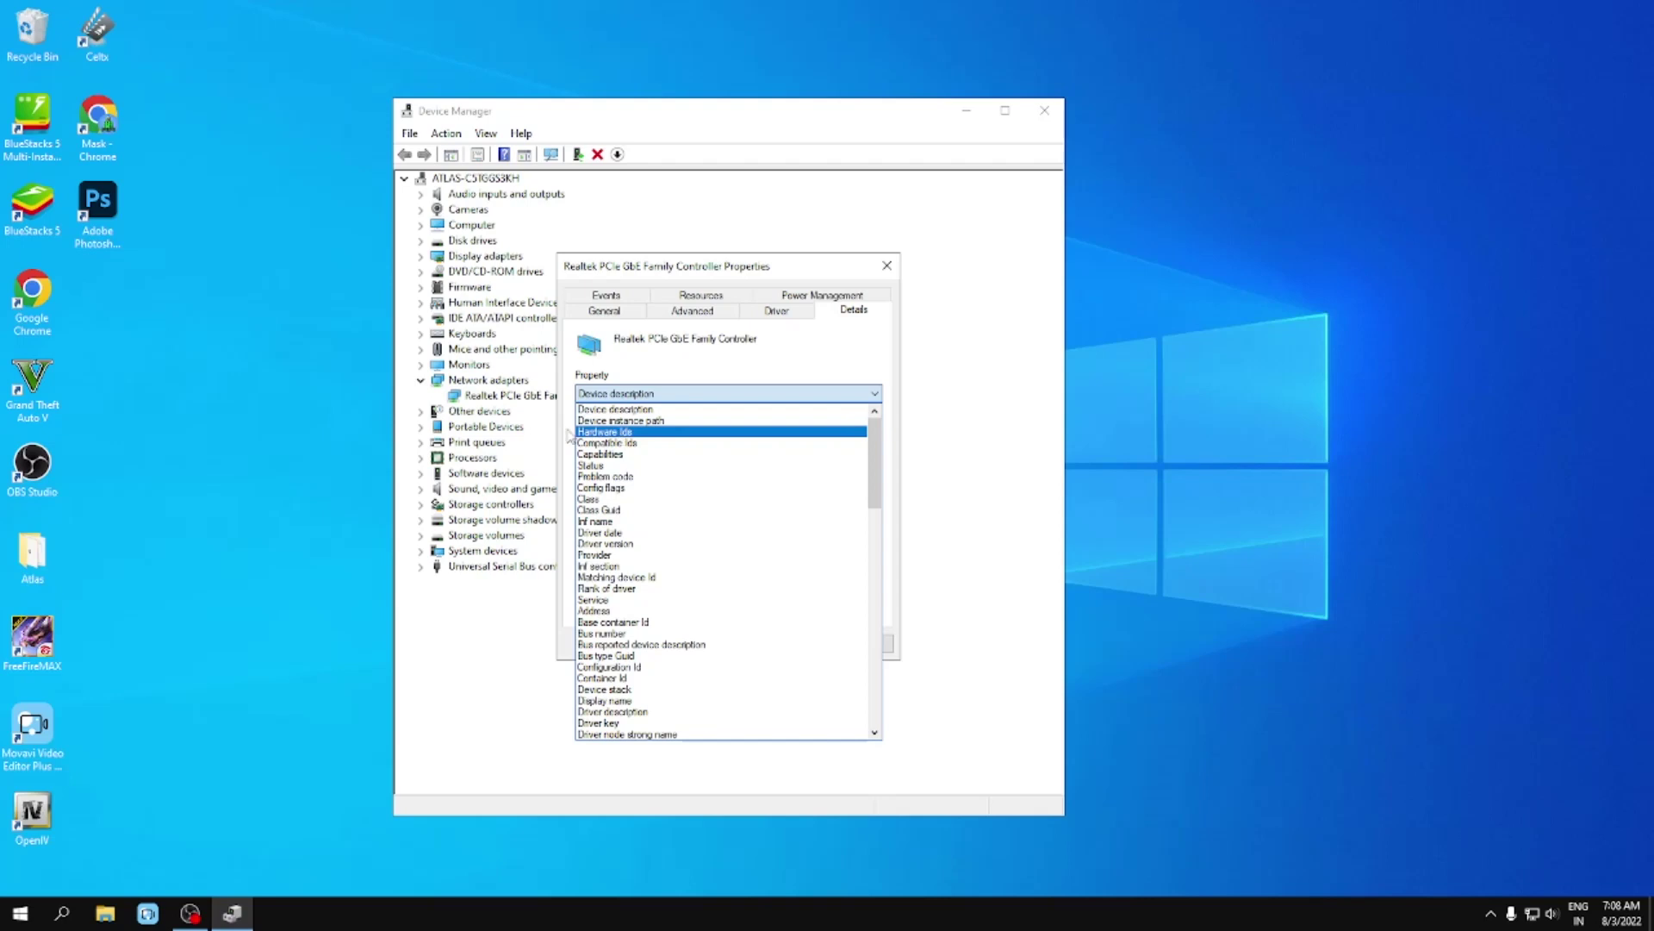
left_click(609, 432)
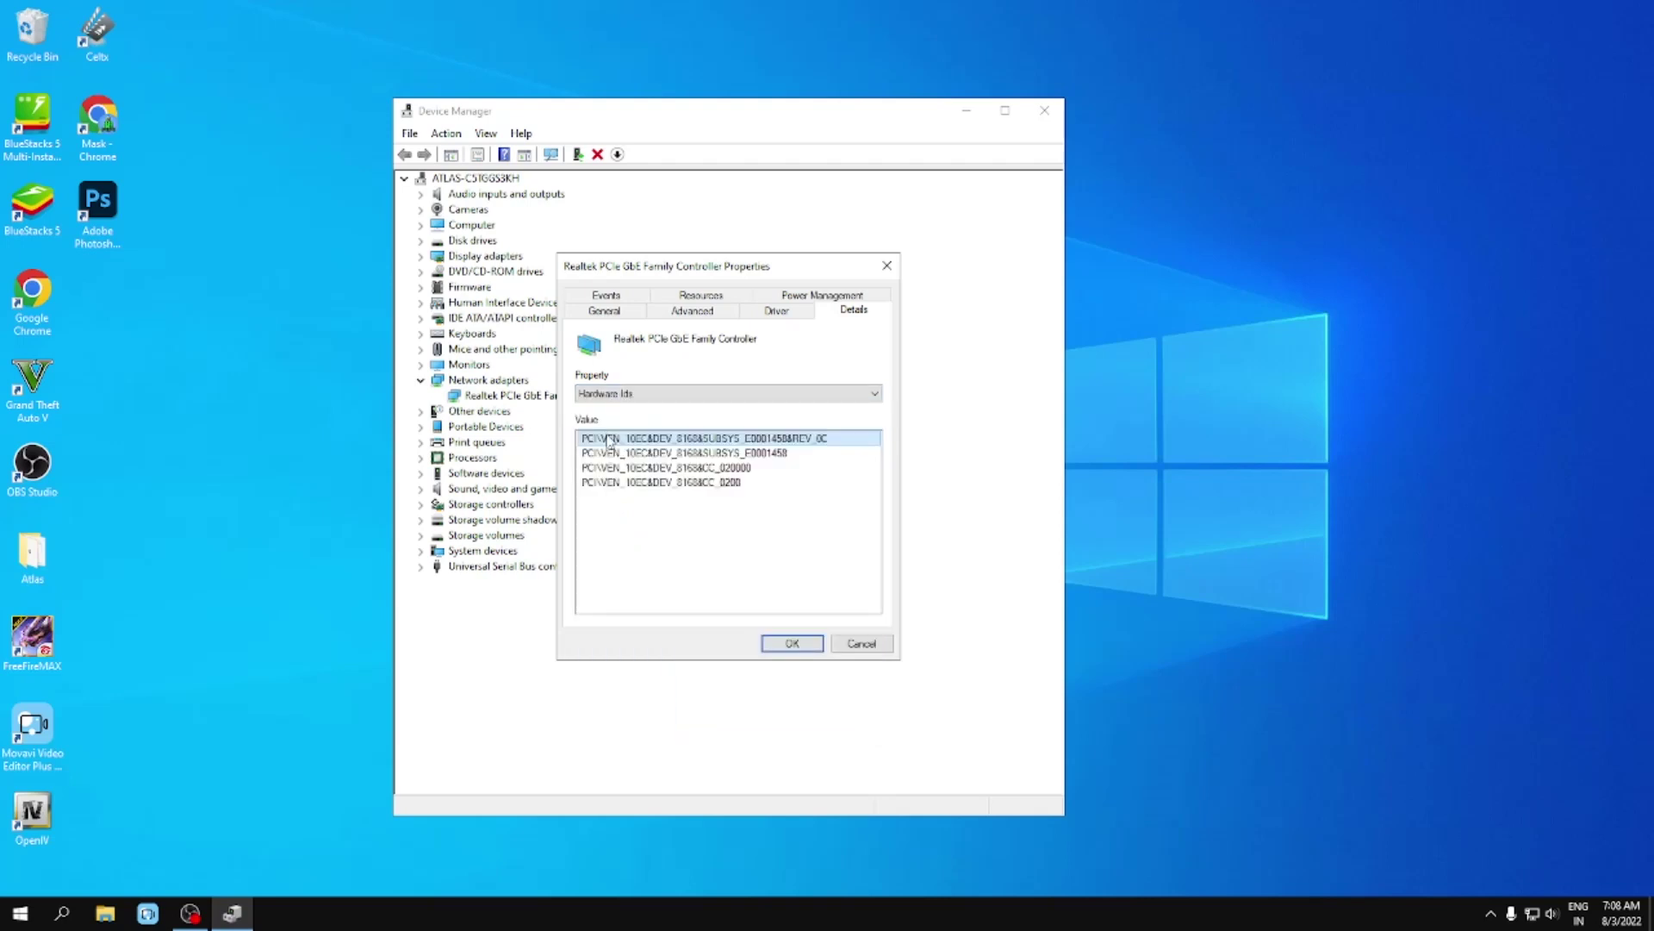
right_click(680, 447)
left_click(705, 455)
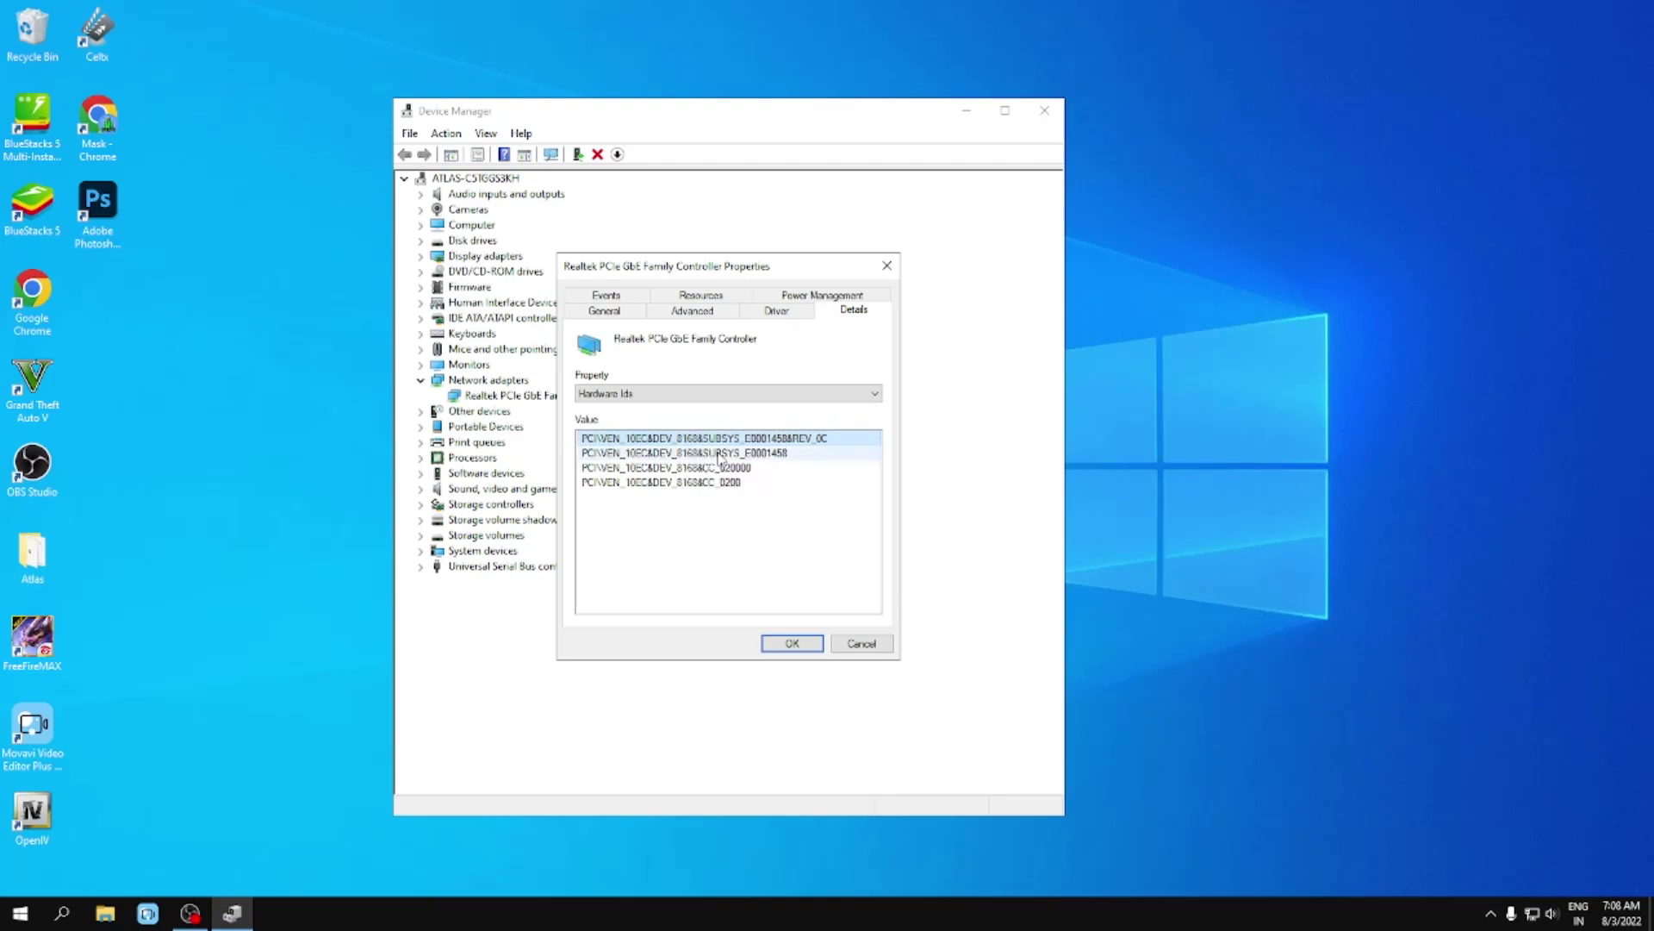
left_click(792, 644)
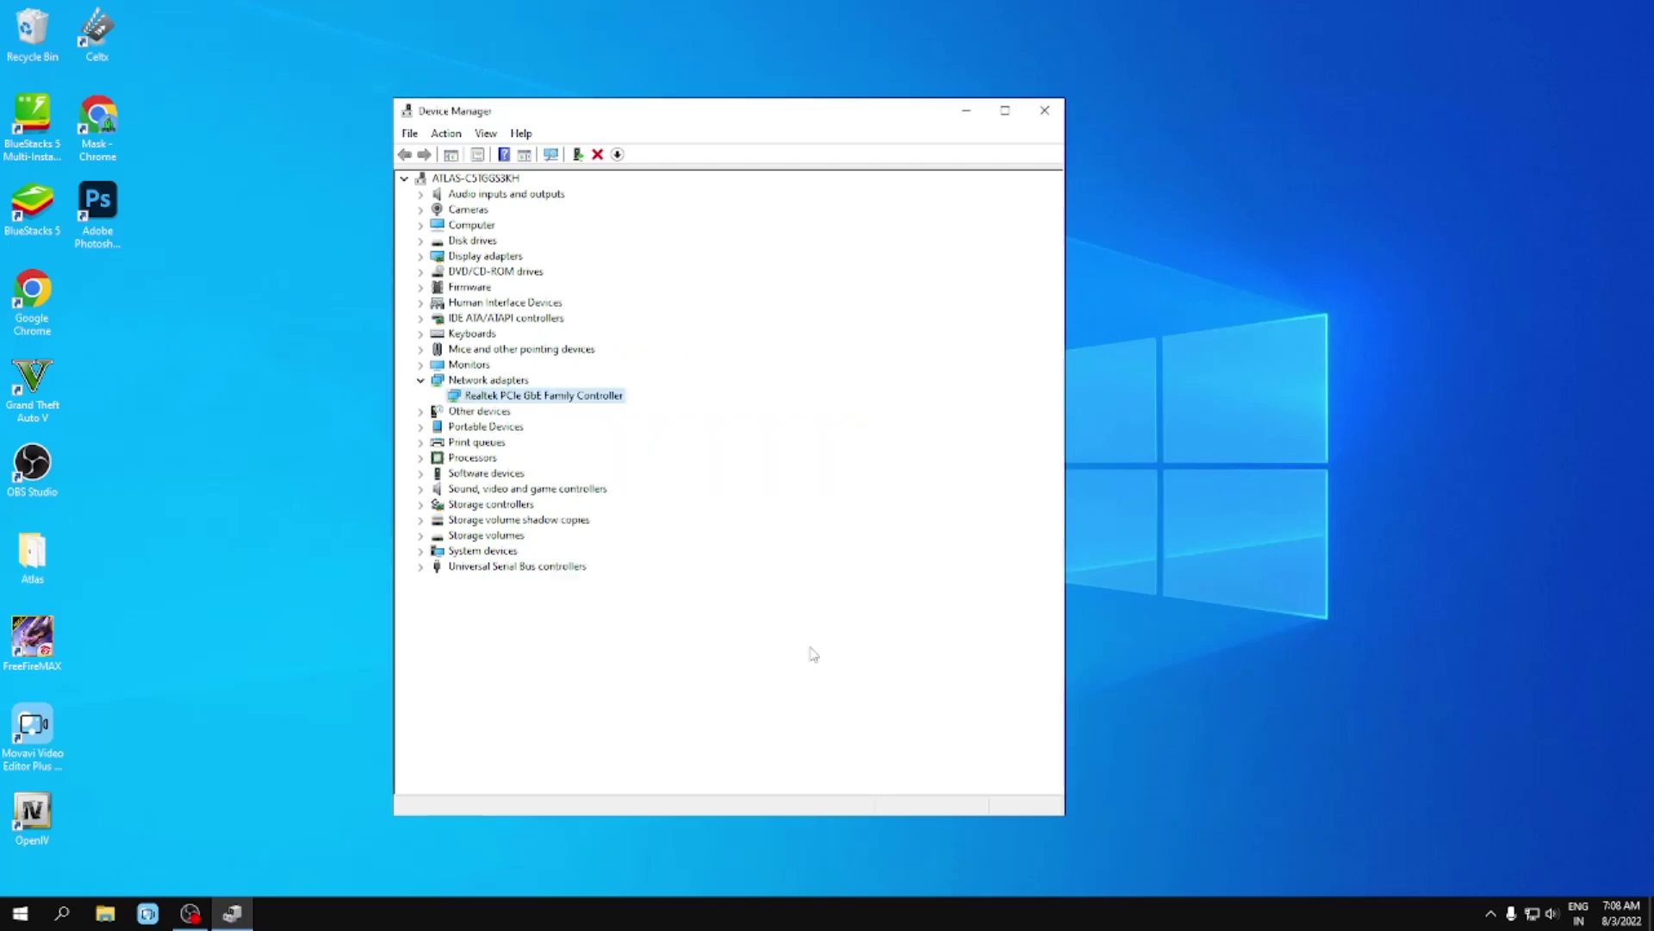
left_click(1044, 110)
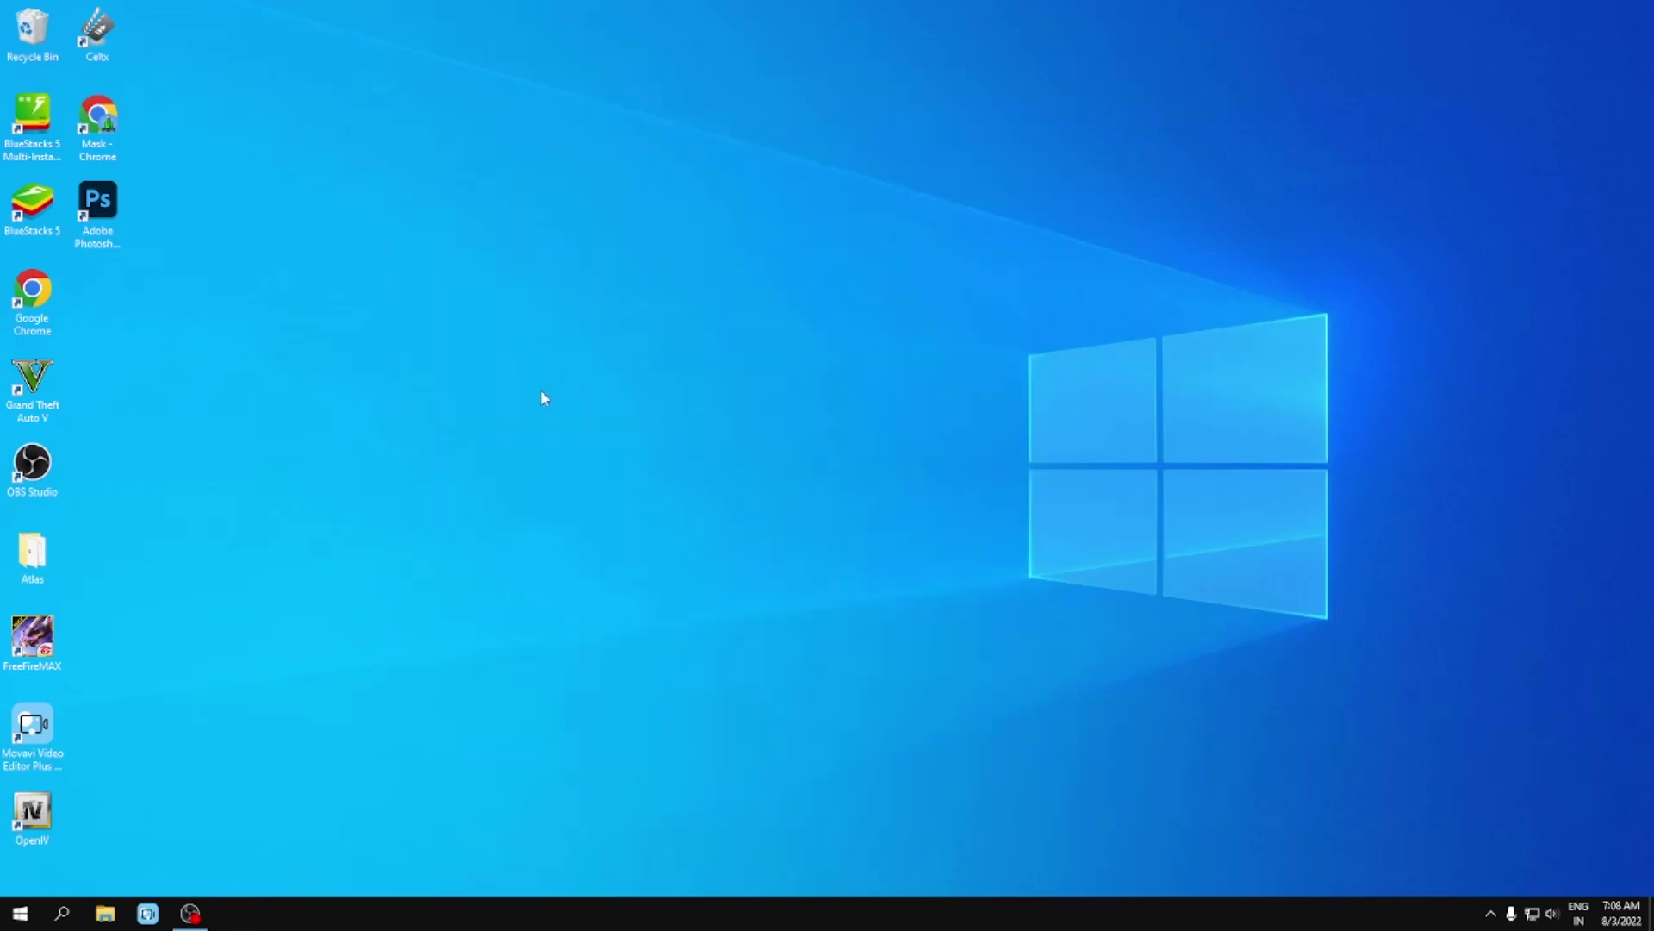
Step: Open Chrome and search Google for the copied hardware ID followed by "wifi driver"
double_click(105, 116)
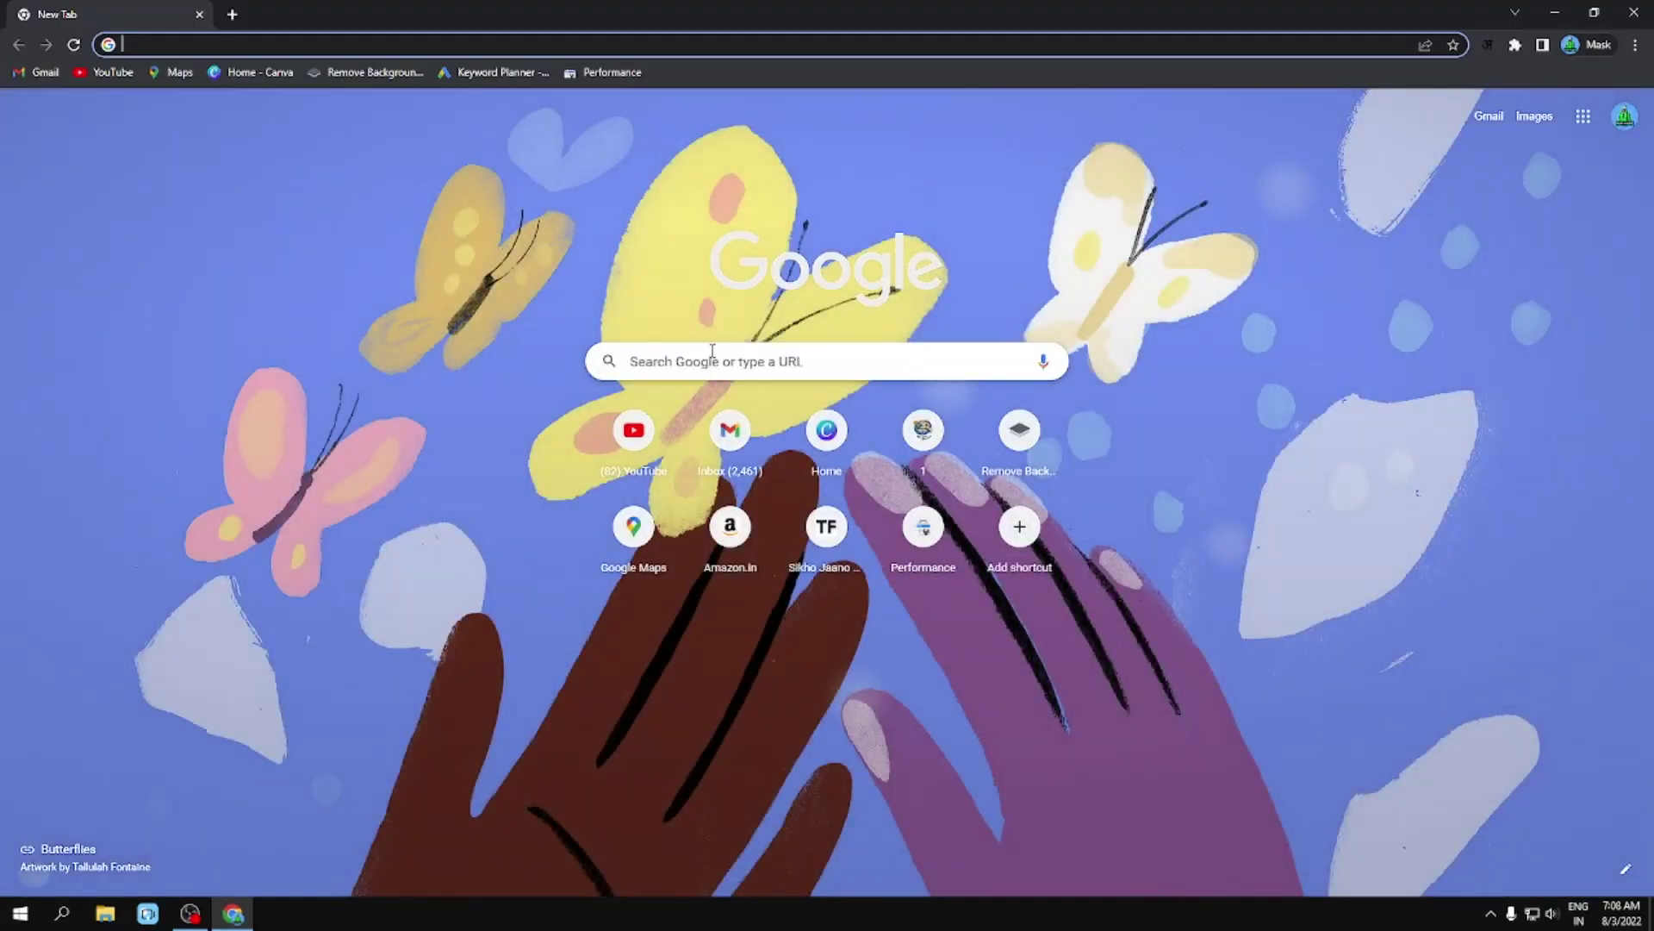
left_click(712, 354)
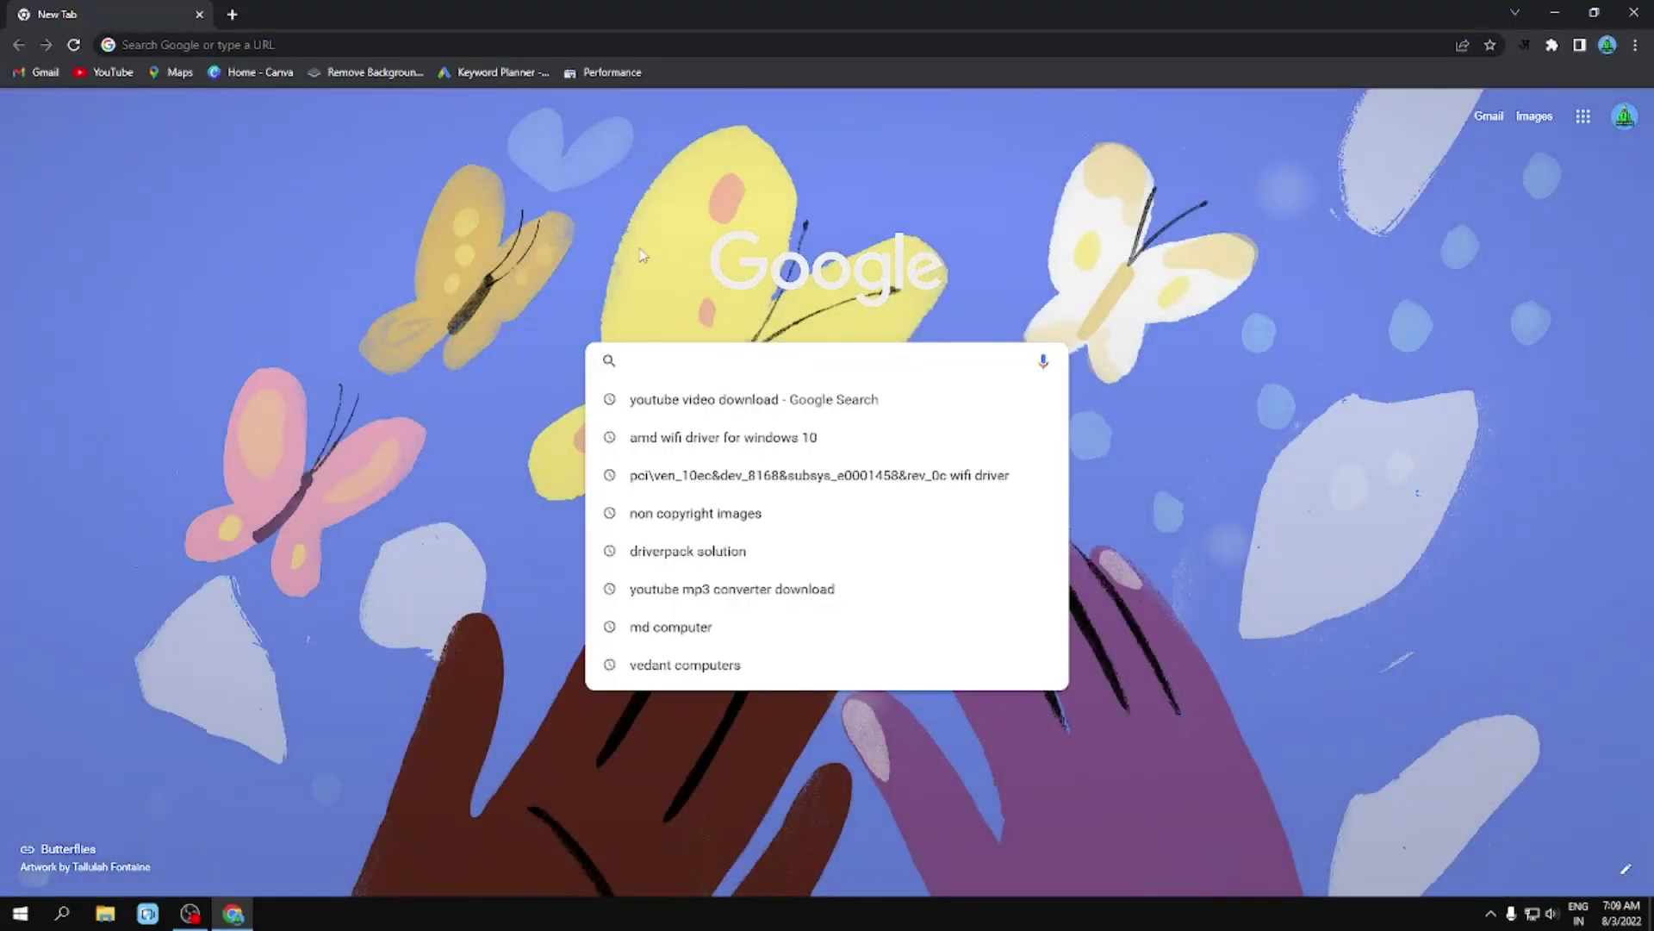
left_click(210, 41)
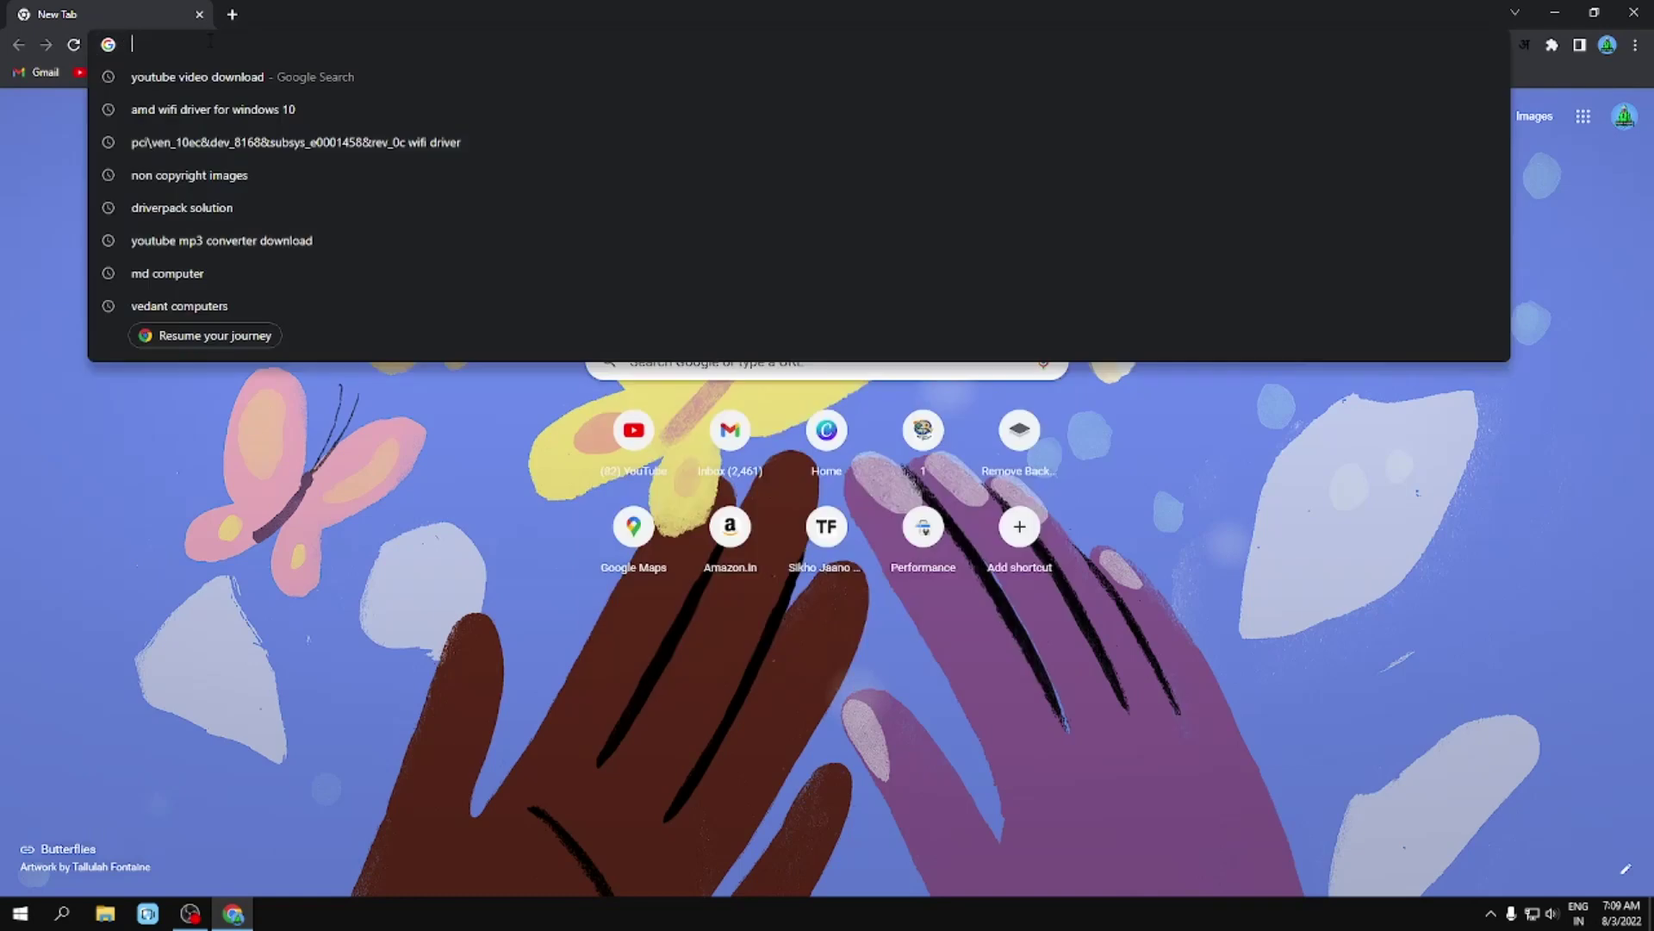
key("ctrl+v")
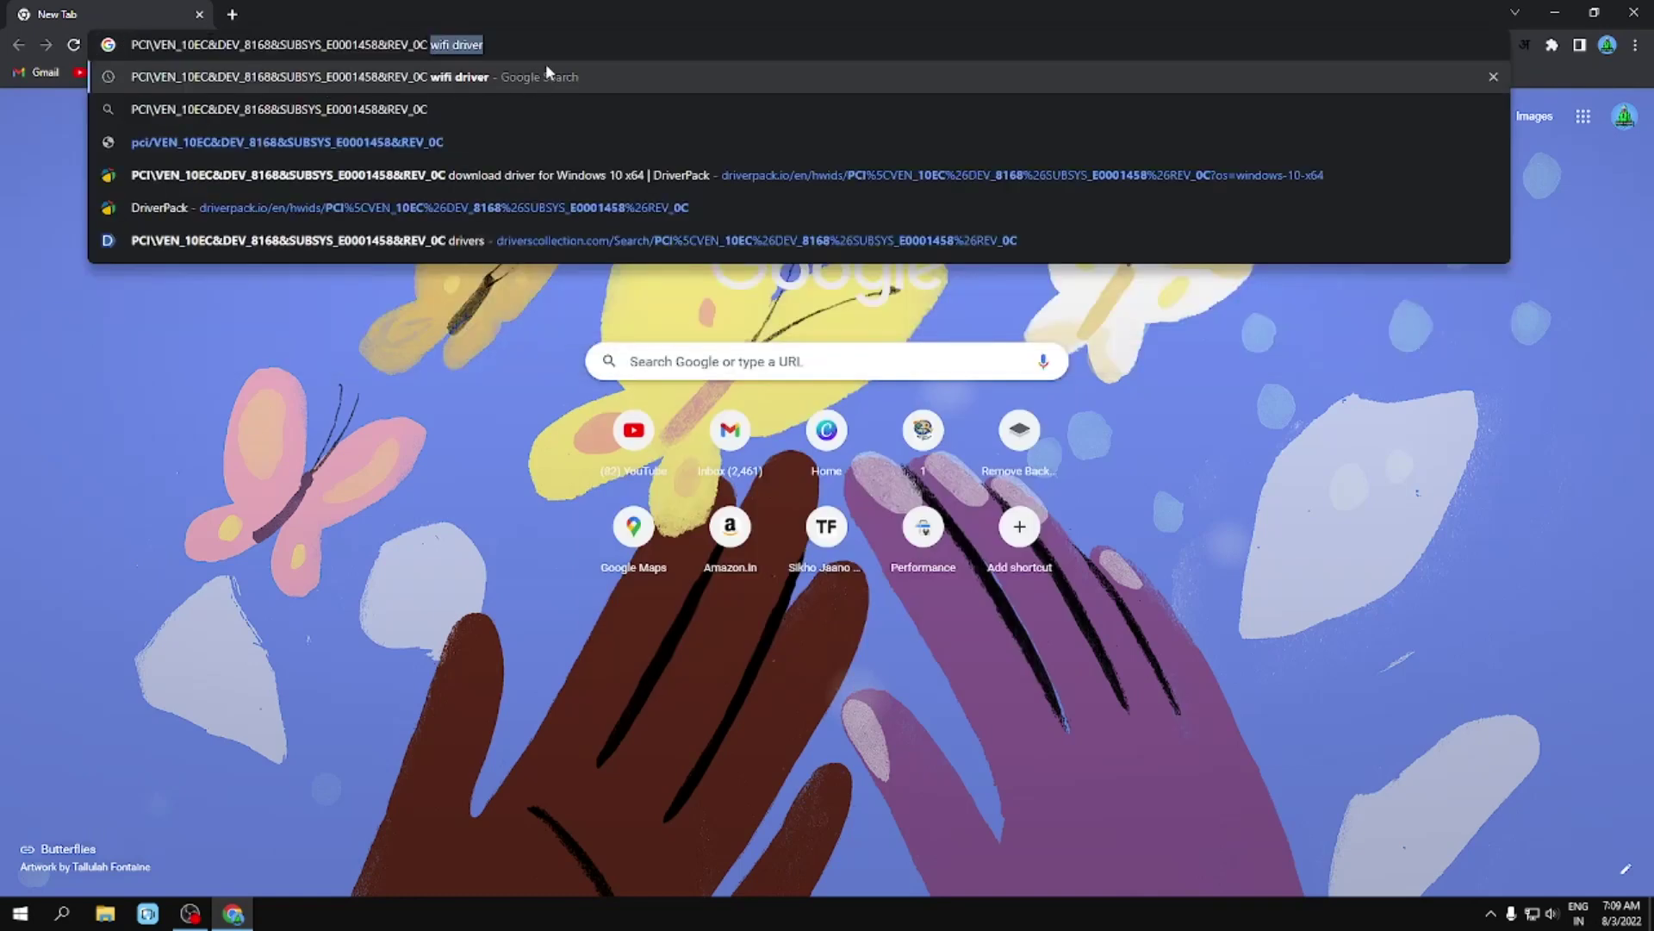
key("End")
left_click_drag(430, 44, 500, 30)
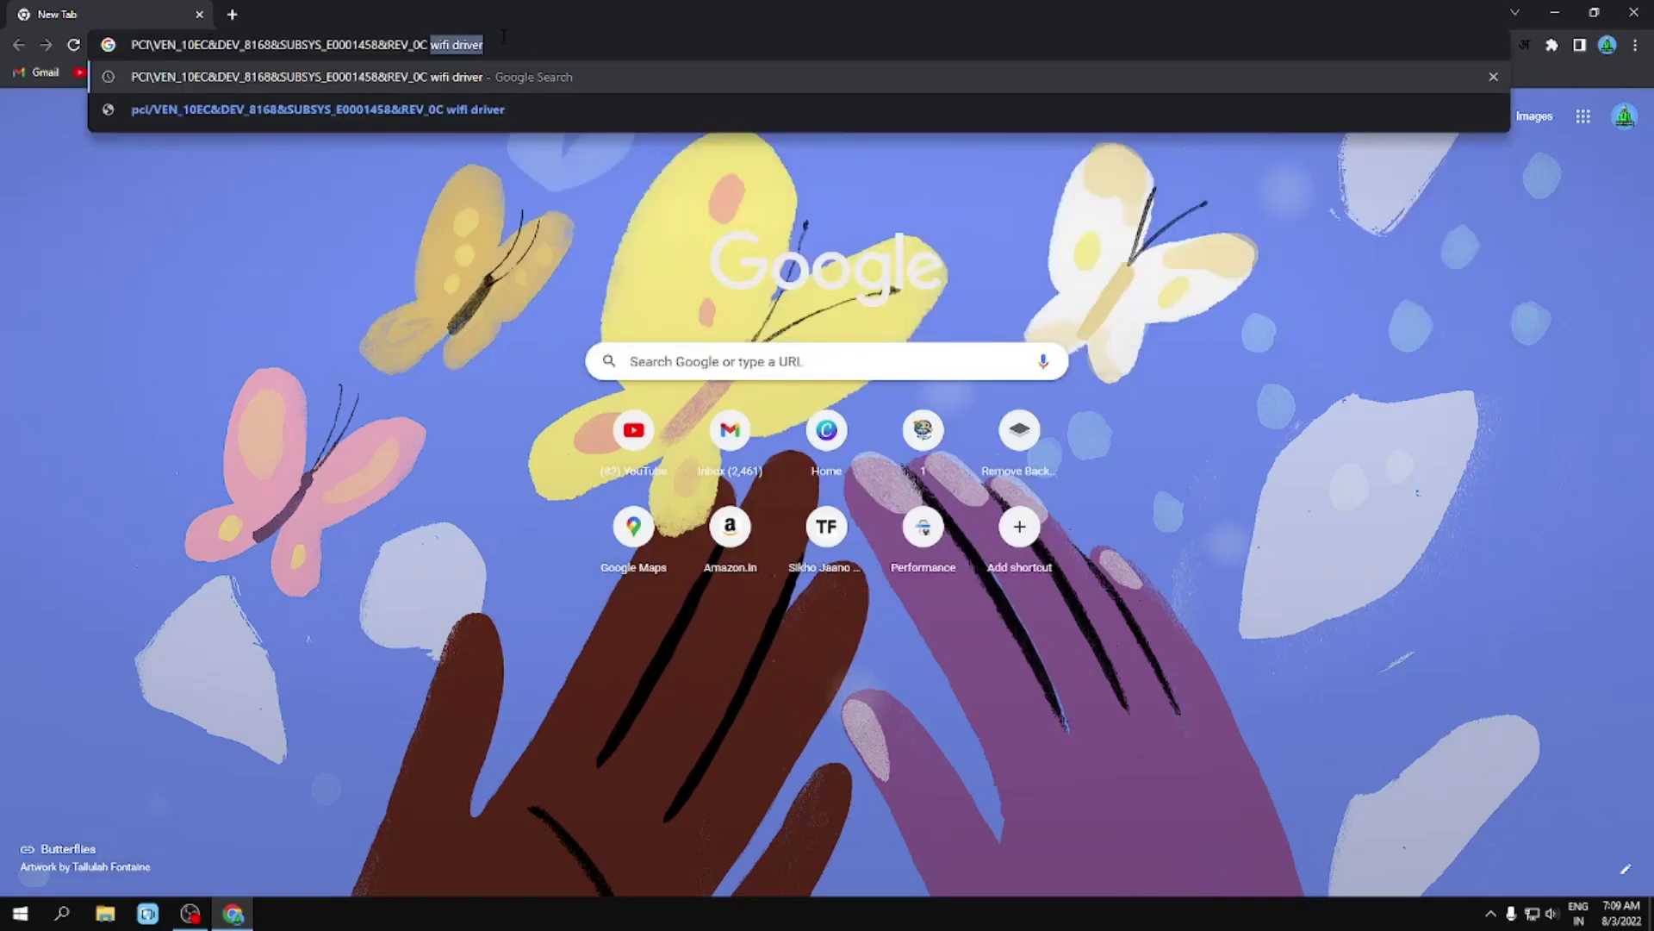
key("Return")
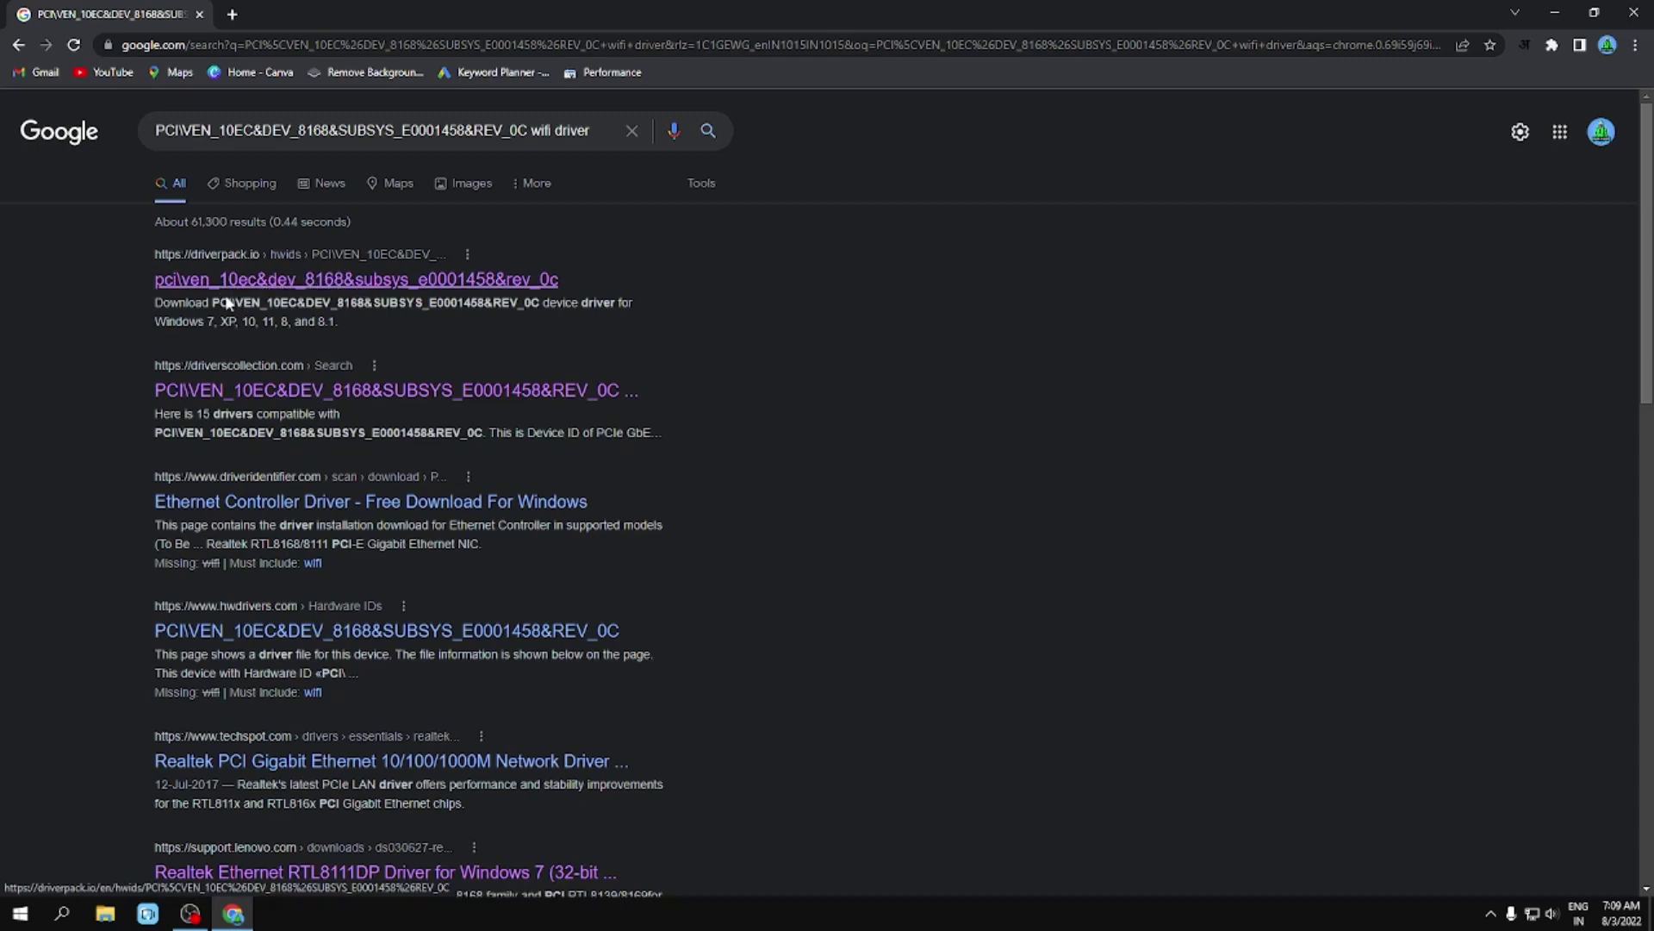
Step: Open the driverscollection.com search result and review which Windows versions the listed drivers support
left_click(268, 402)
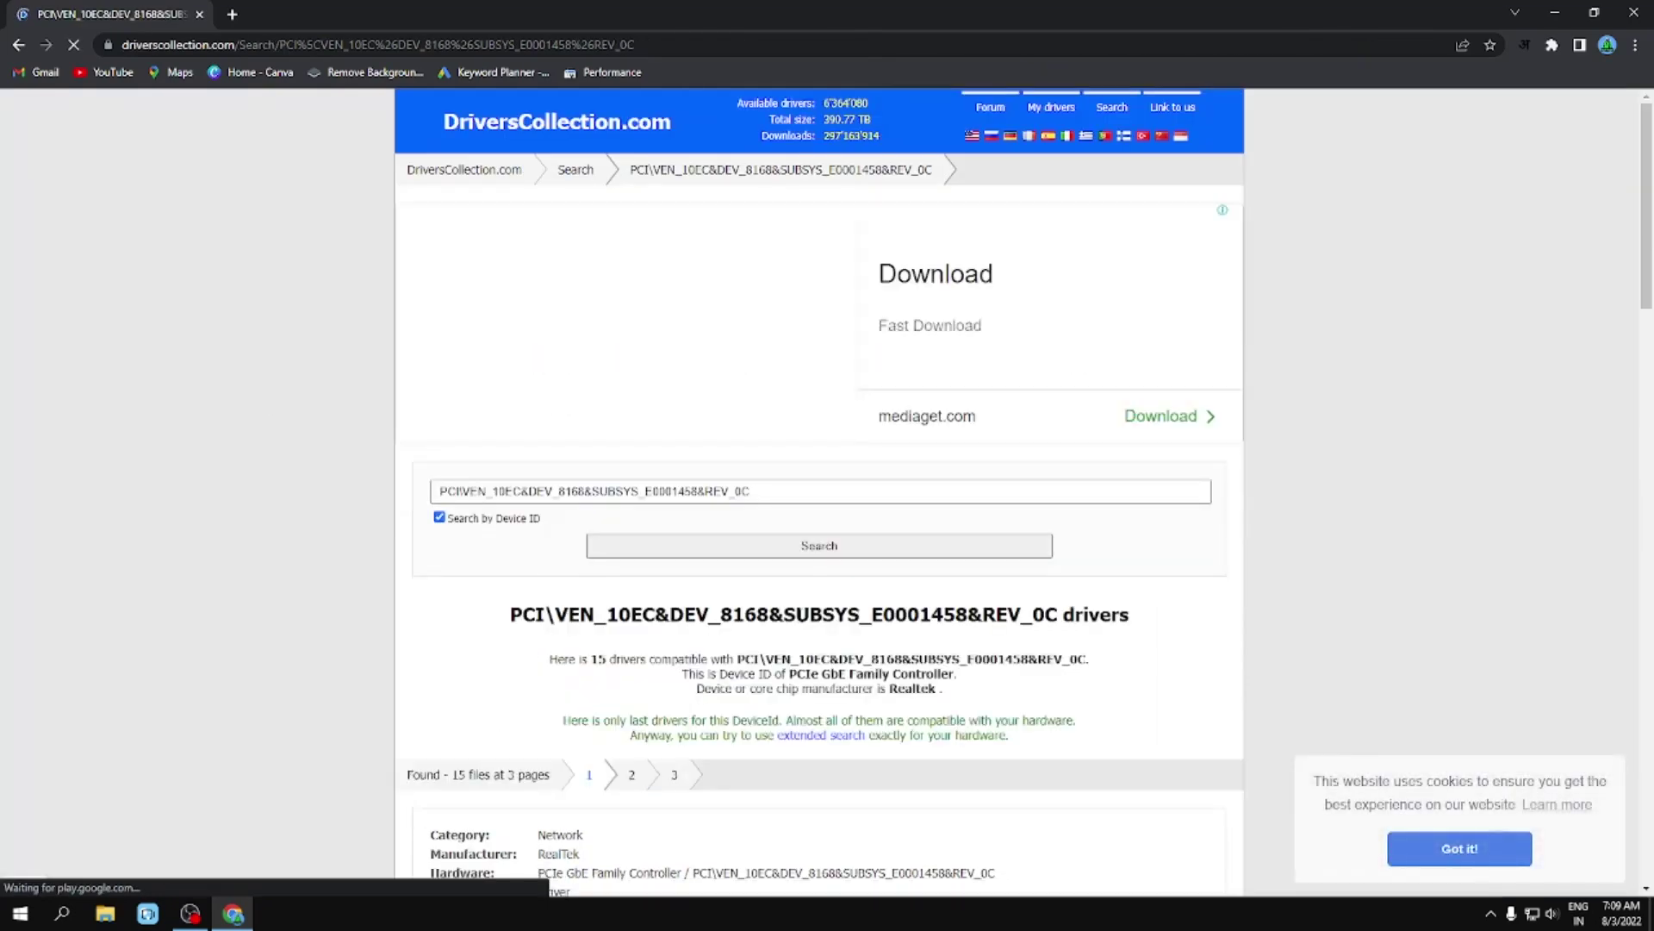
scroll(518, 529, "down", 4)
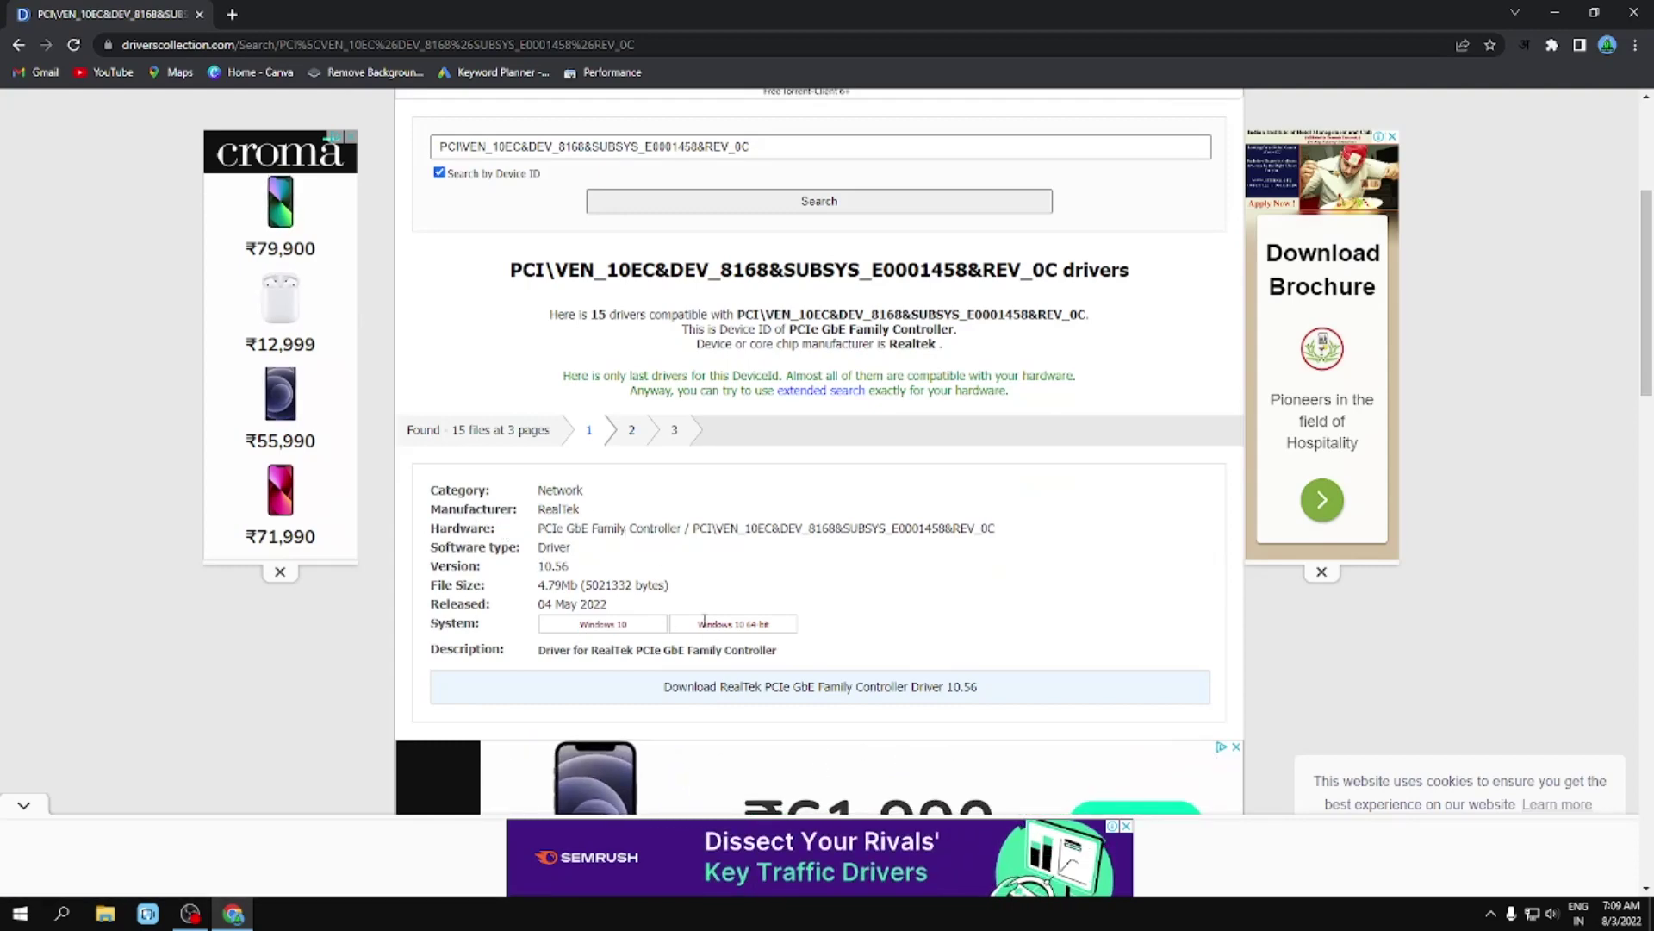
scroll(704, 620, "down", 7)
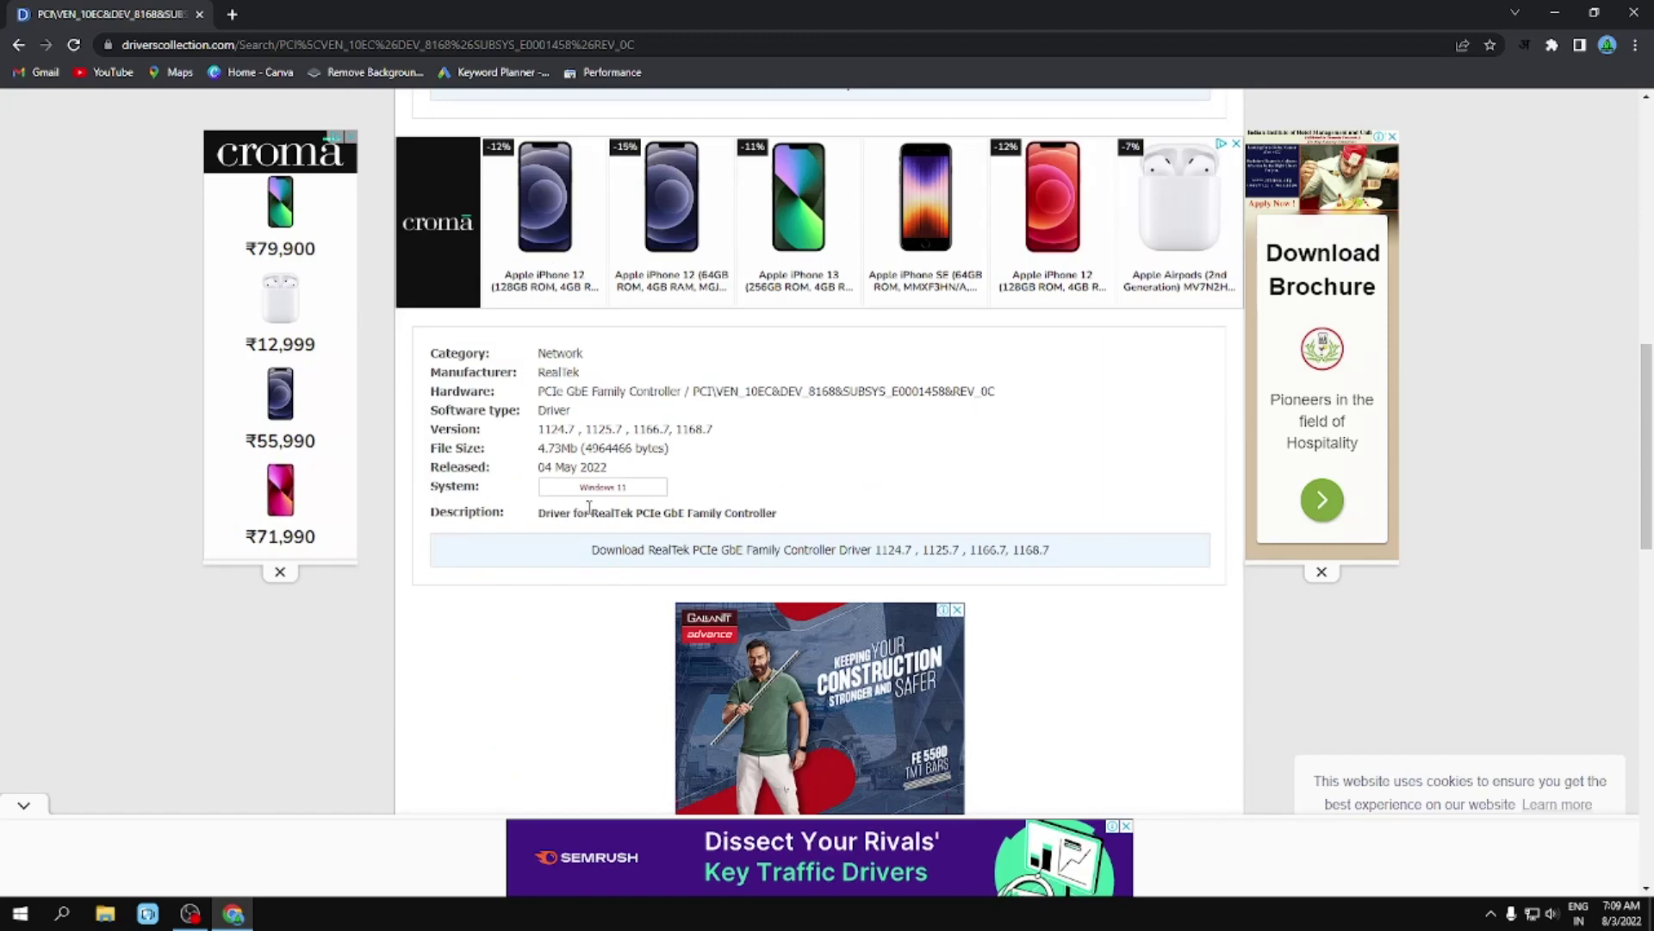
left_click_drag(579, 486, 628, 507)
scroll(677, 552, "down", 6)
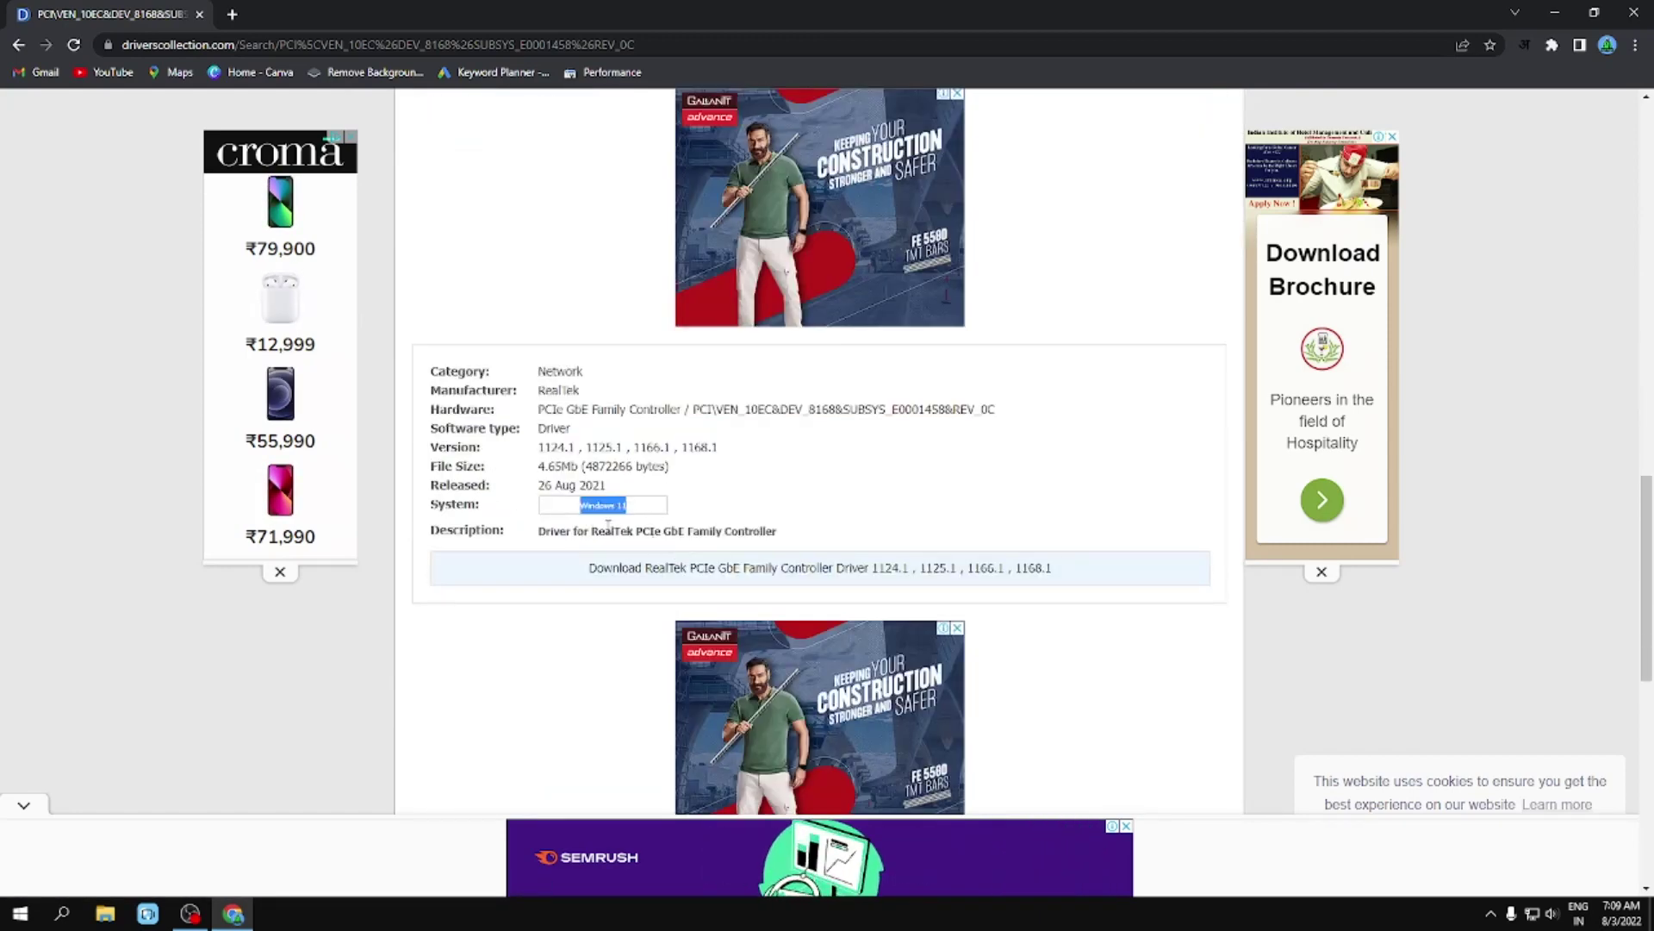
Step: Request the download of RealTek PCIe GbE Family Controller Driver 10.56 for Windows 10
scroll(609, 523, "up", 7)
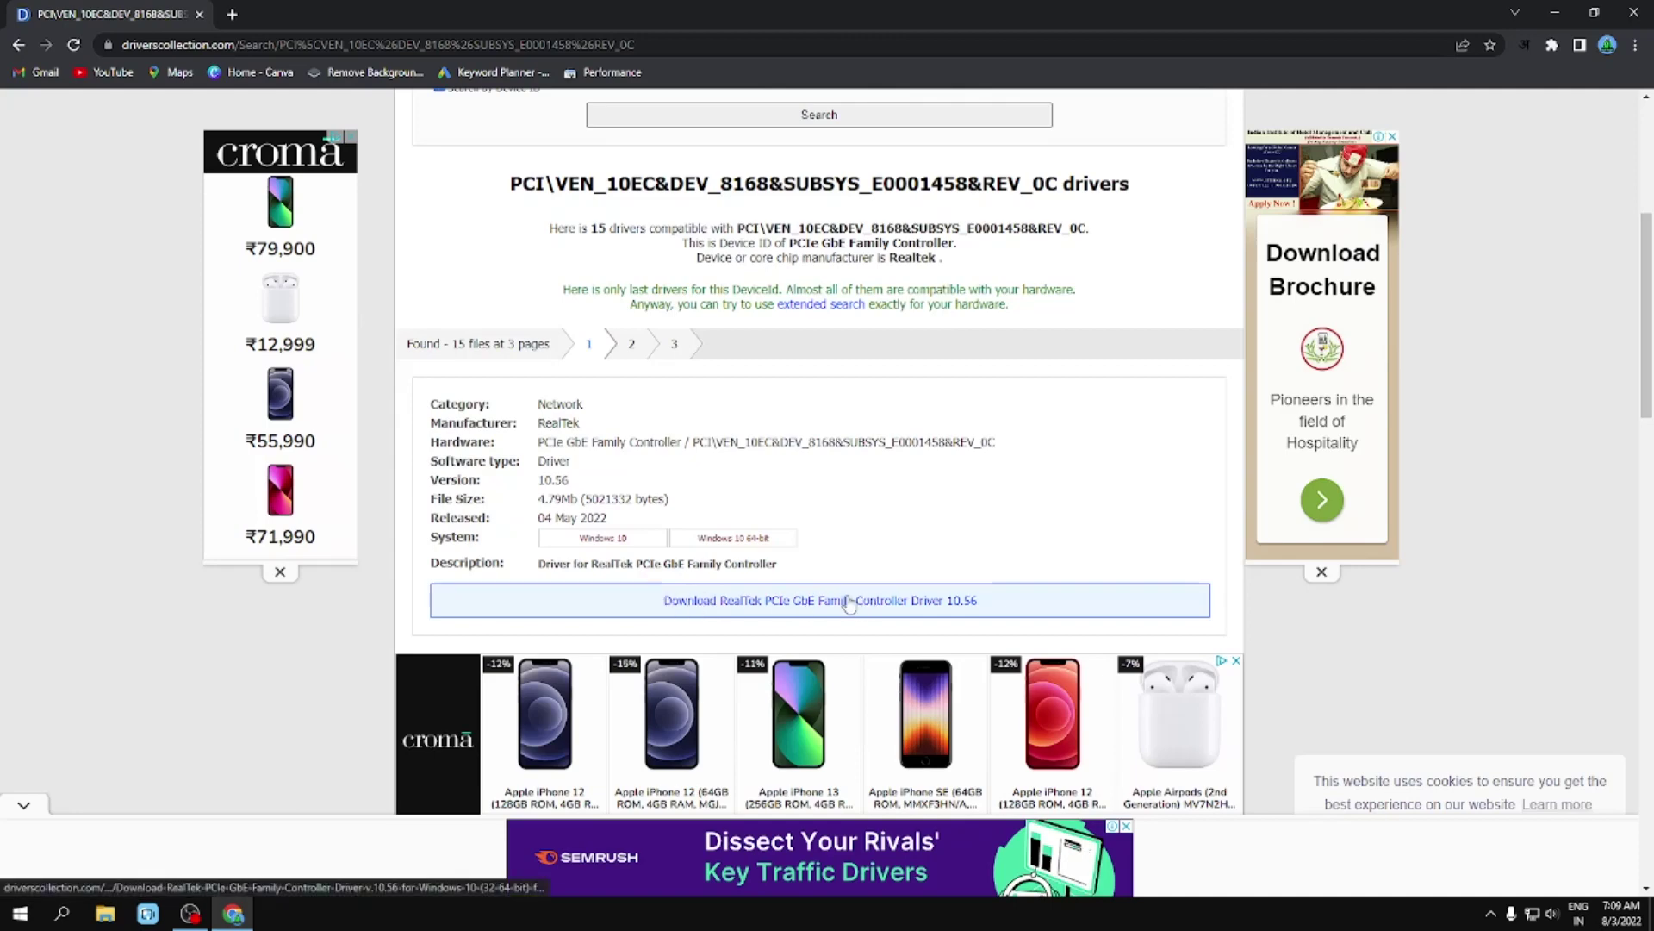
left_click(720, 610)
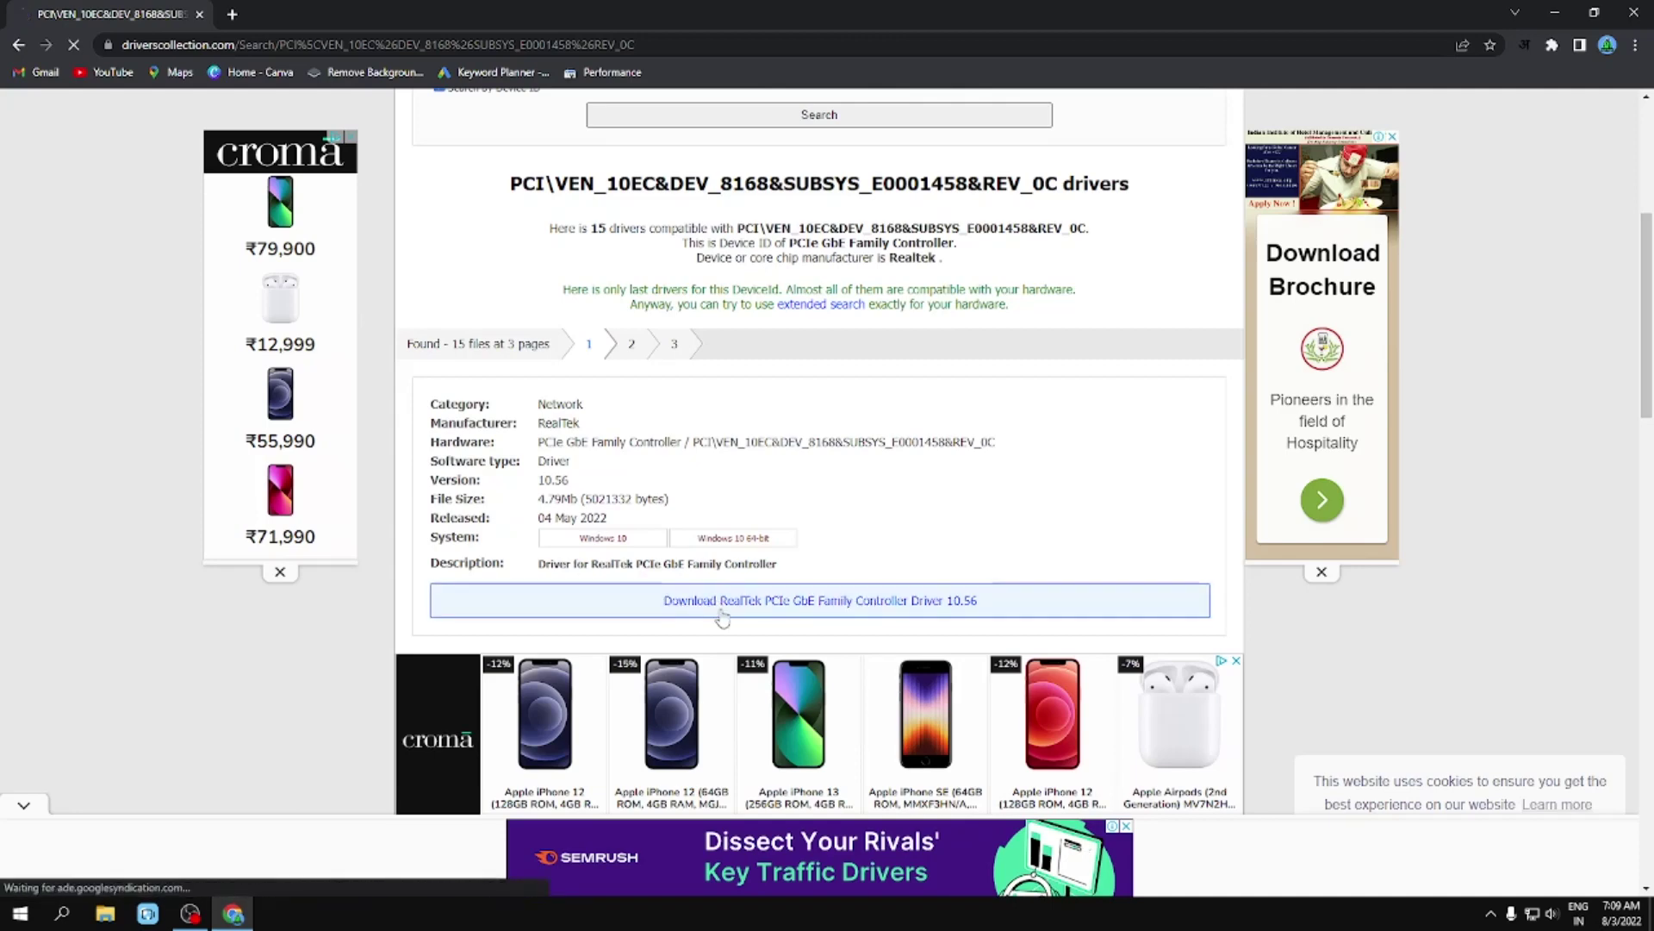
scroll(697, 560, "down", 5)
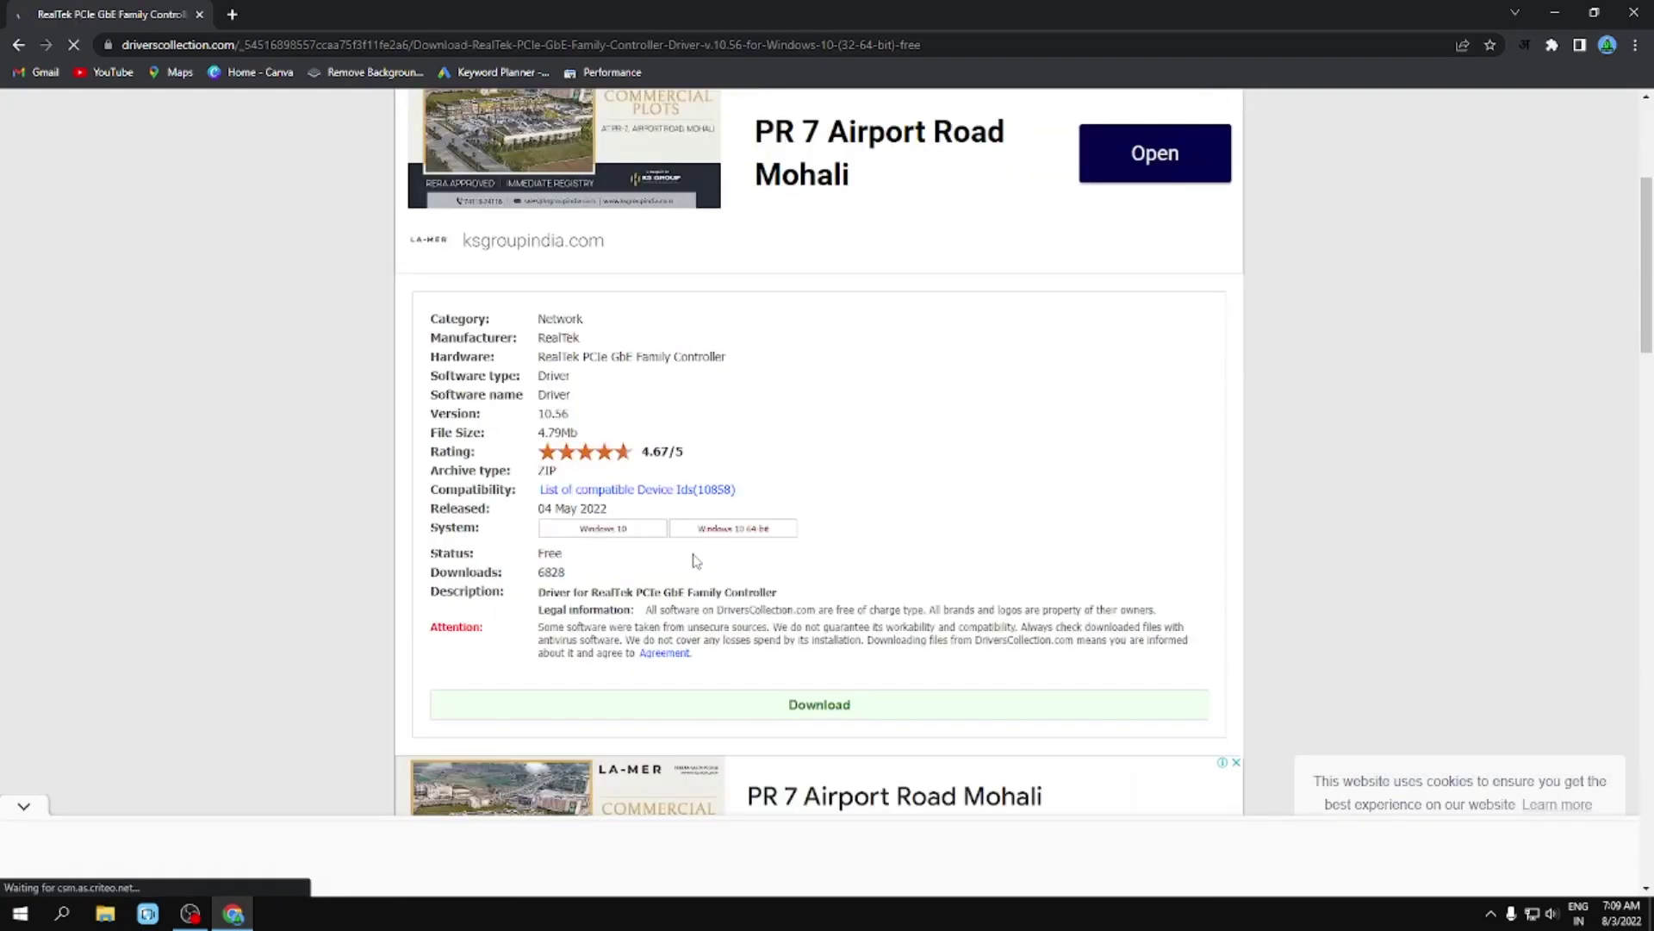
scroll(696, 560, "down", 1)
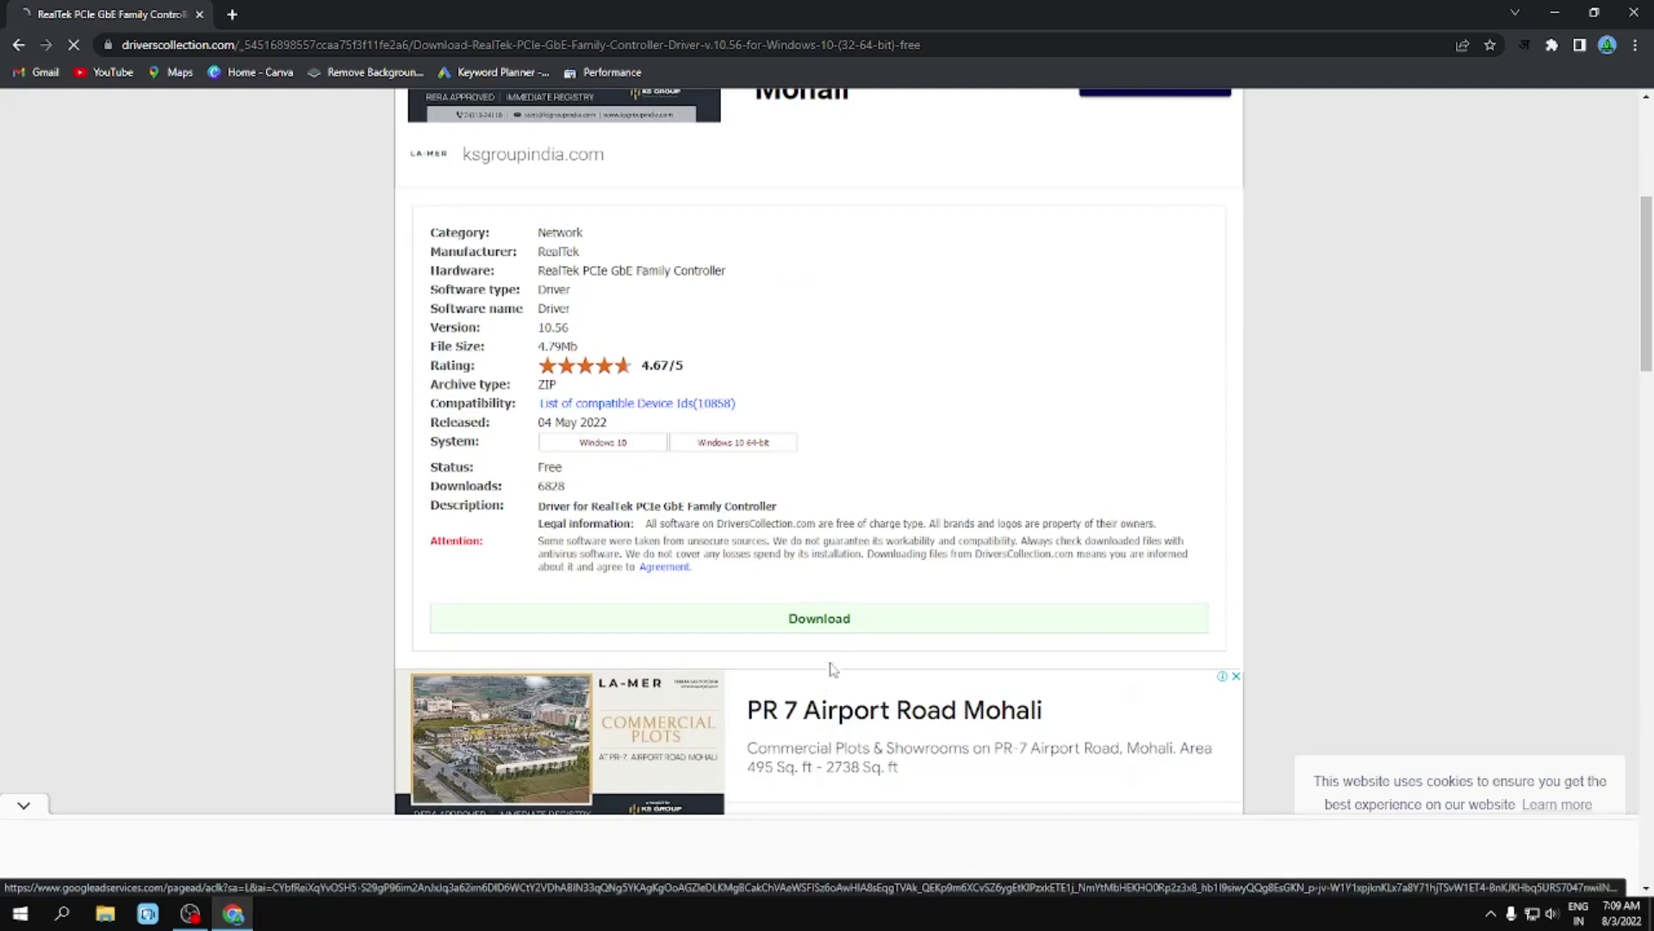
left_click(820, 618)
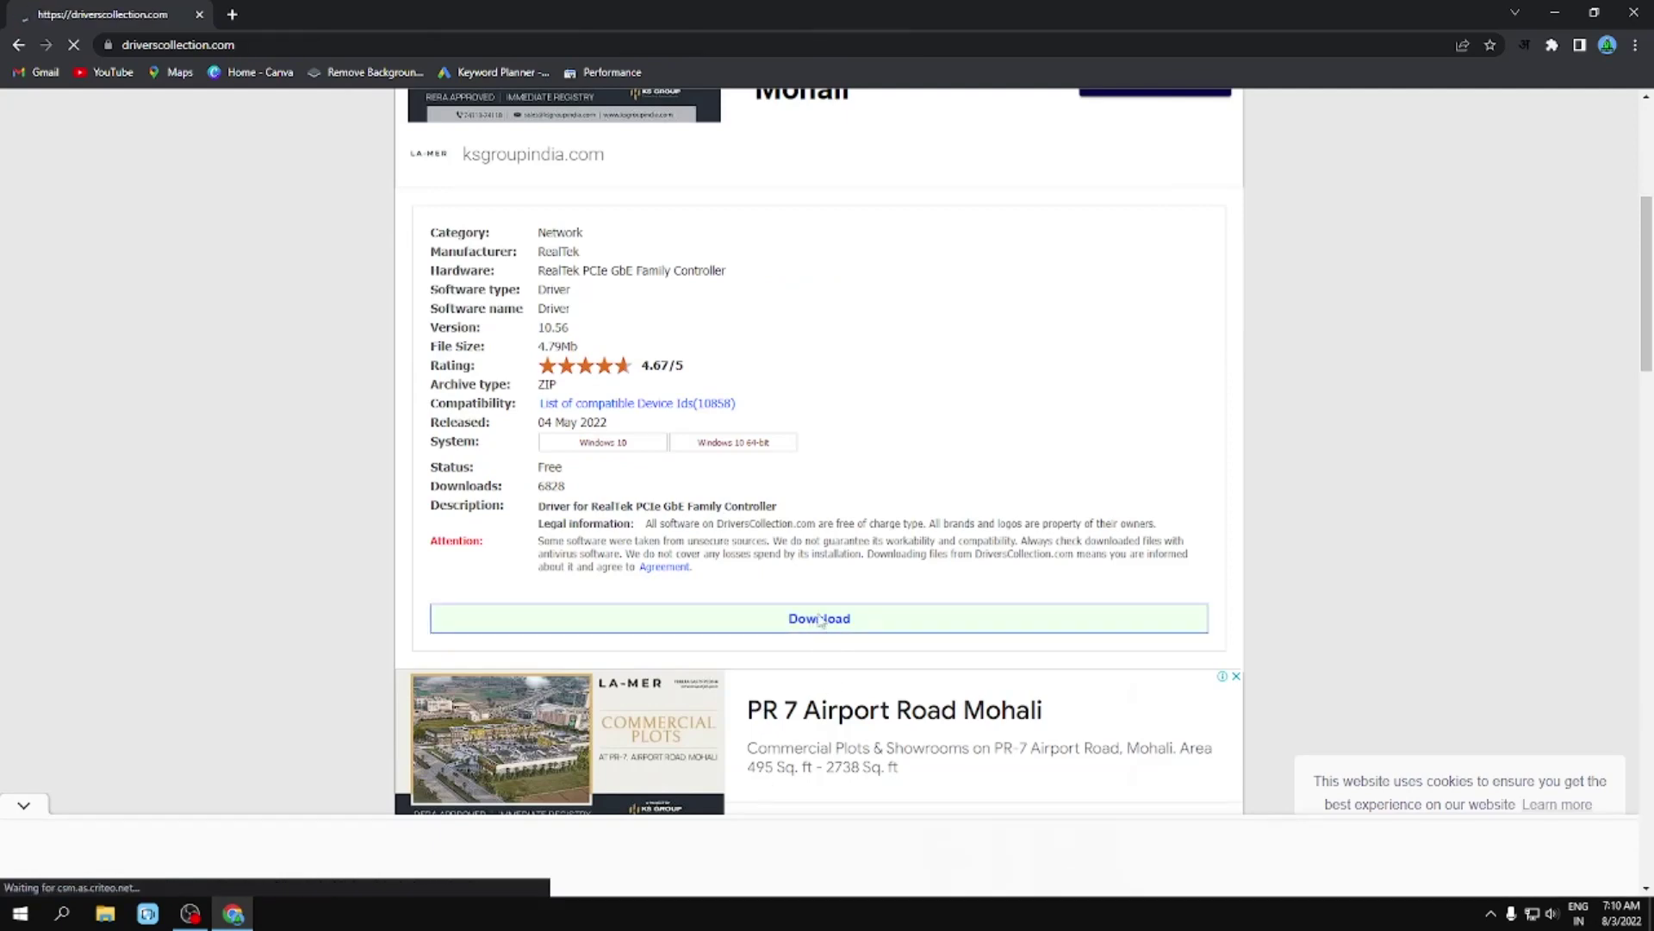
Step: Download the driver archive Install_Win10_10056_04262022.zip and show the downloaded file in its folder
left_click(691, 475)
scroll(701, 593, "down", 2)
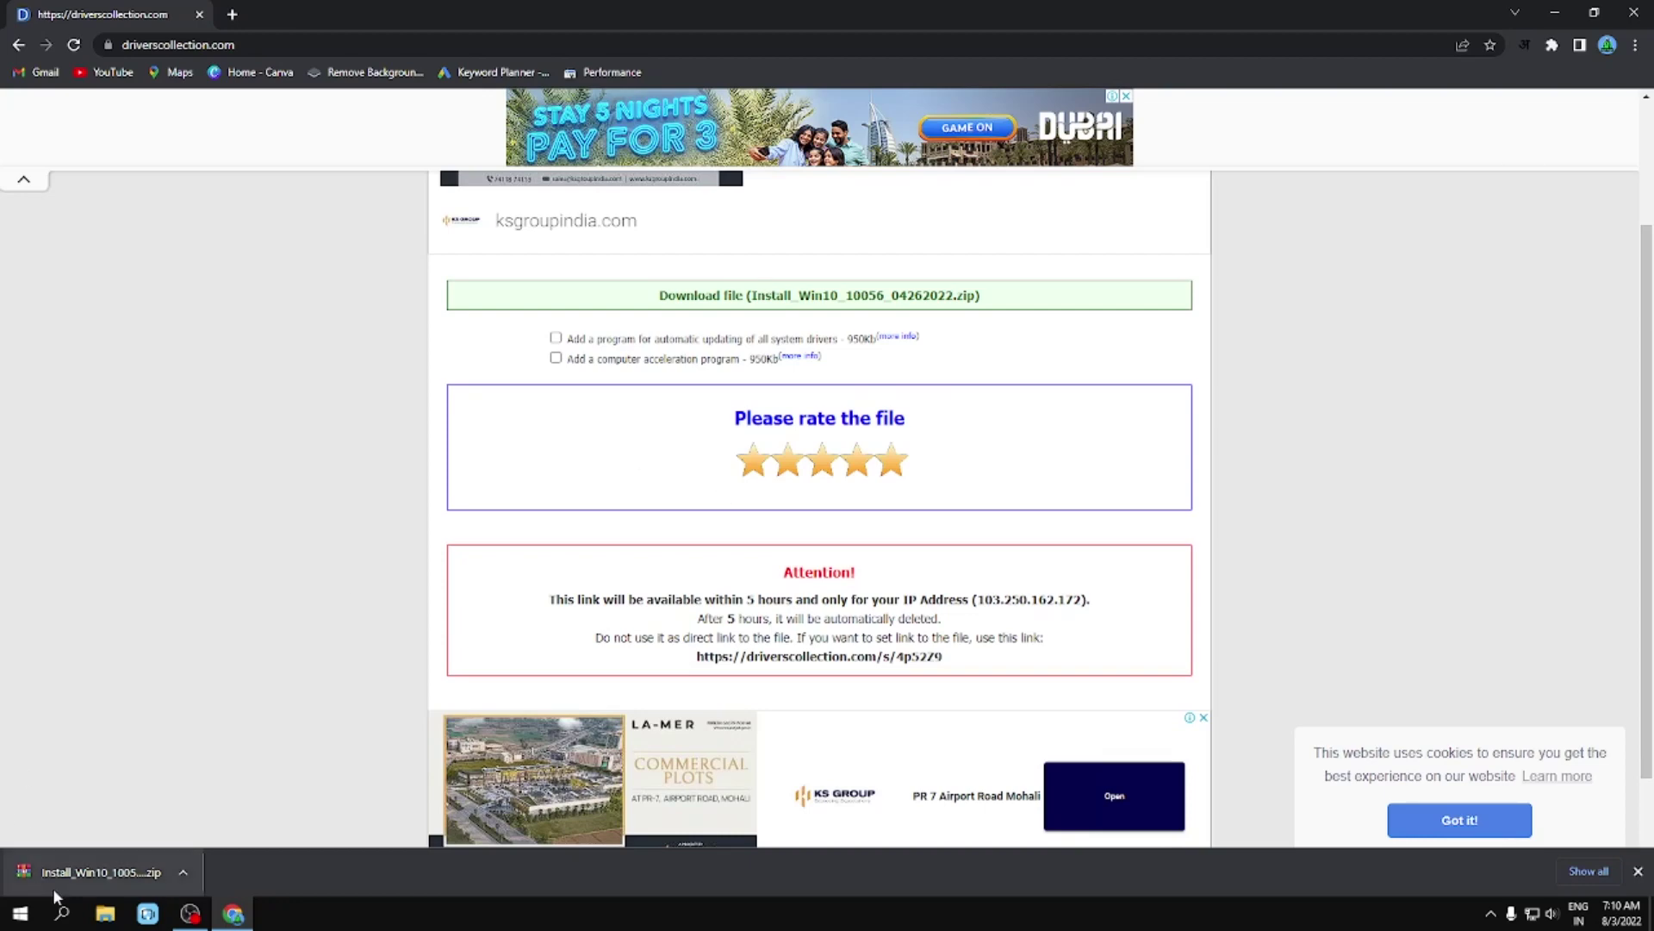
left_click(183, 872)
left_click(269, 813)
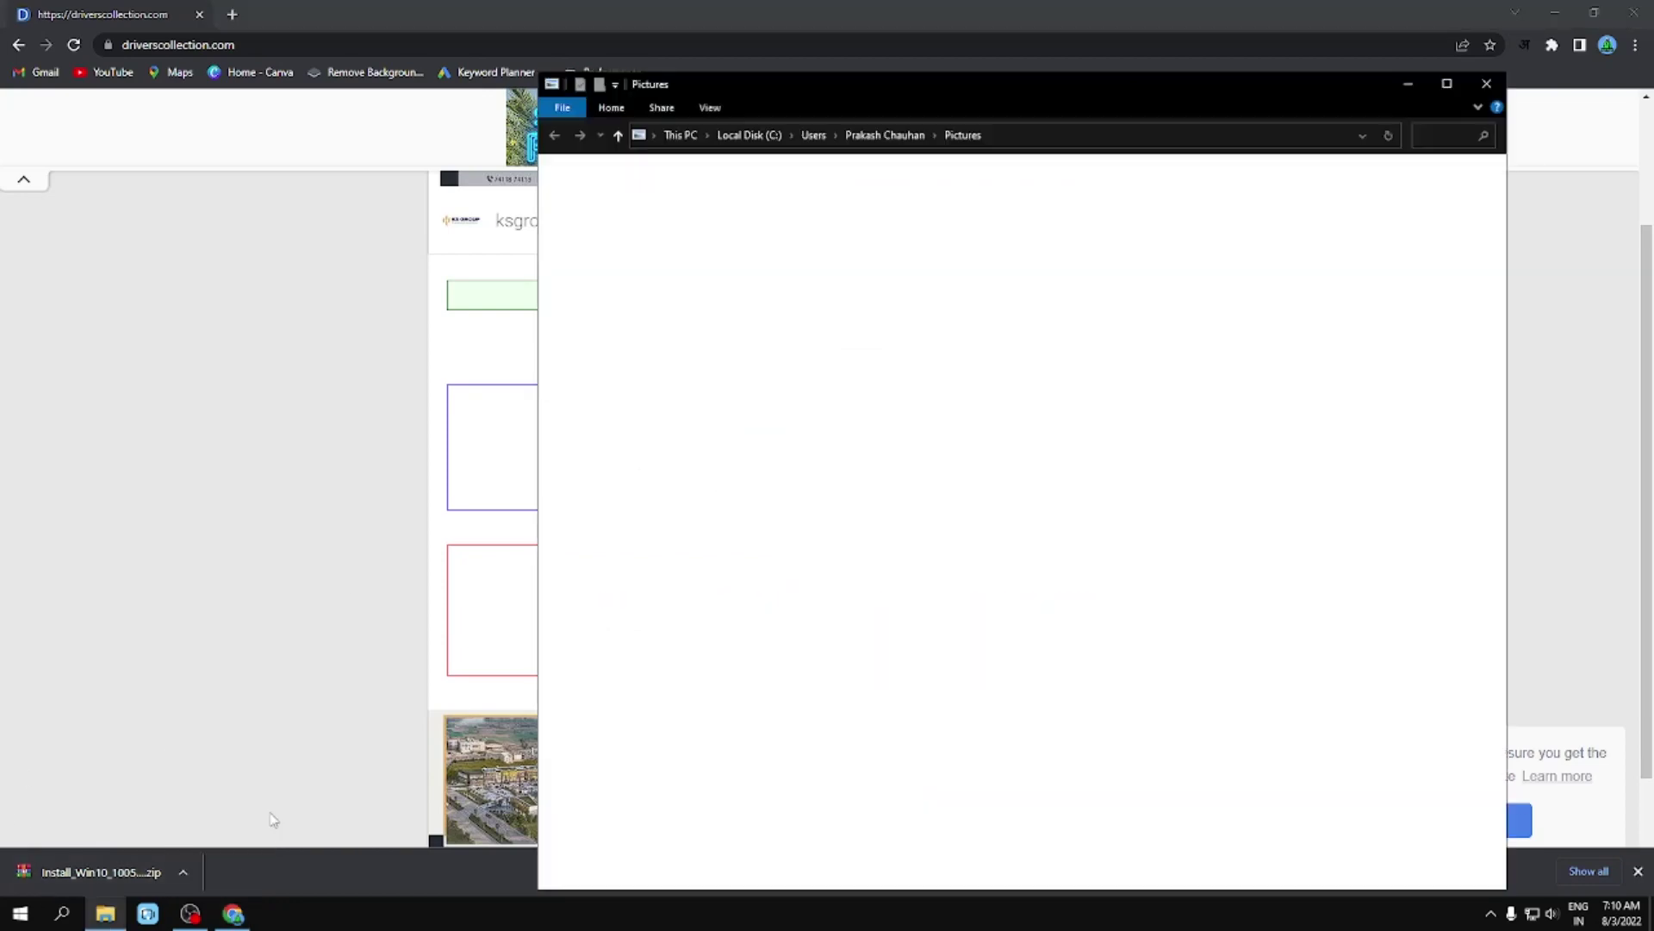
Step: Move Install_Win10_10056_04262022.zip from the Pictures folder to the Downloads folder
right_click(956, 269)
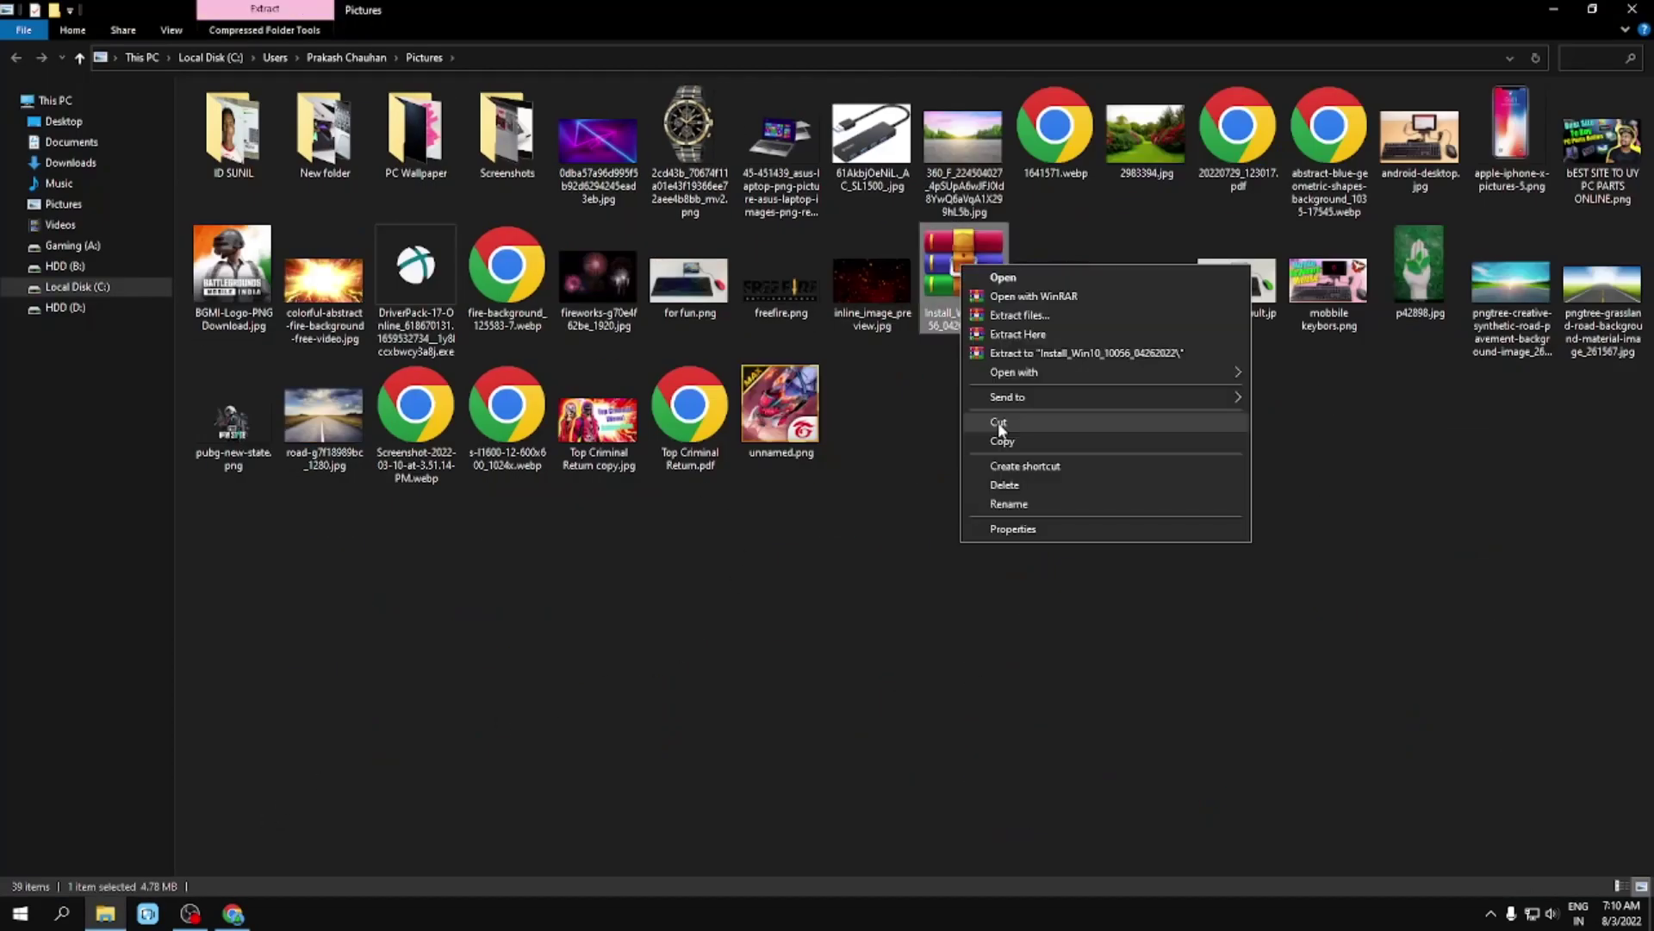
key("Escape")
left_click(91, 164)
right_click(355, 302)
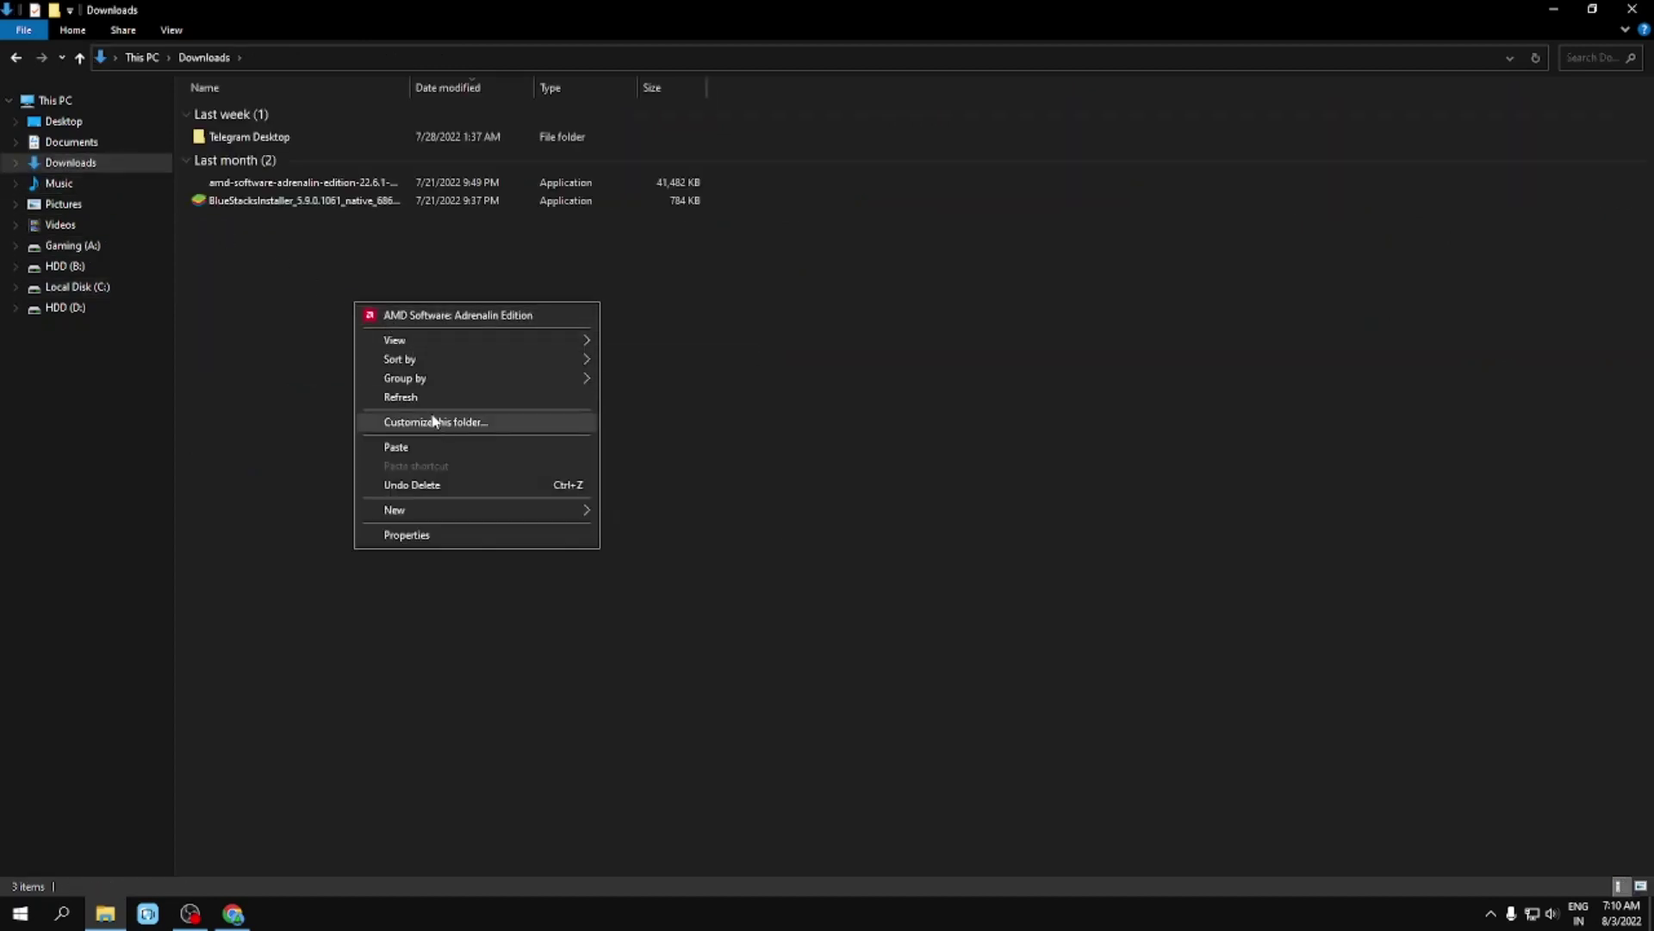
left_click(412, 444)
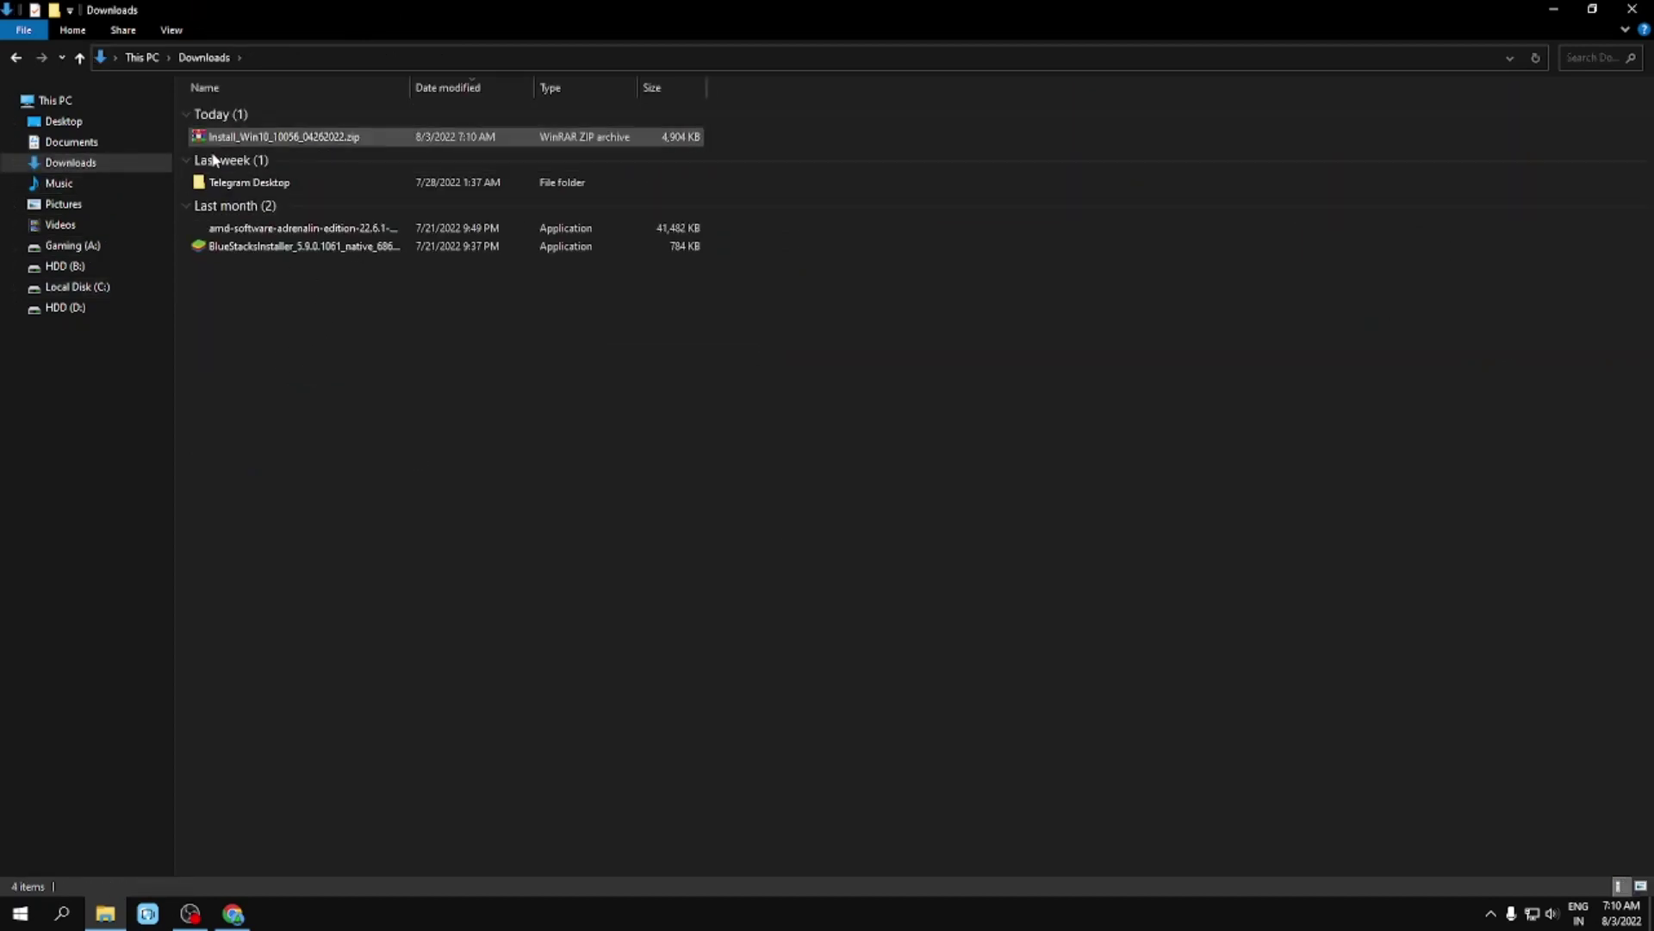
Step: Extract Install_Win10_10056_04262022.zip into a folder of the same name and open that folder
right_click(245, 143)
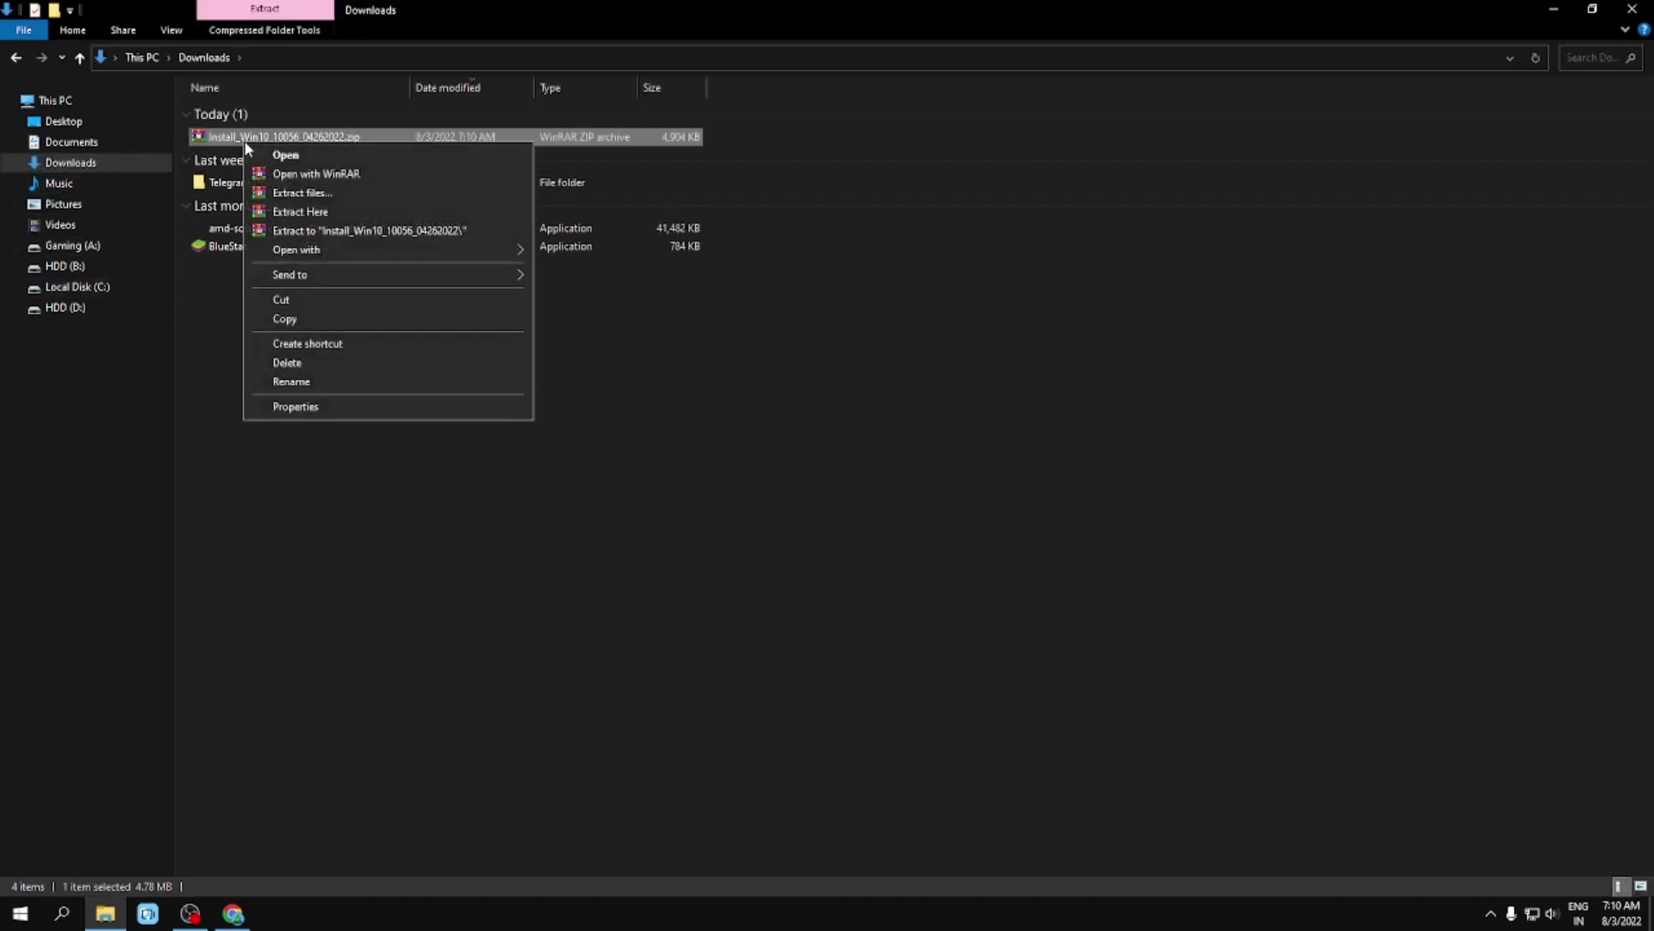
left_click(311, 237)
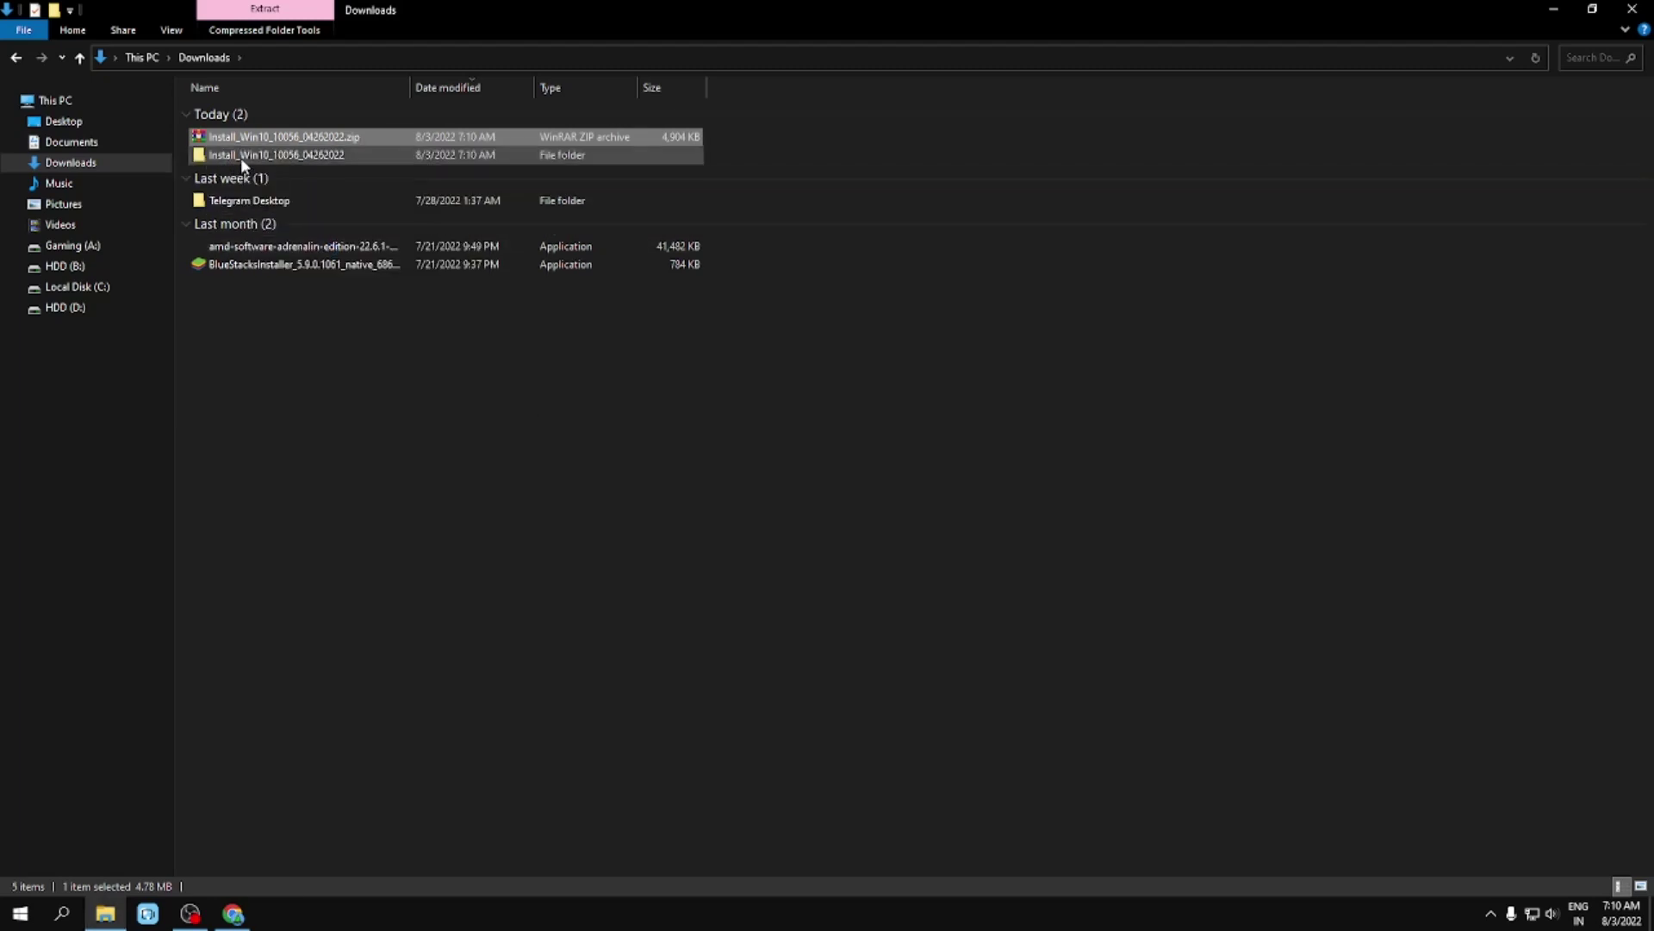
double_click(242, 158)
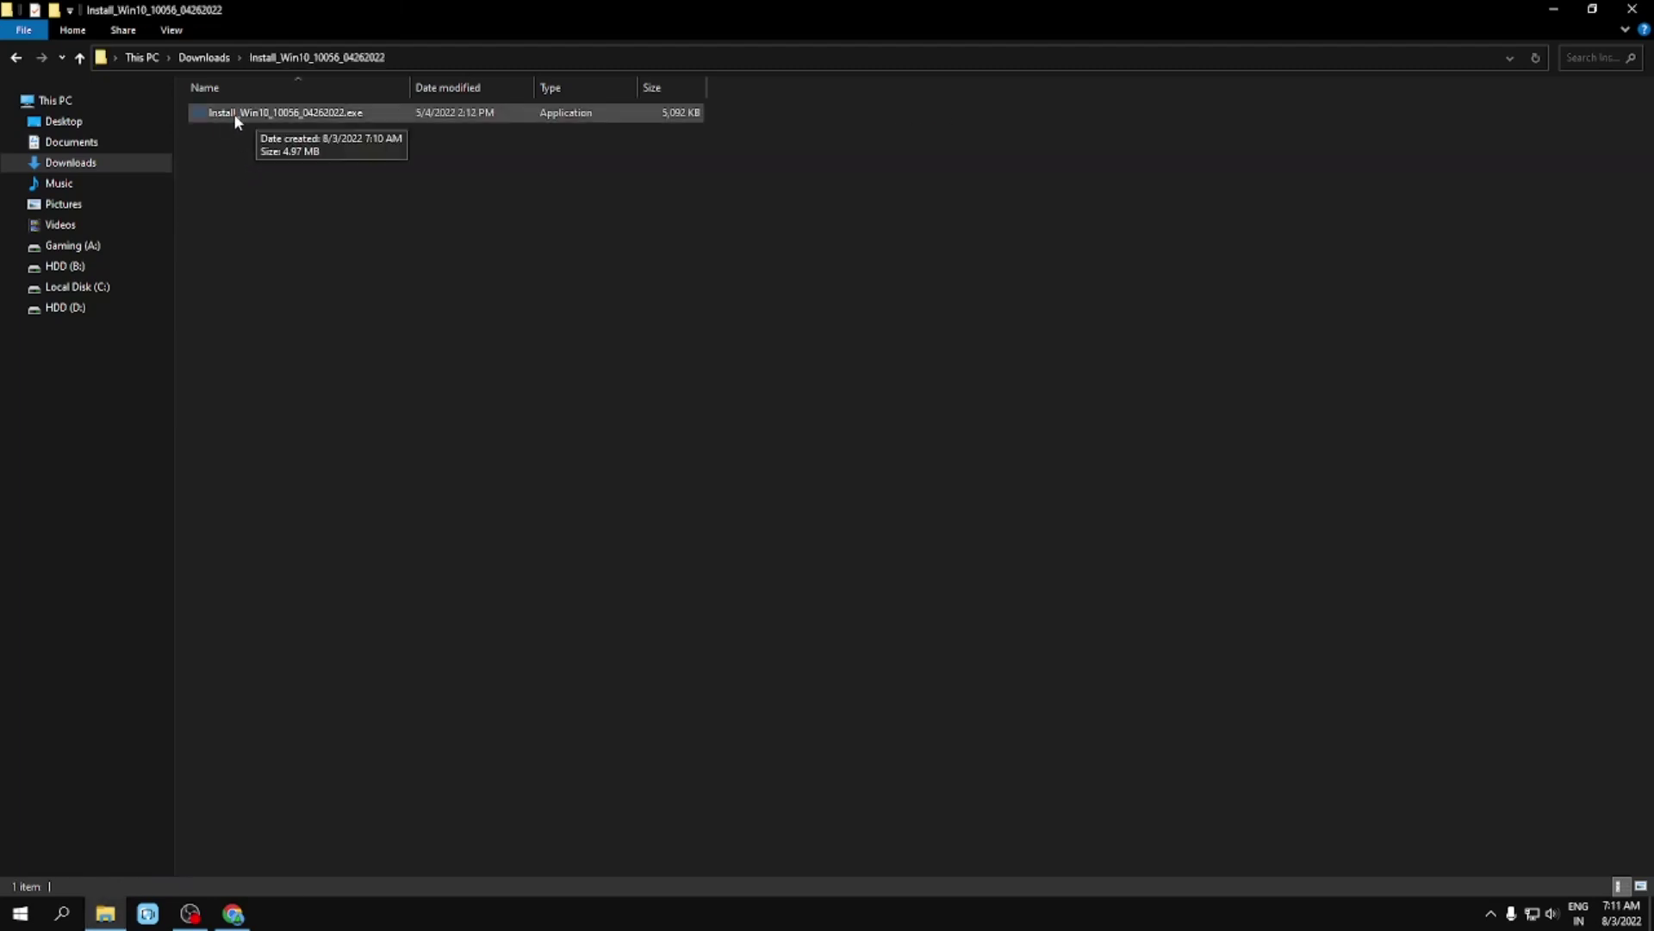
Step: Run Install_Win10_10056_04262022.exe, start installing the Realtek Ethernet Controller Driver, and close the File Explorer and Chrome windows
right_click(237, 121)
left_click(274, 166)
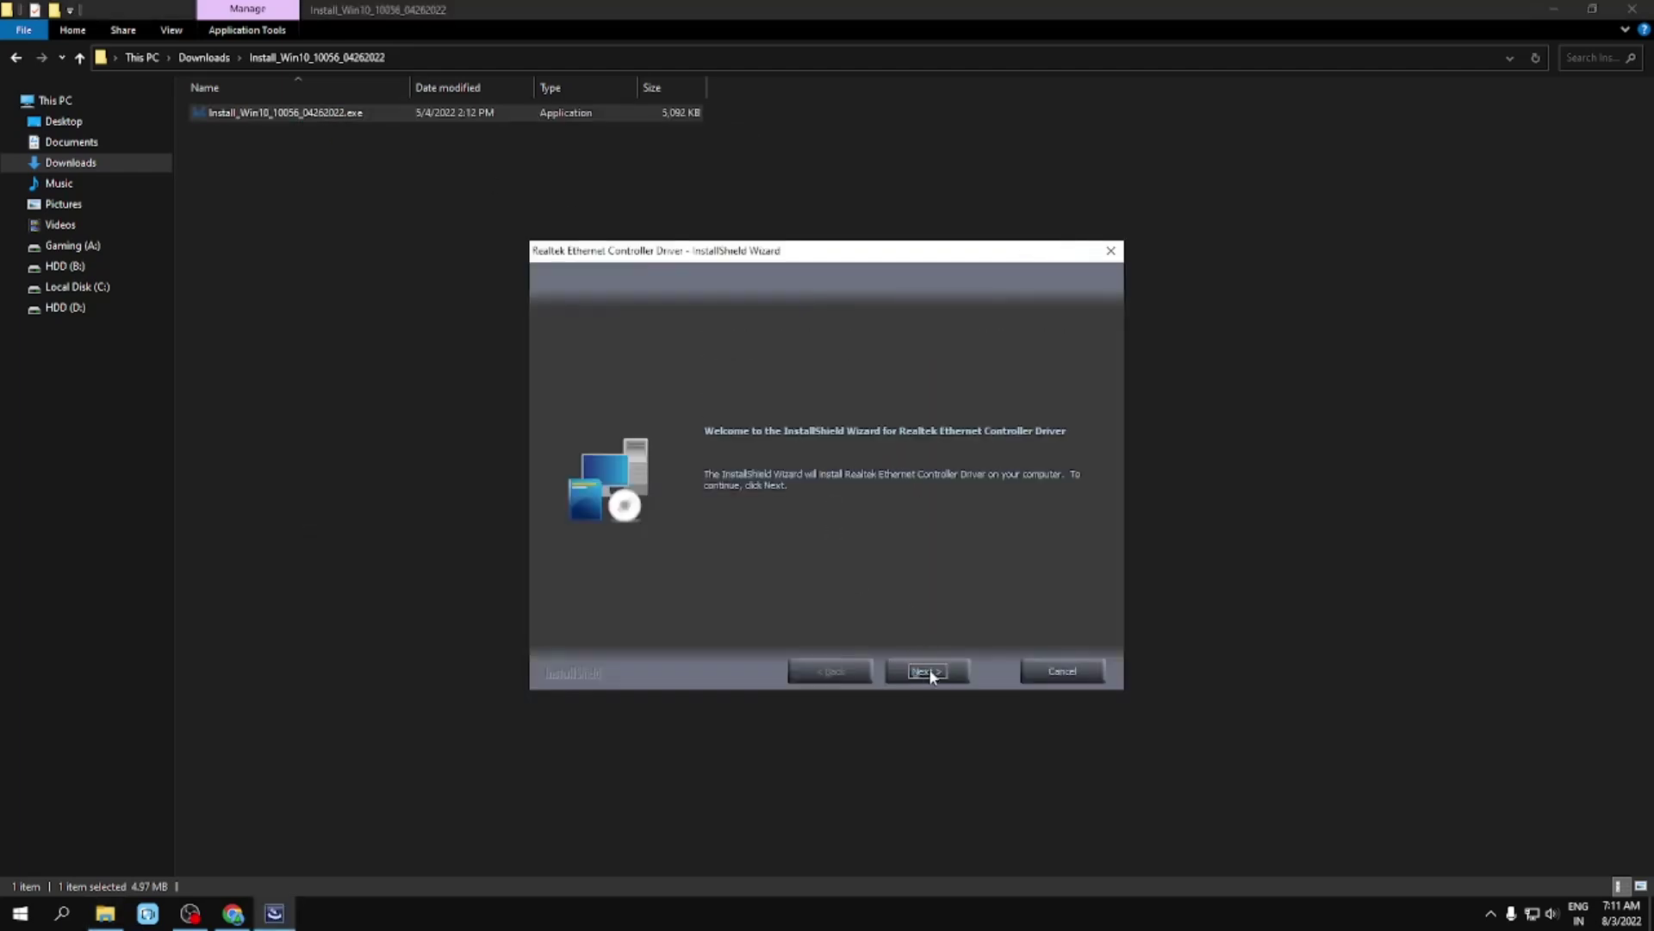
left_click(928, 672)
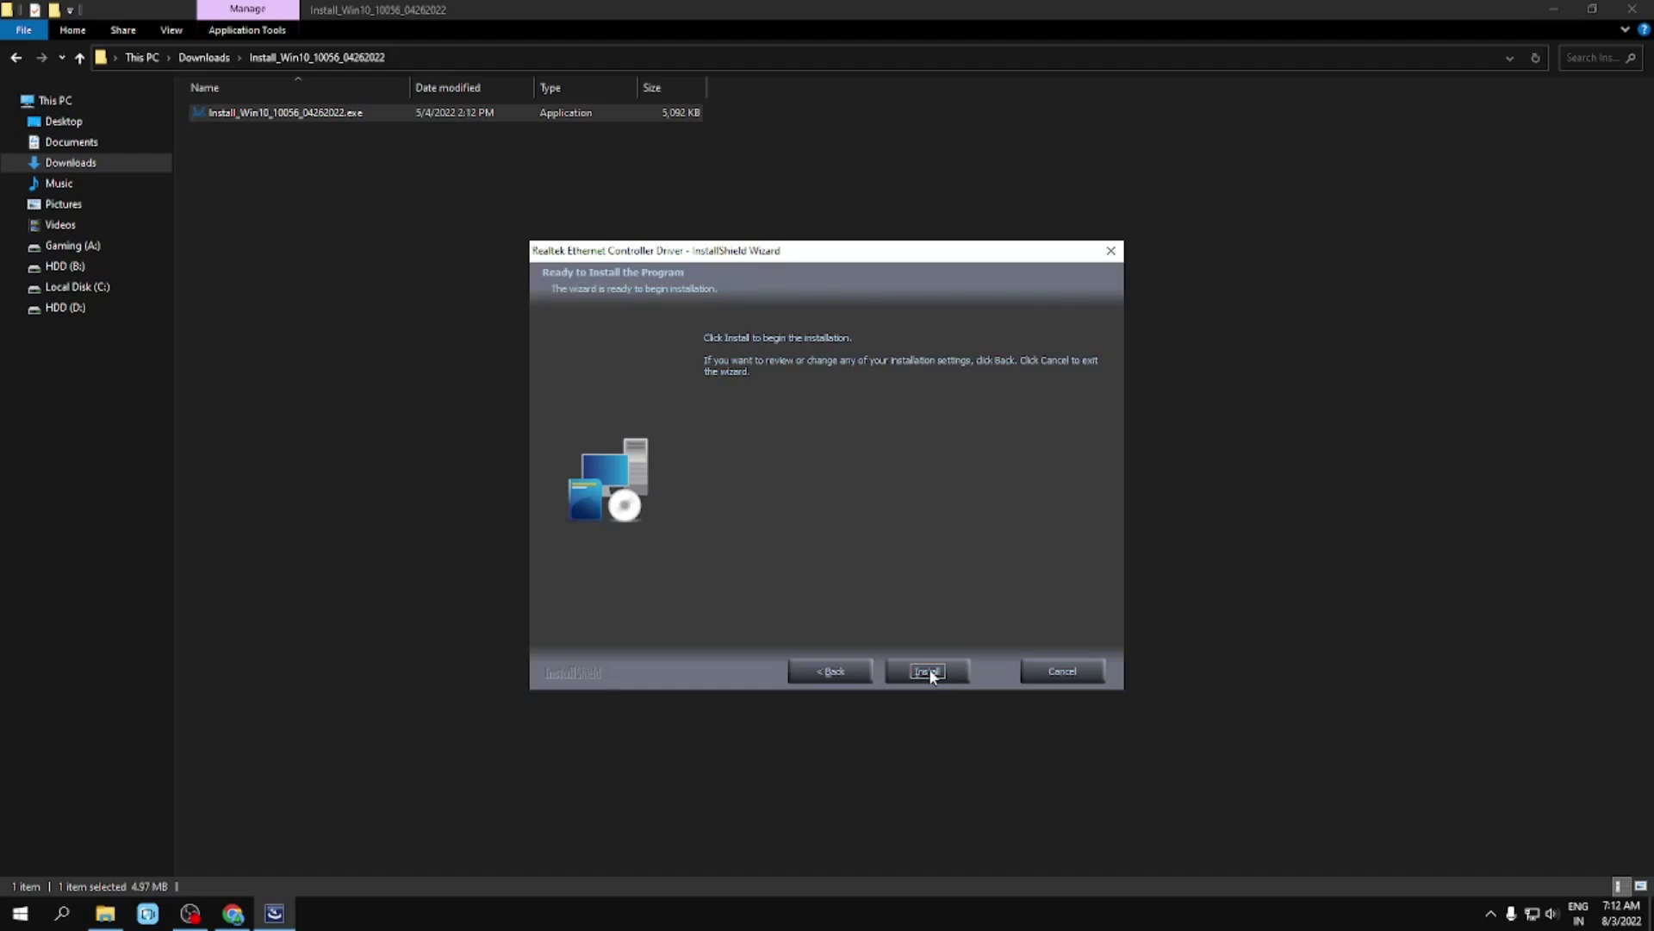
left_click(929, 671)
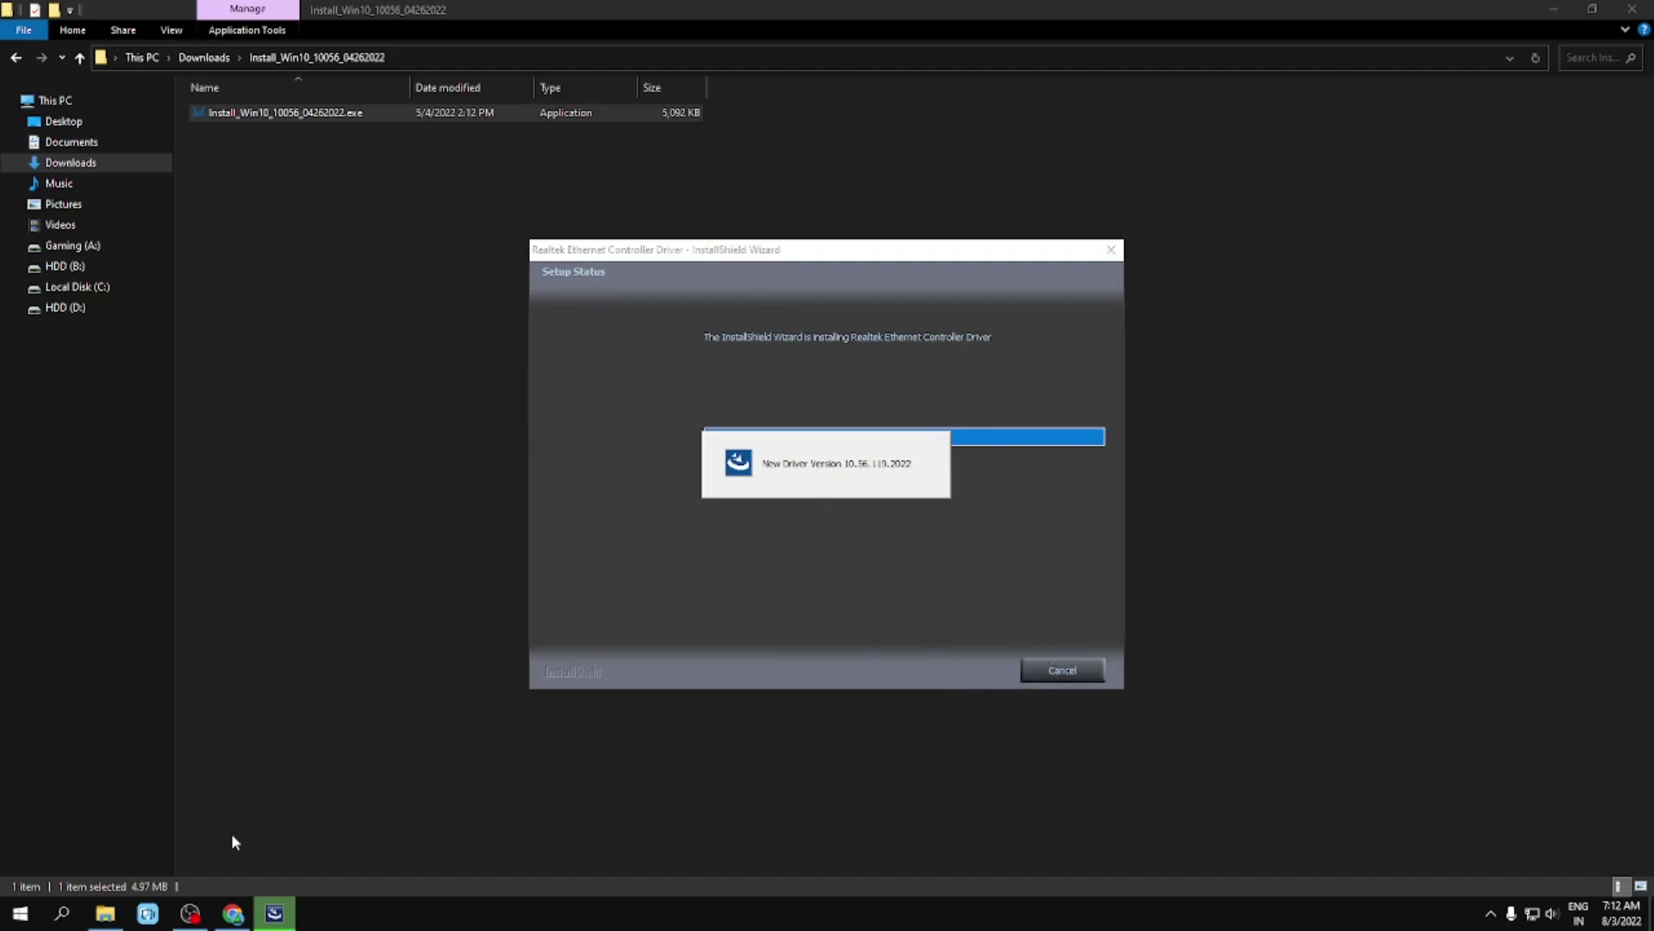
left_click(1632, 9)
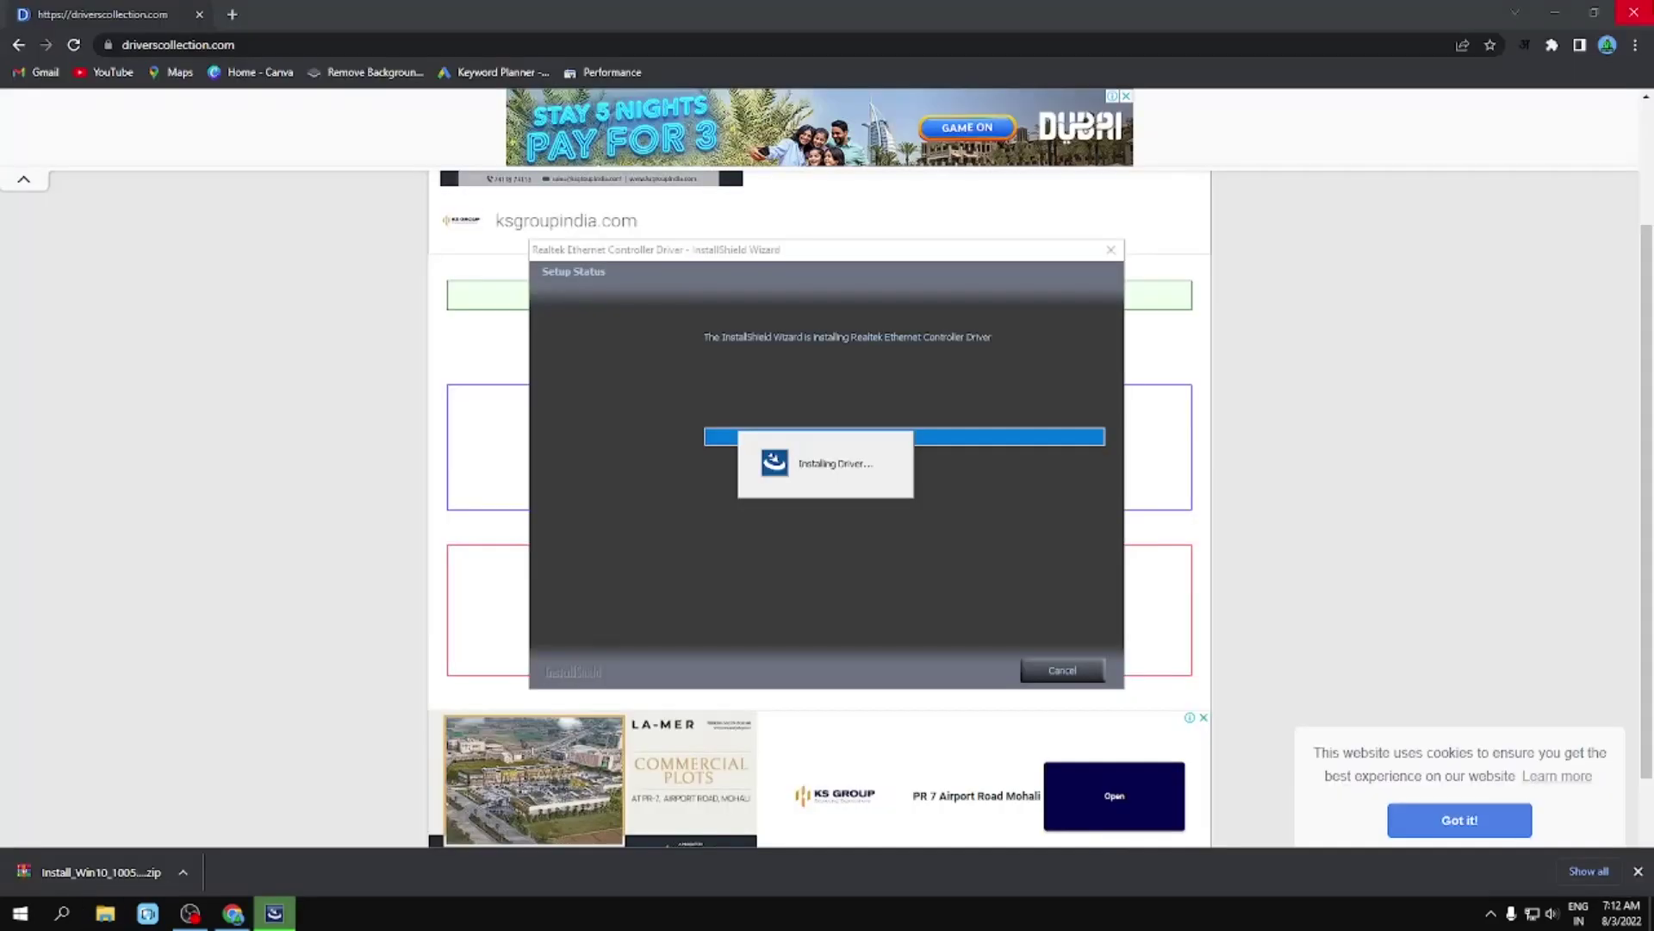
left_click(1632, 9)
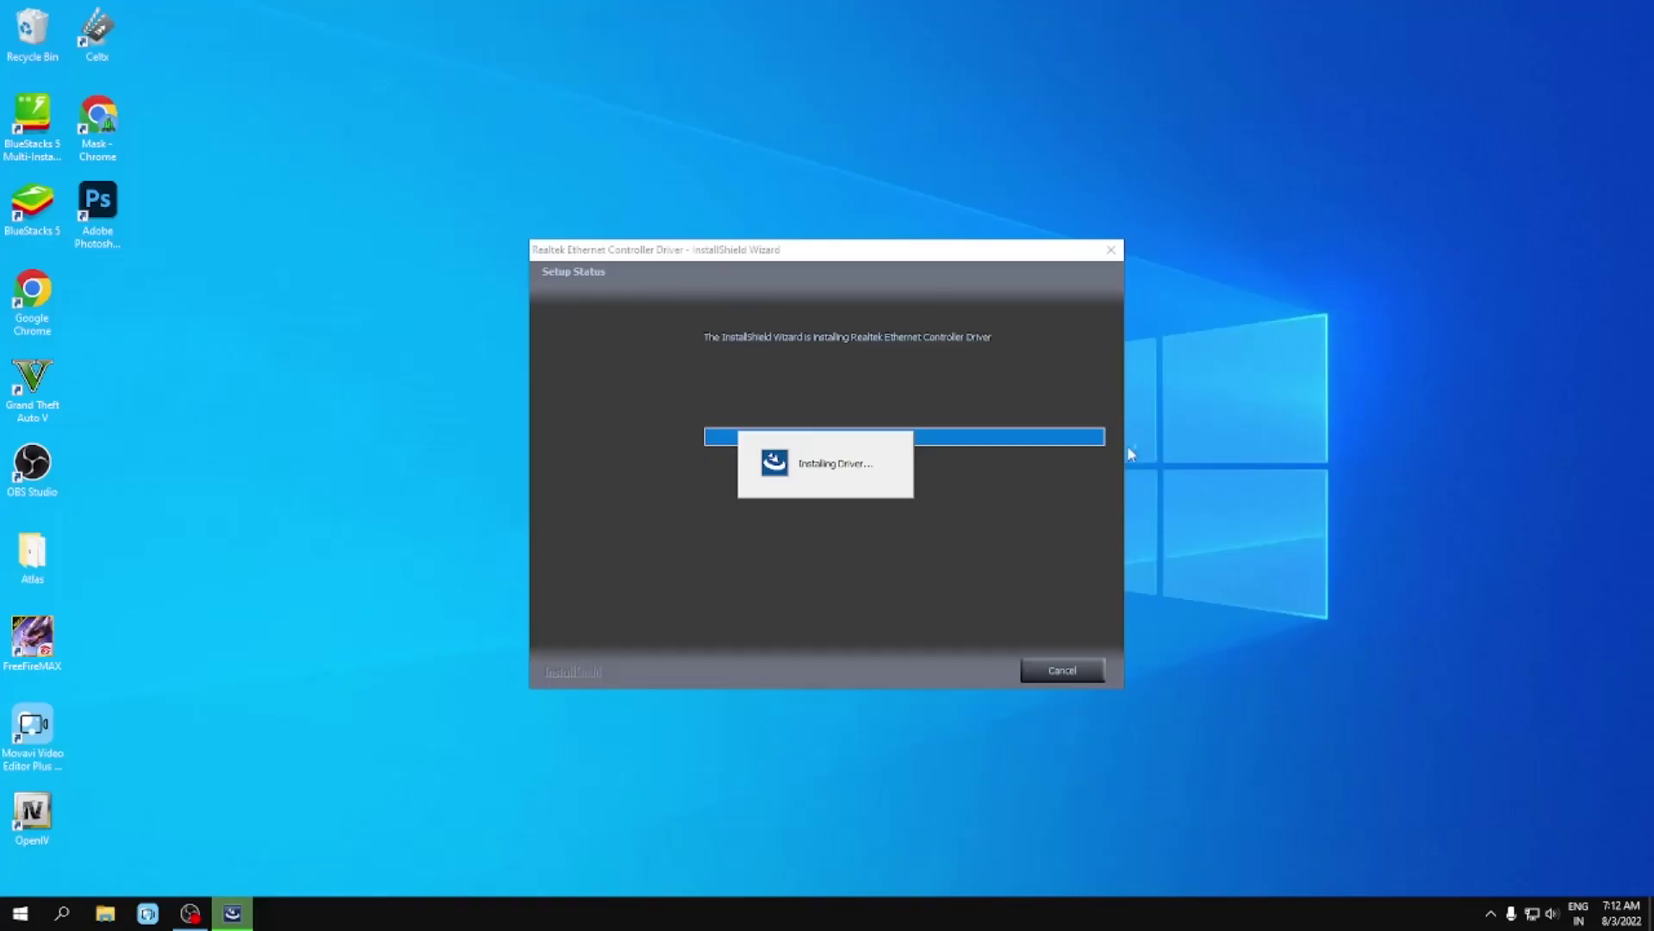
right_click(1273, 341)
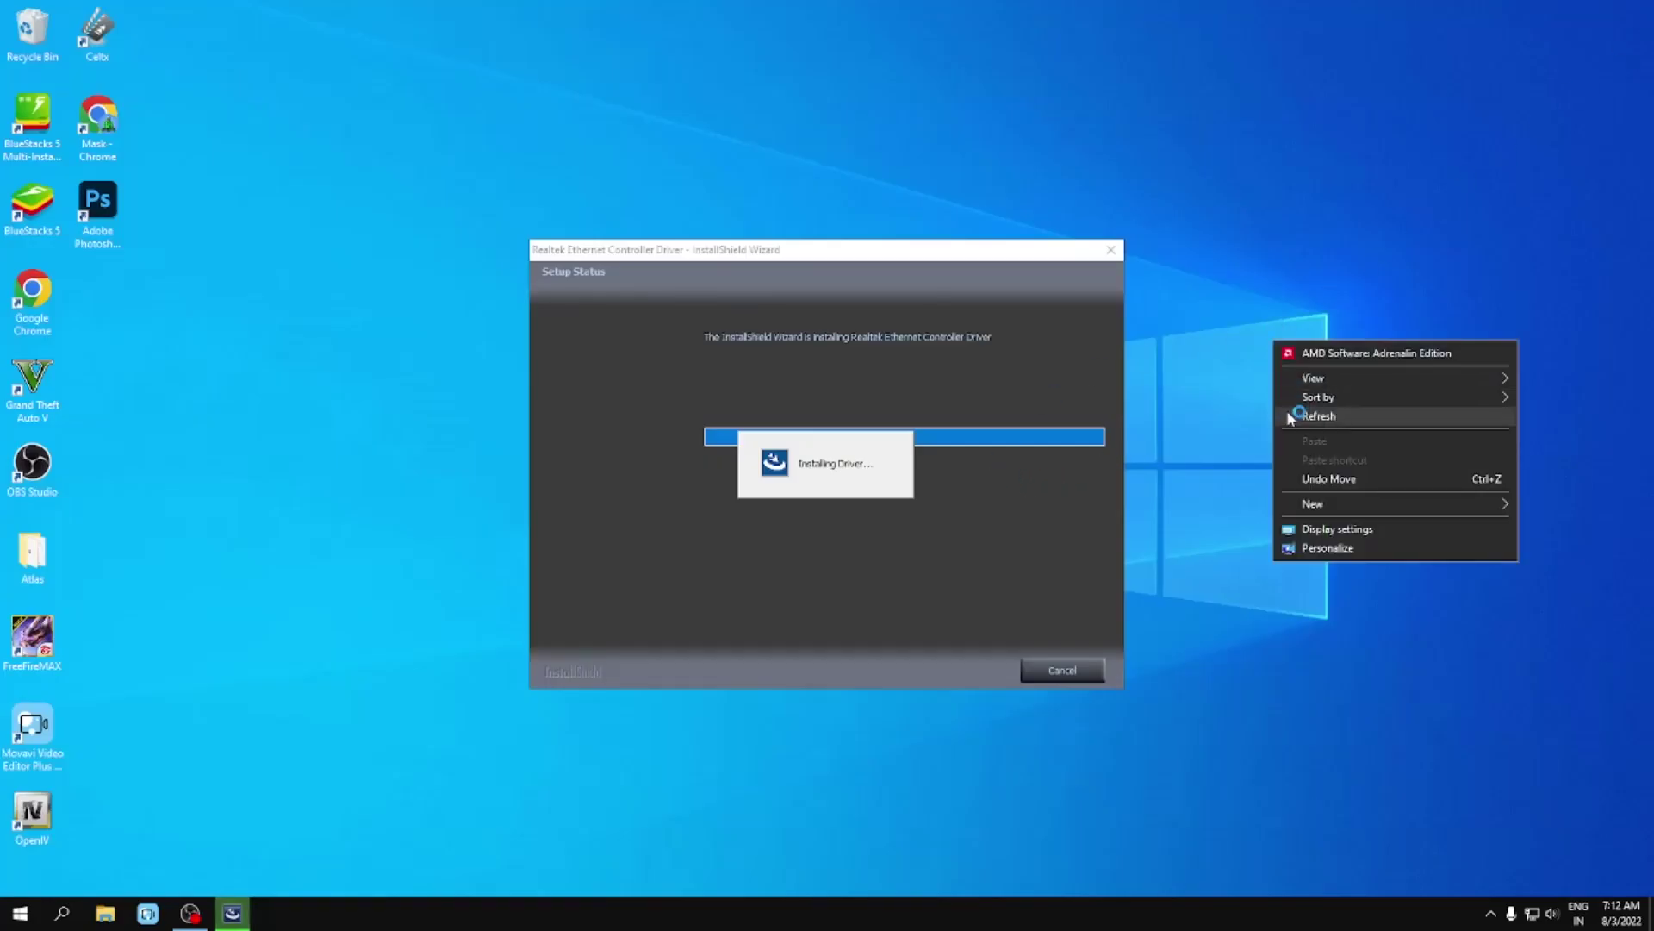
left_click(1311, 418)
right_click(1261, 405)
left_click(1304, 481)
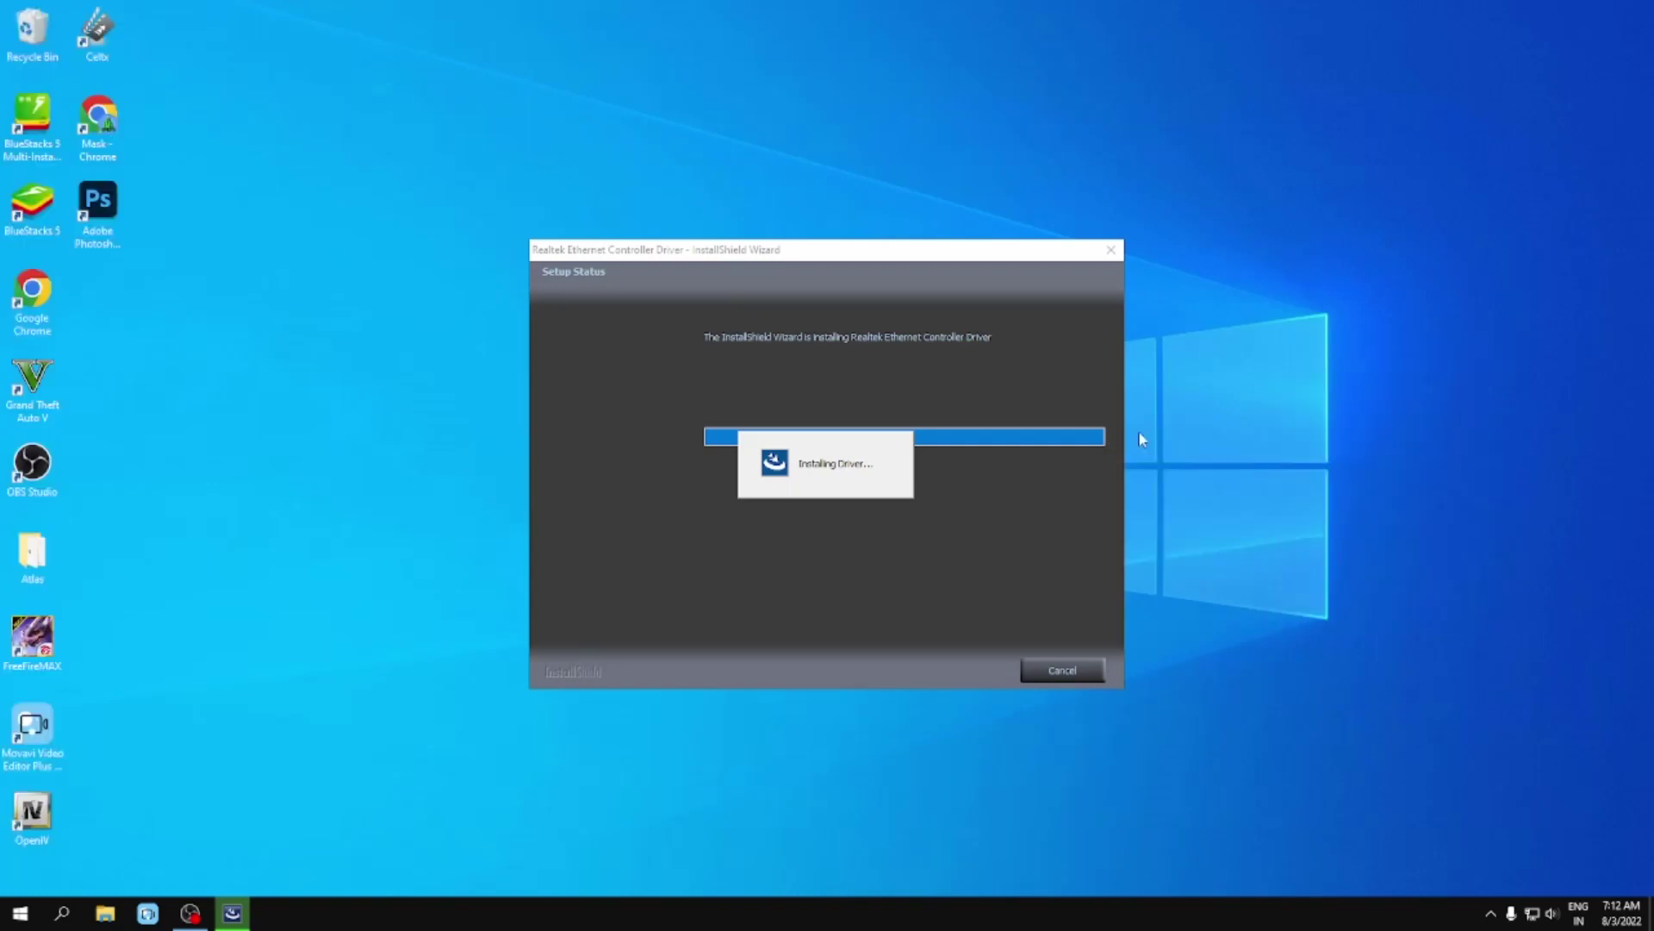
right_click(1138, 433)
left_click(1200, 507)
right_click(1237, 413)
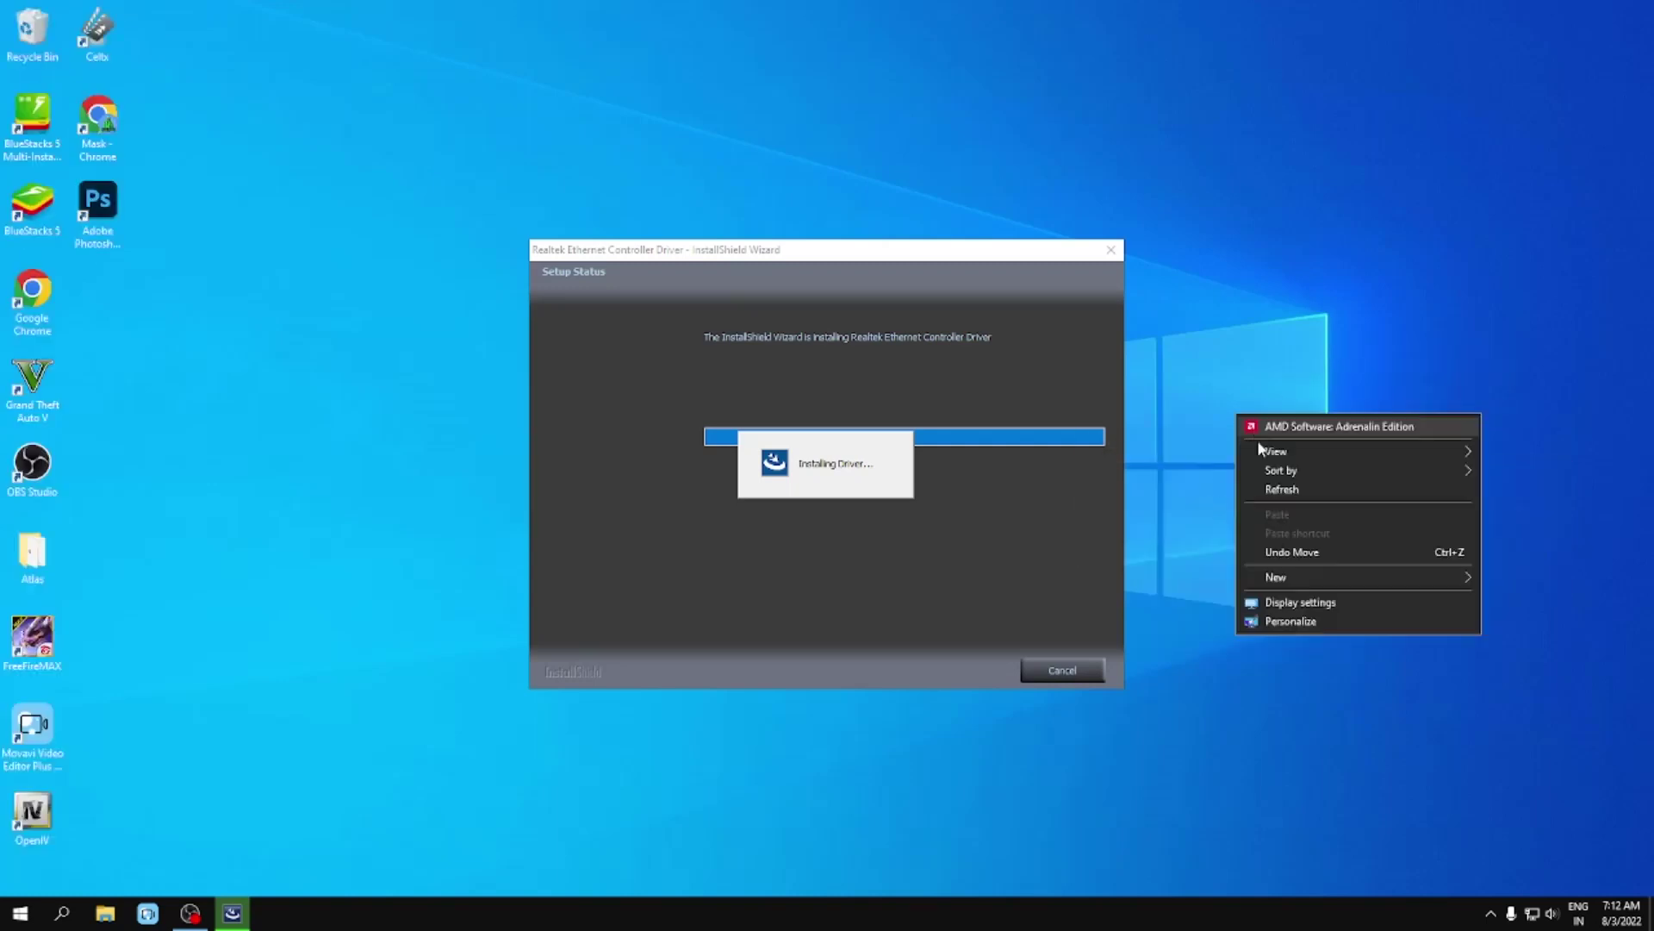
left_click(1276, 488)
right_click(1264, 486)
left_click(1301, 560)
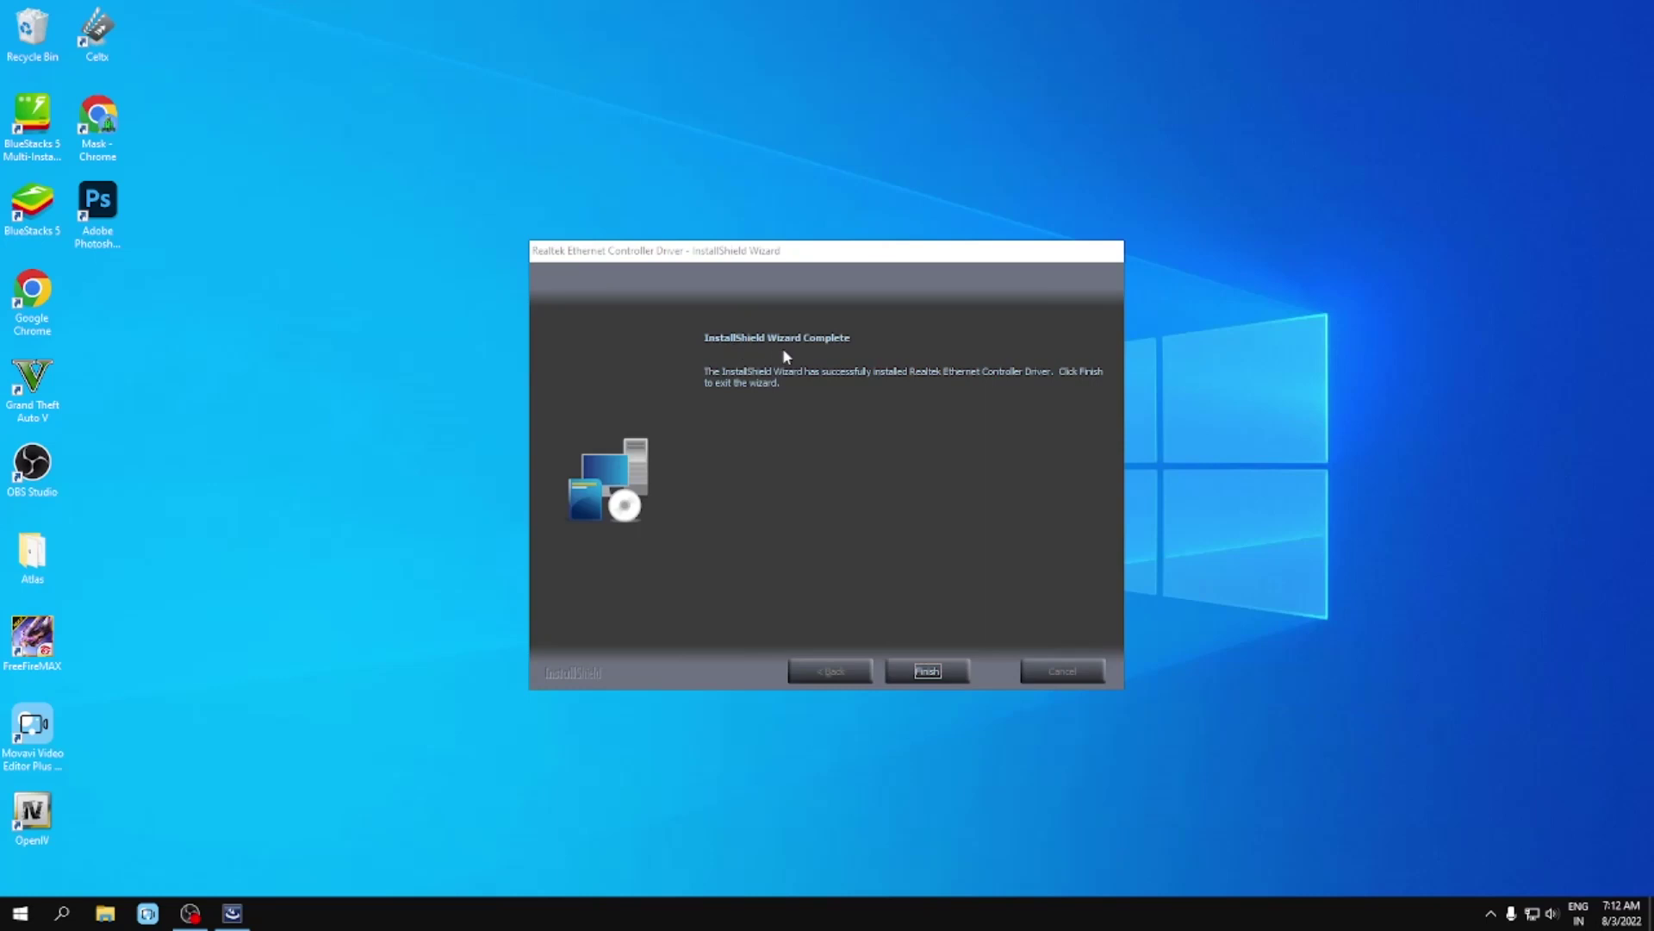
Step: Finish the Realtek Ethernet Controller Driver installation wizard
left_click(929, 674)
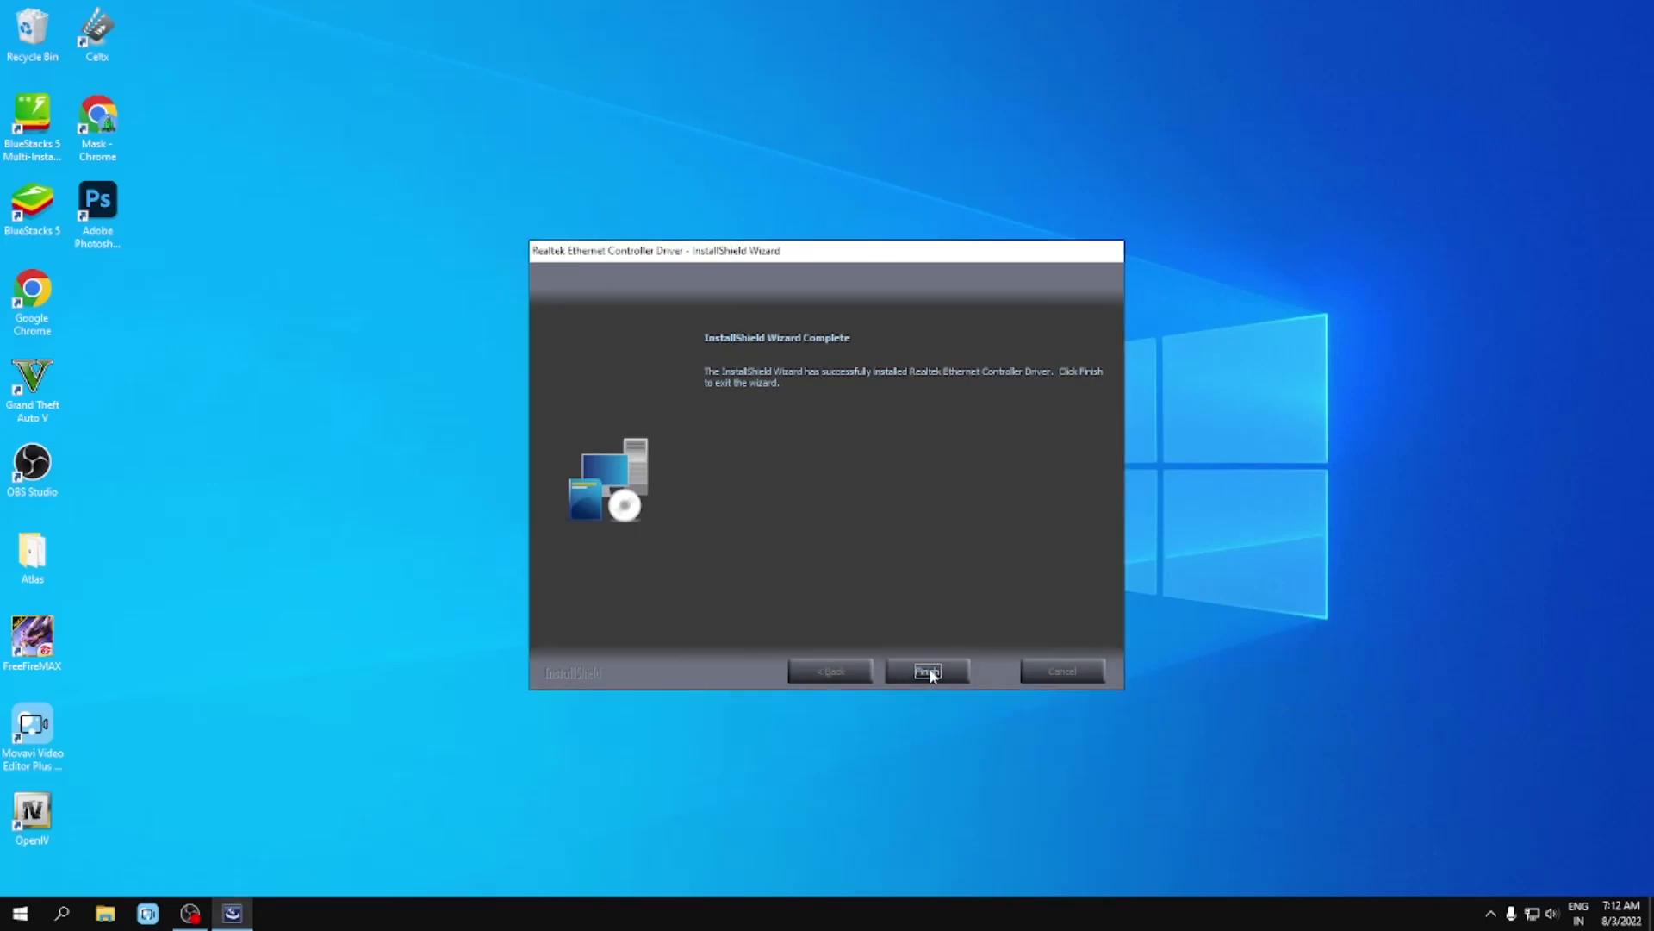
Step: Check the network status and adapter connections from the Network & Internet settings, and close both windows
left_click(1531, 913)
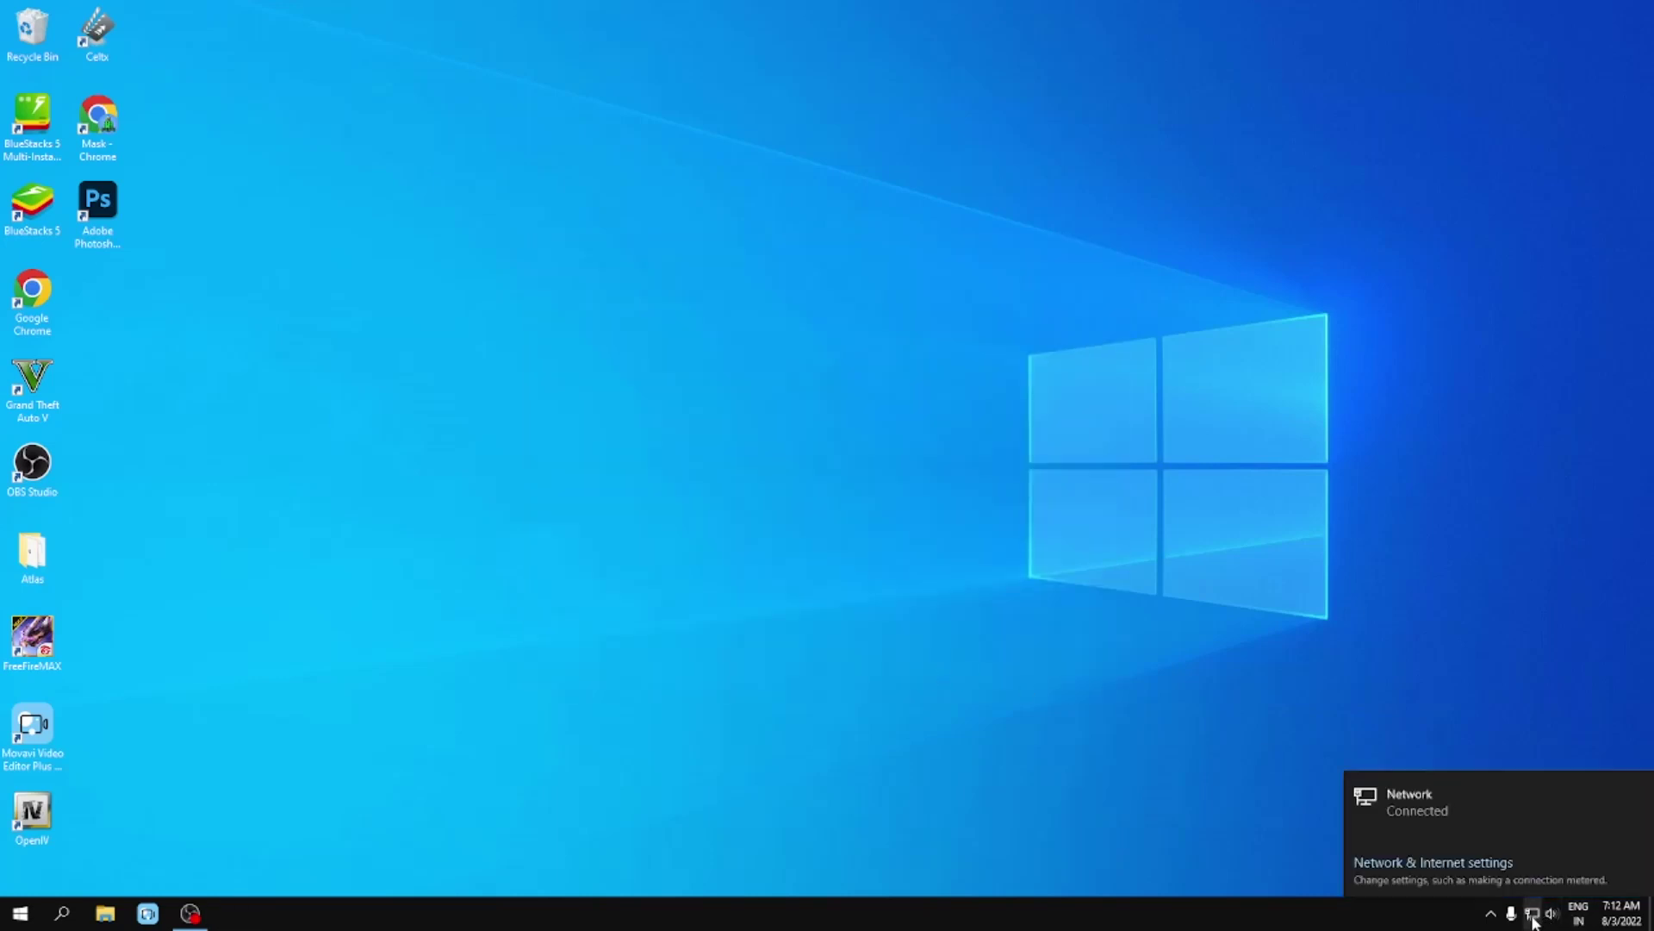
left_click(1416, 872)
left_click(748, 473)
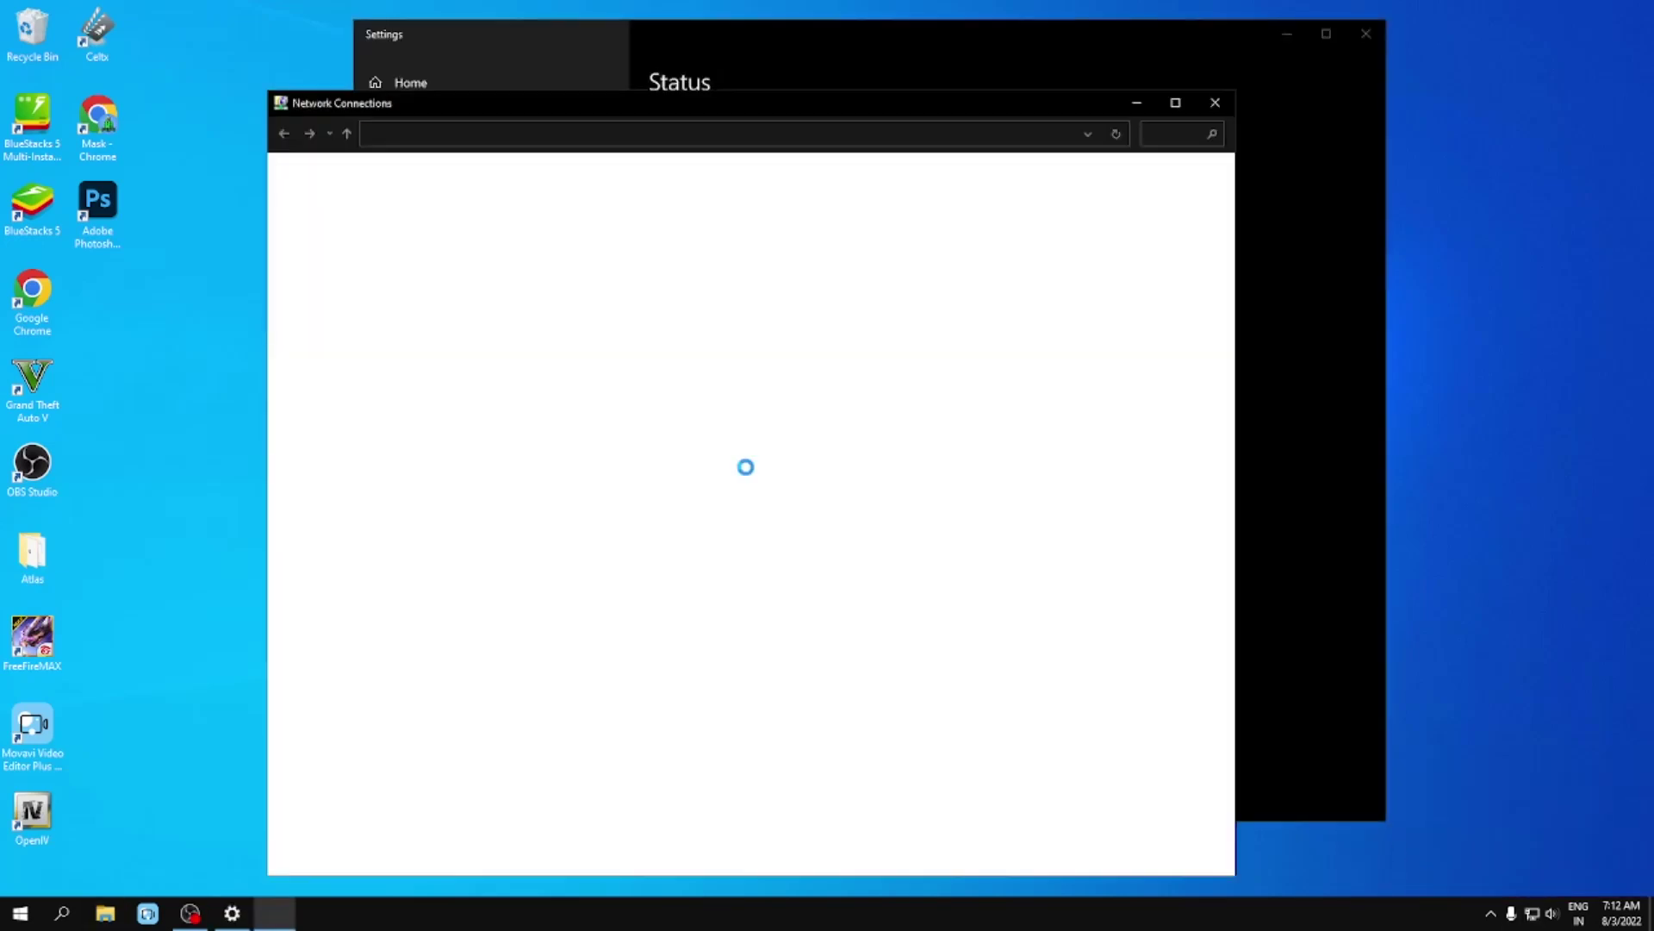
left_click(1217, 104)
left_click(1379, 36)
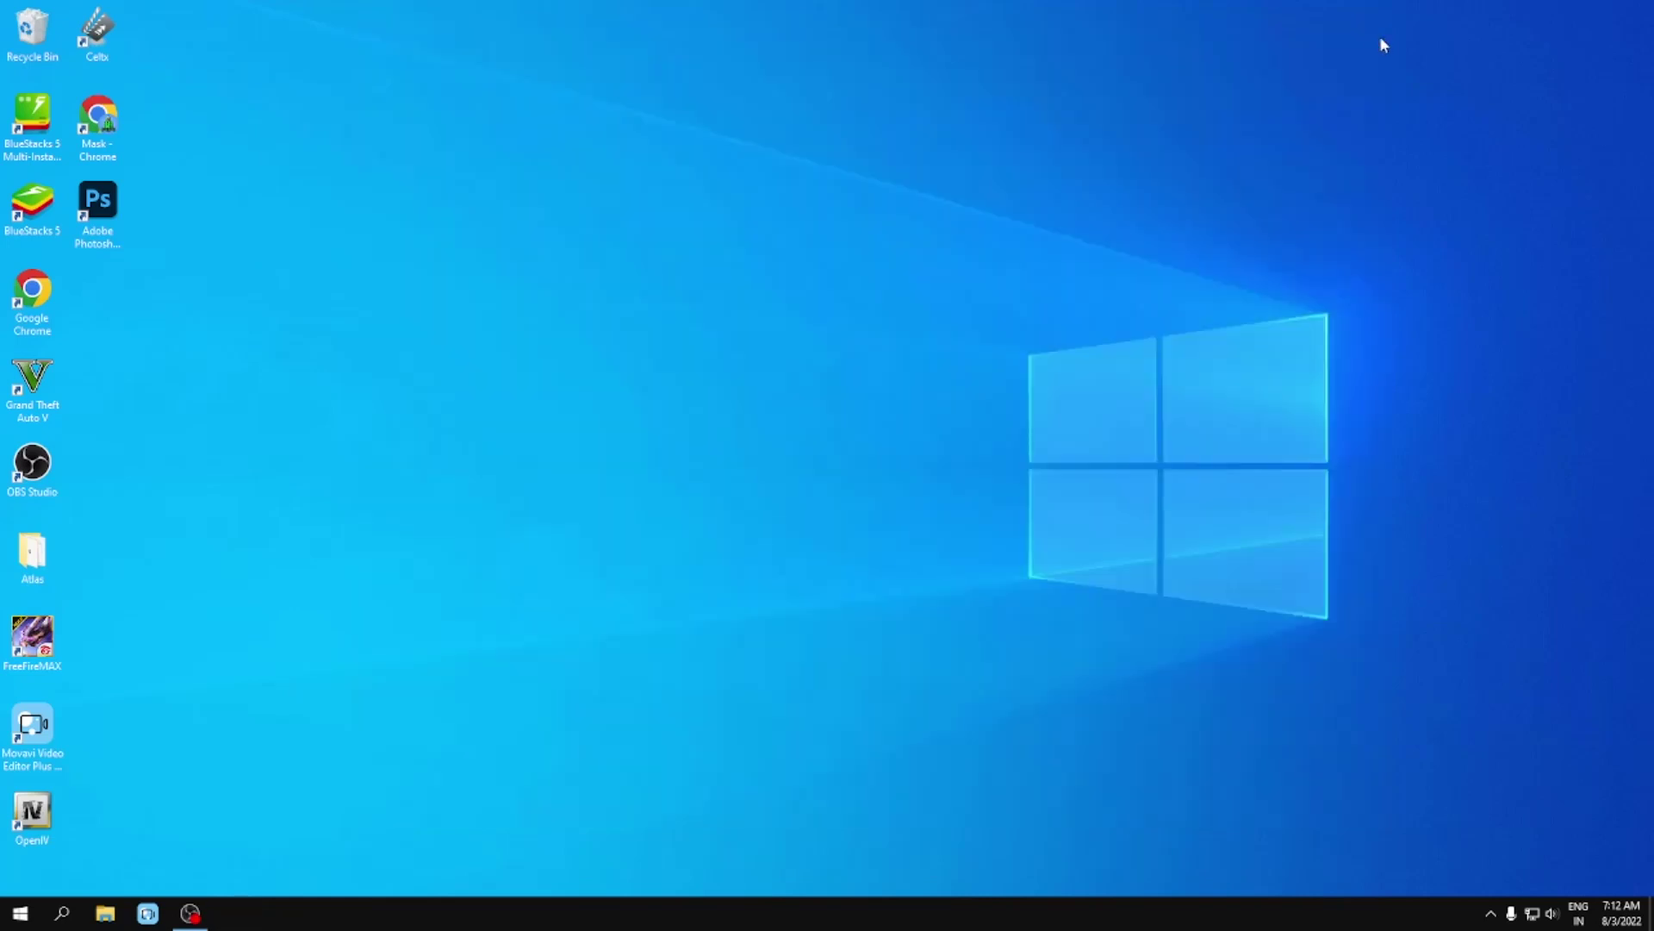
left_click(1551, 915)
left_click(1556, 922)
left_click(1540, 912)
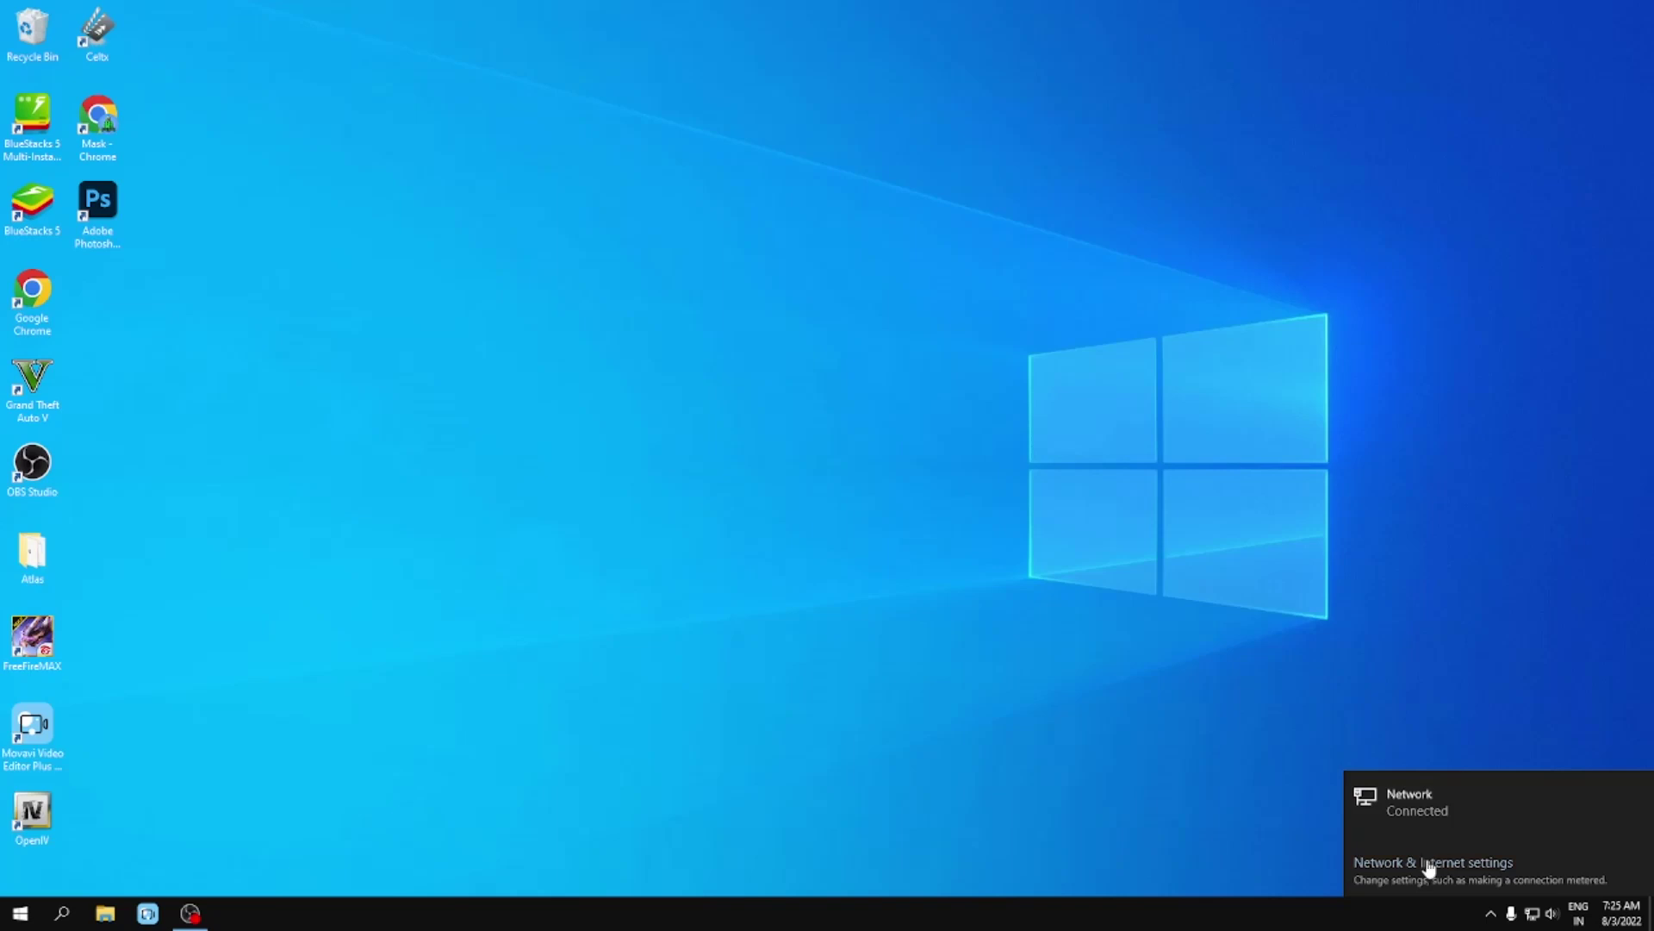
right_click(851, 493)
left_click(922, 579)
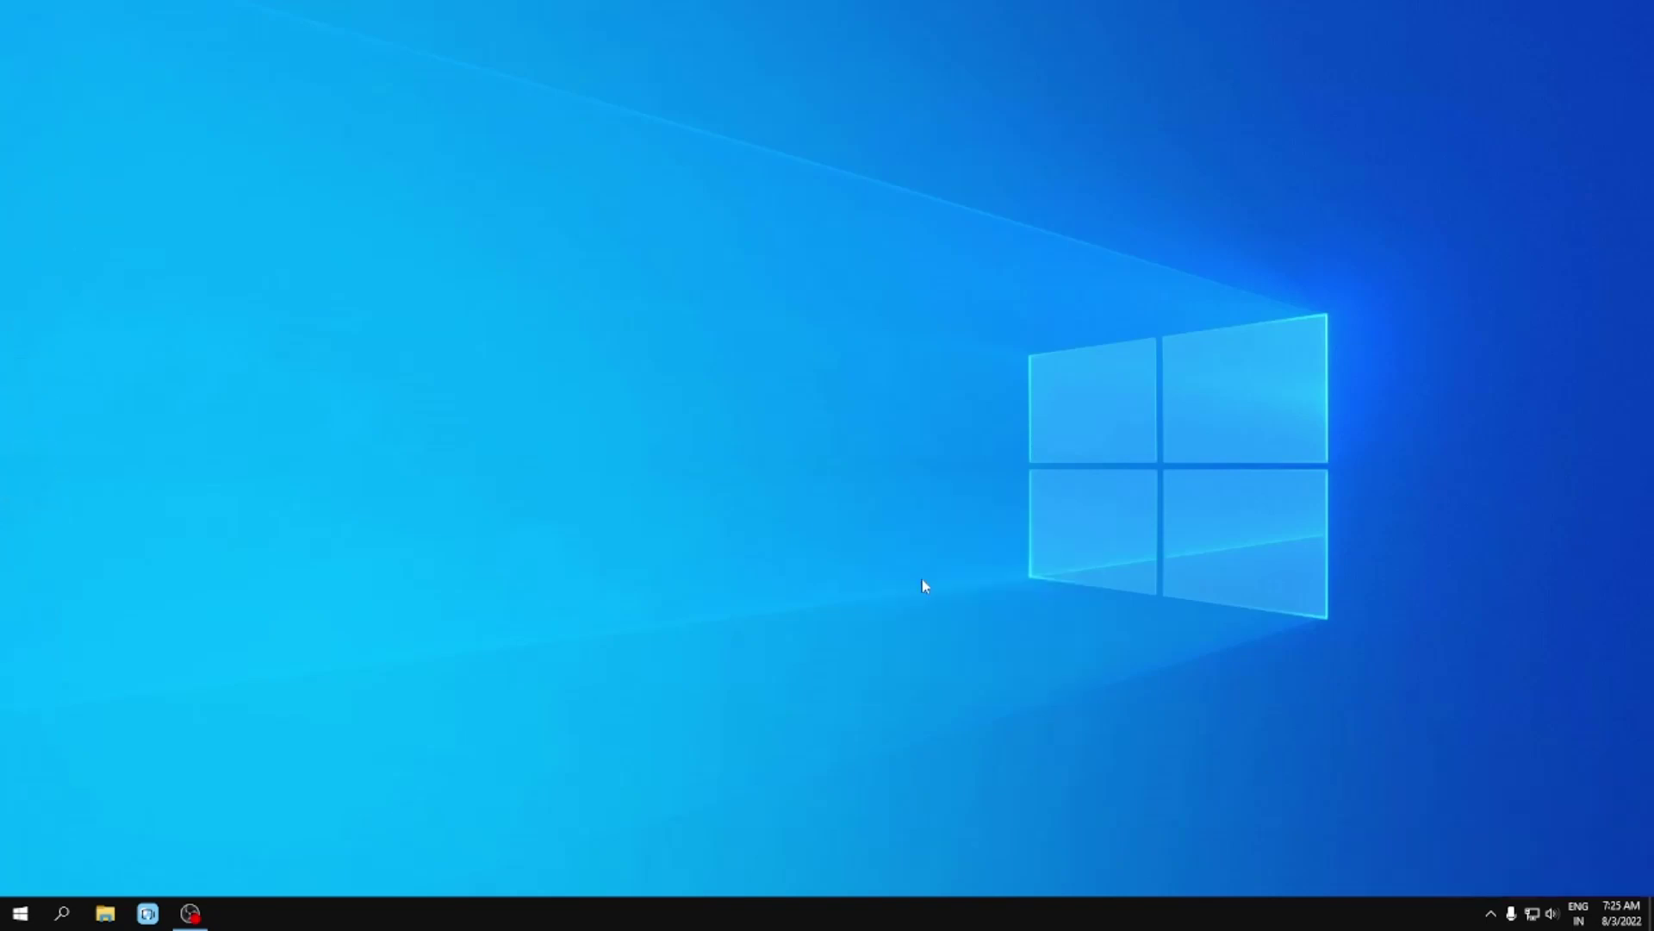
Step: Enable the disabled Wi-Fi adapter in Network Connections and close the network settings windows
left_click(1533, 915)
left_click(1418, 864)
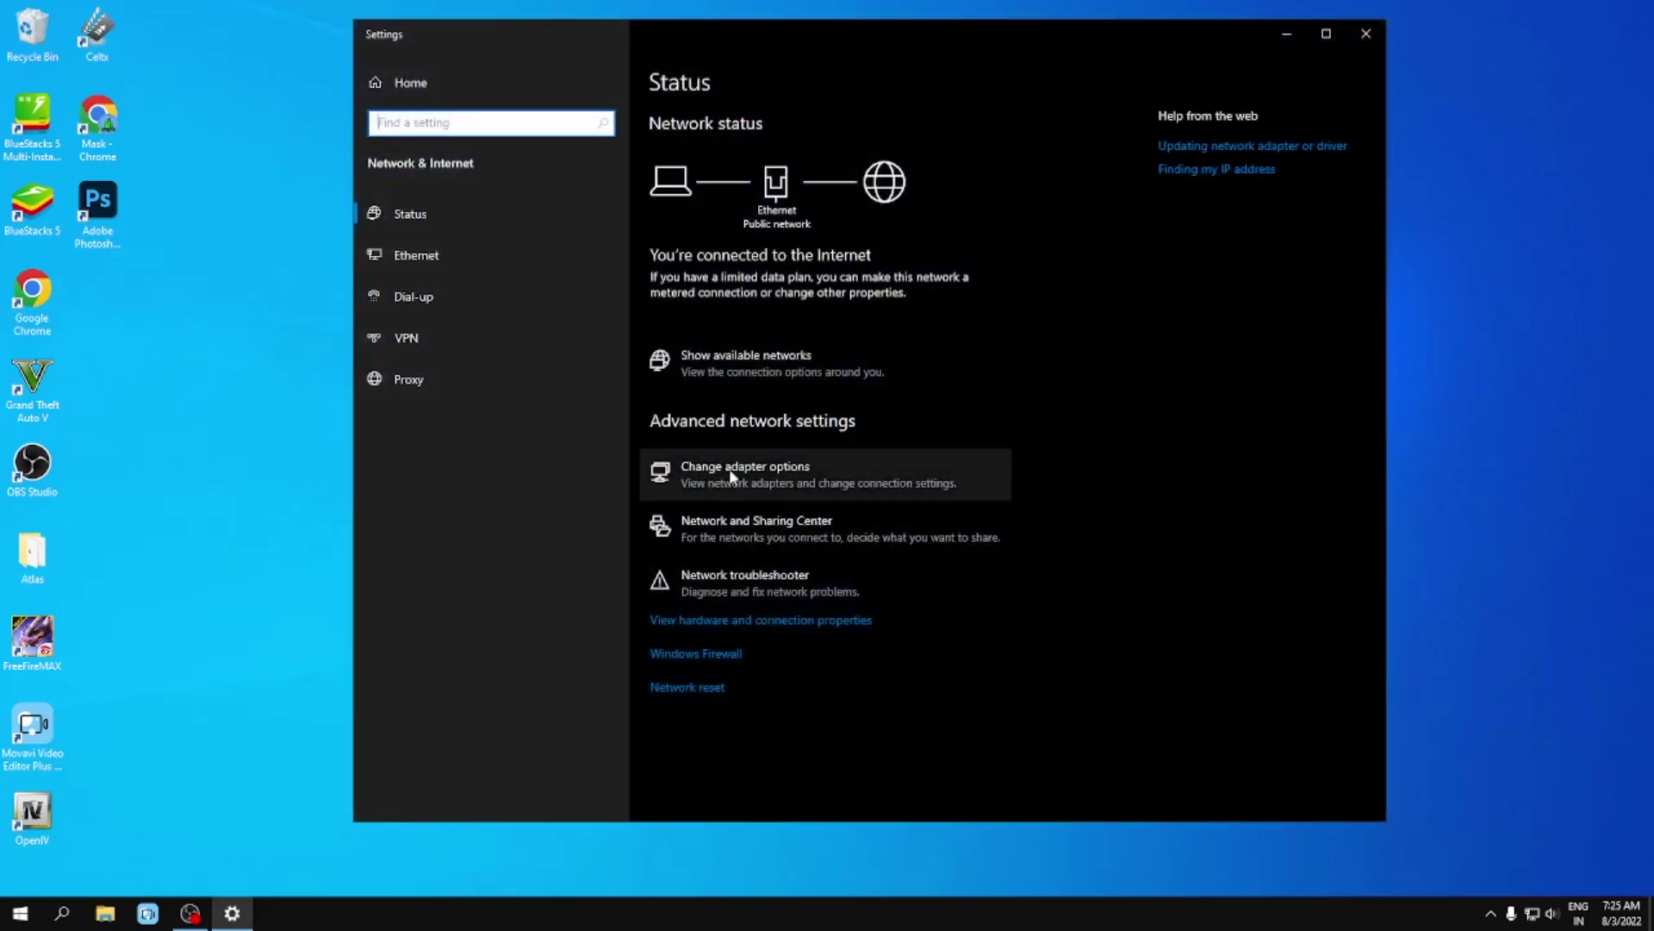
left_click(719, 479)
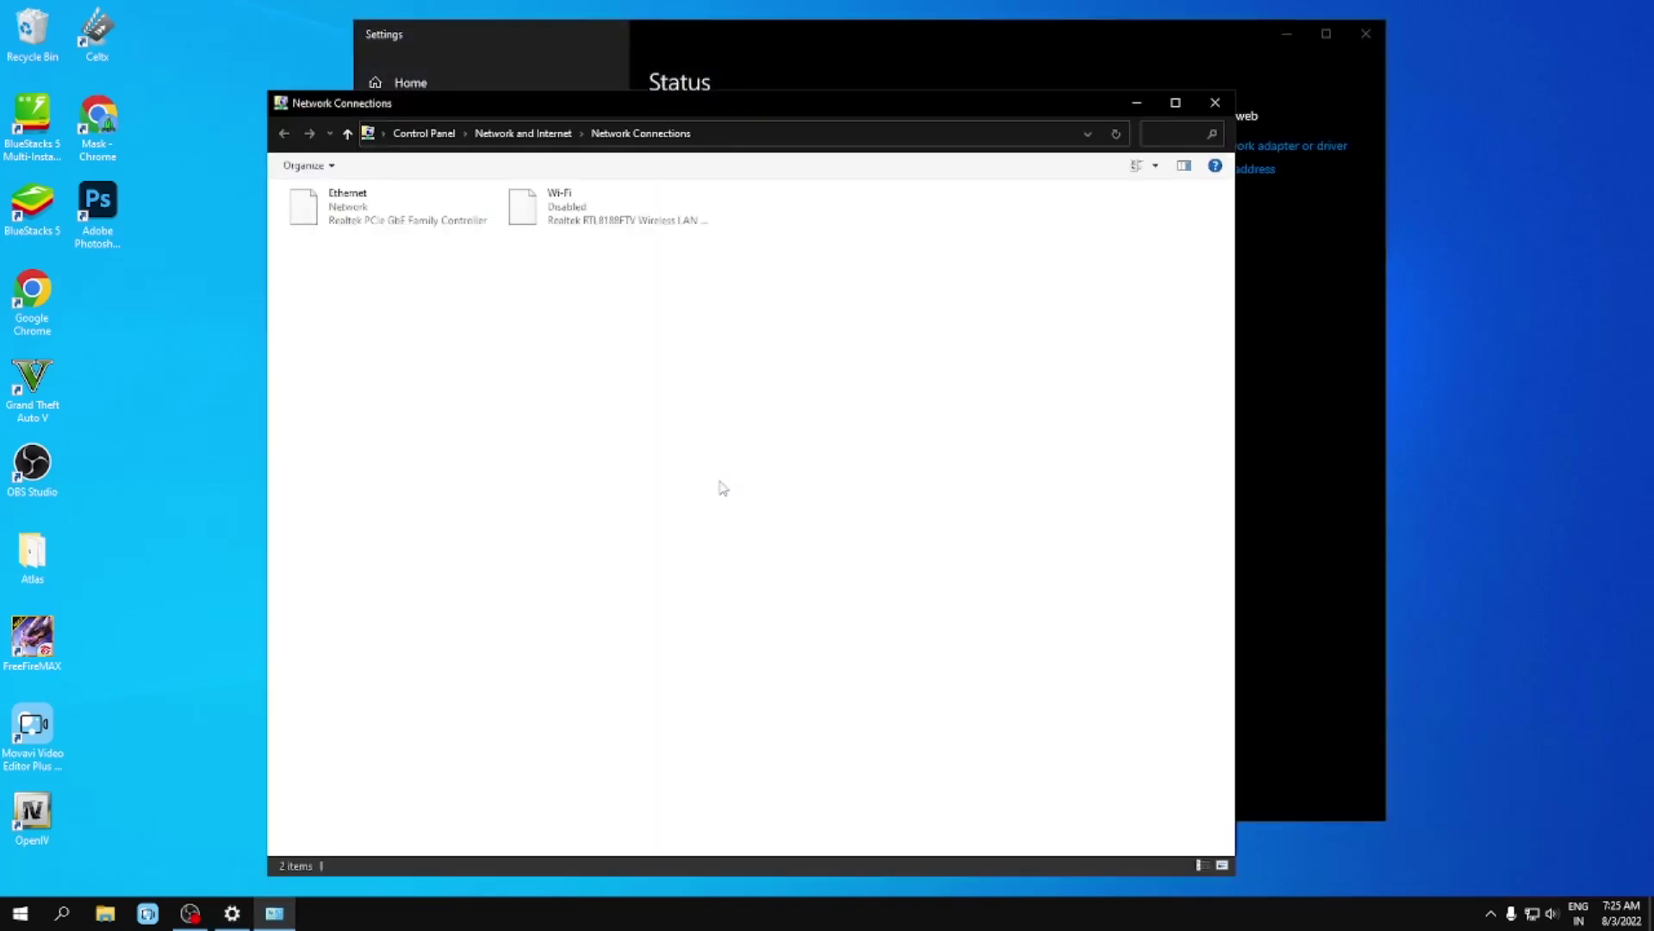
right_click(534, 201)
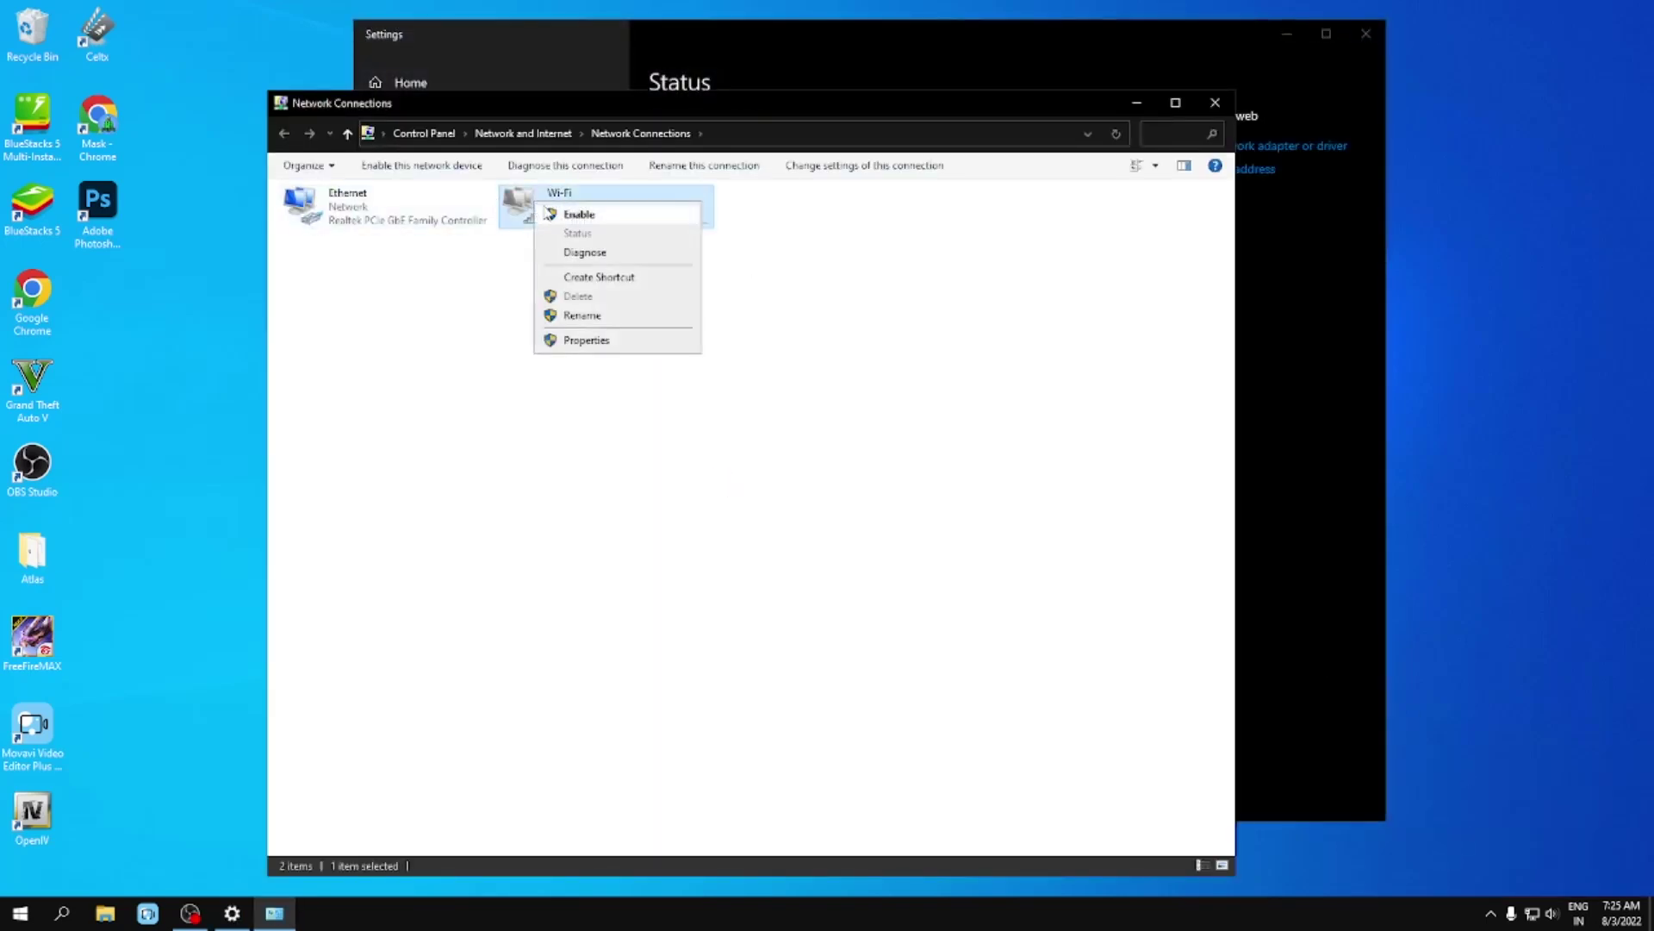
left_click(443, 273)
right_click(541, 202)
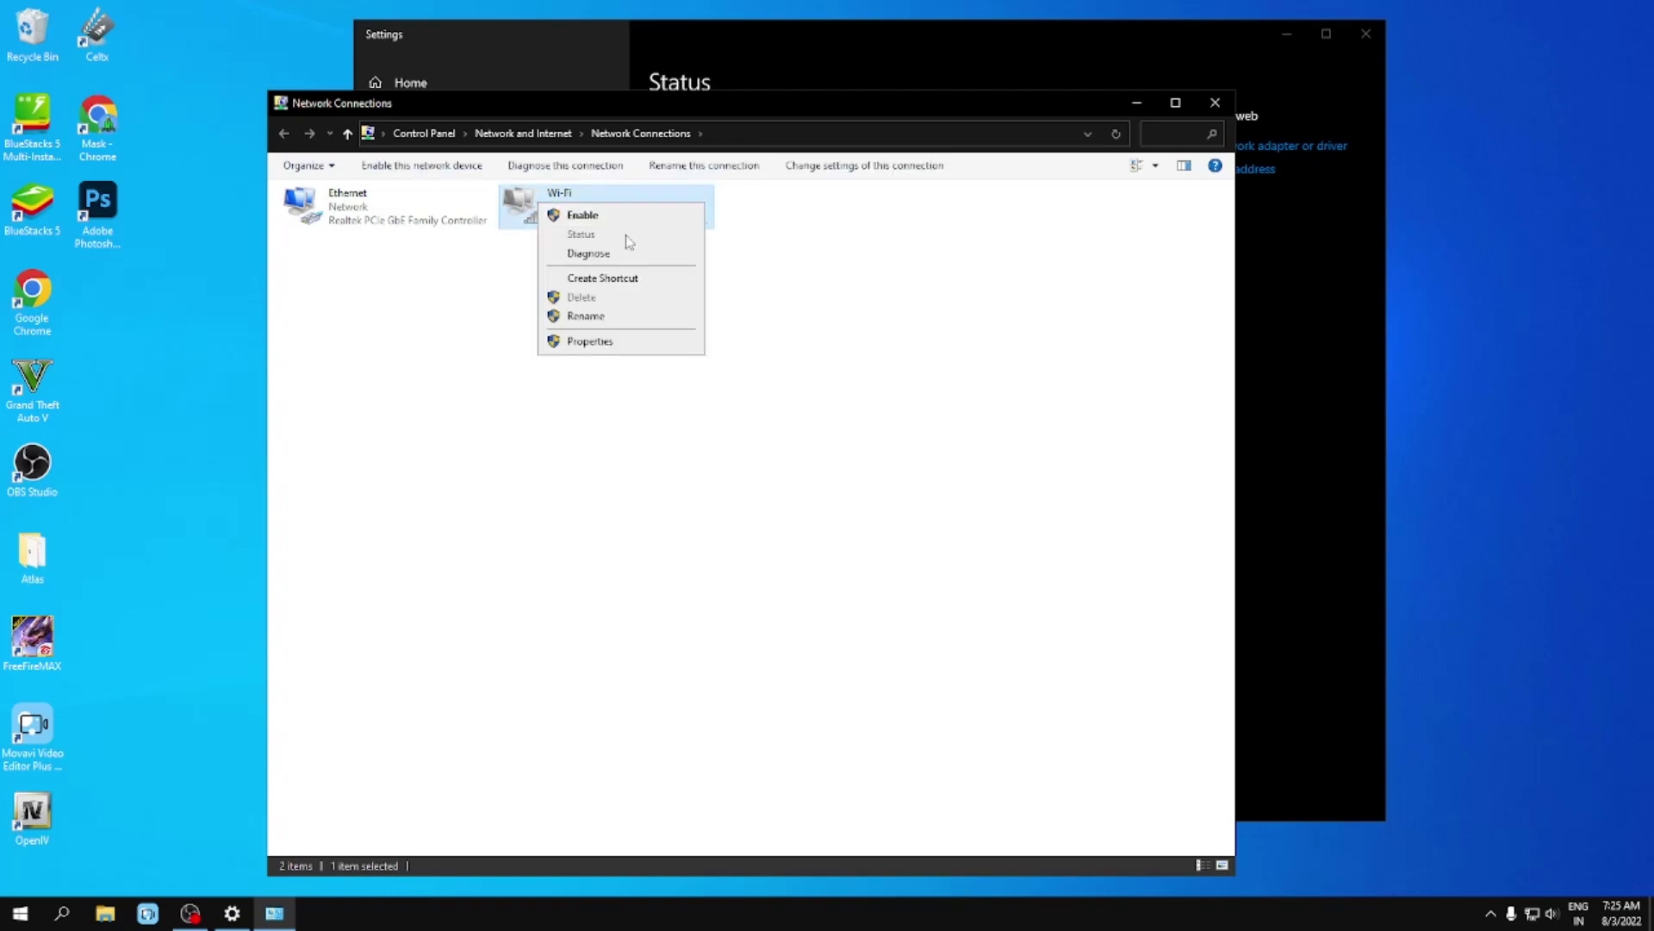
left_click(585, 211)
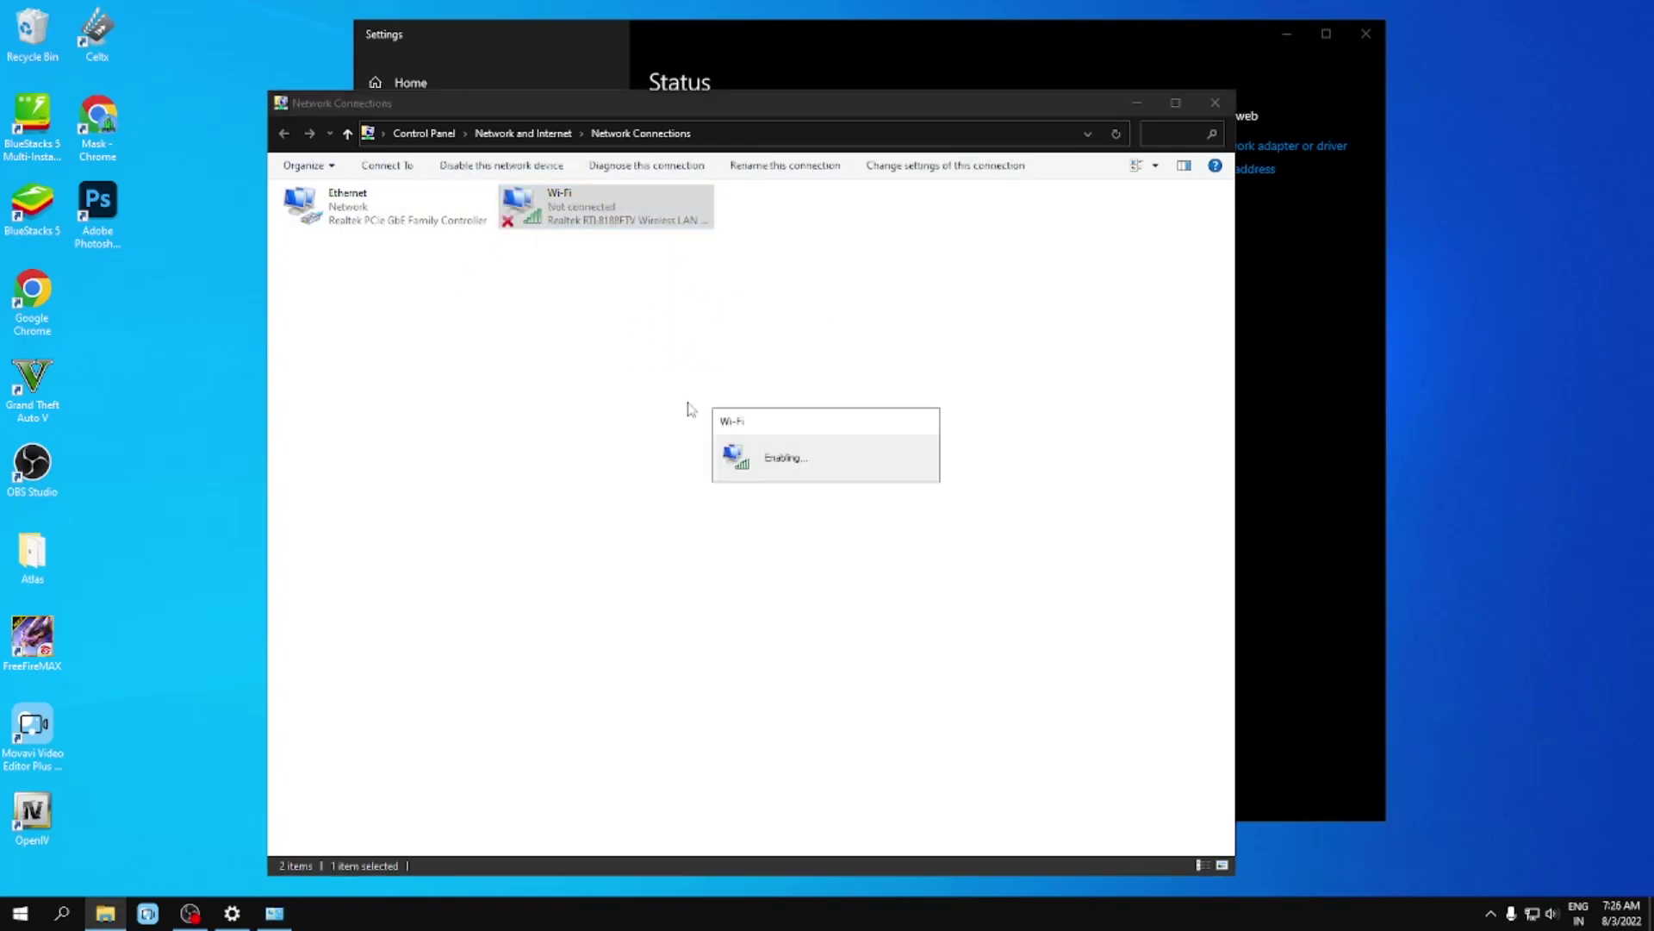
left_click(1211, 104)
left_click(1365, 35)
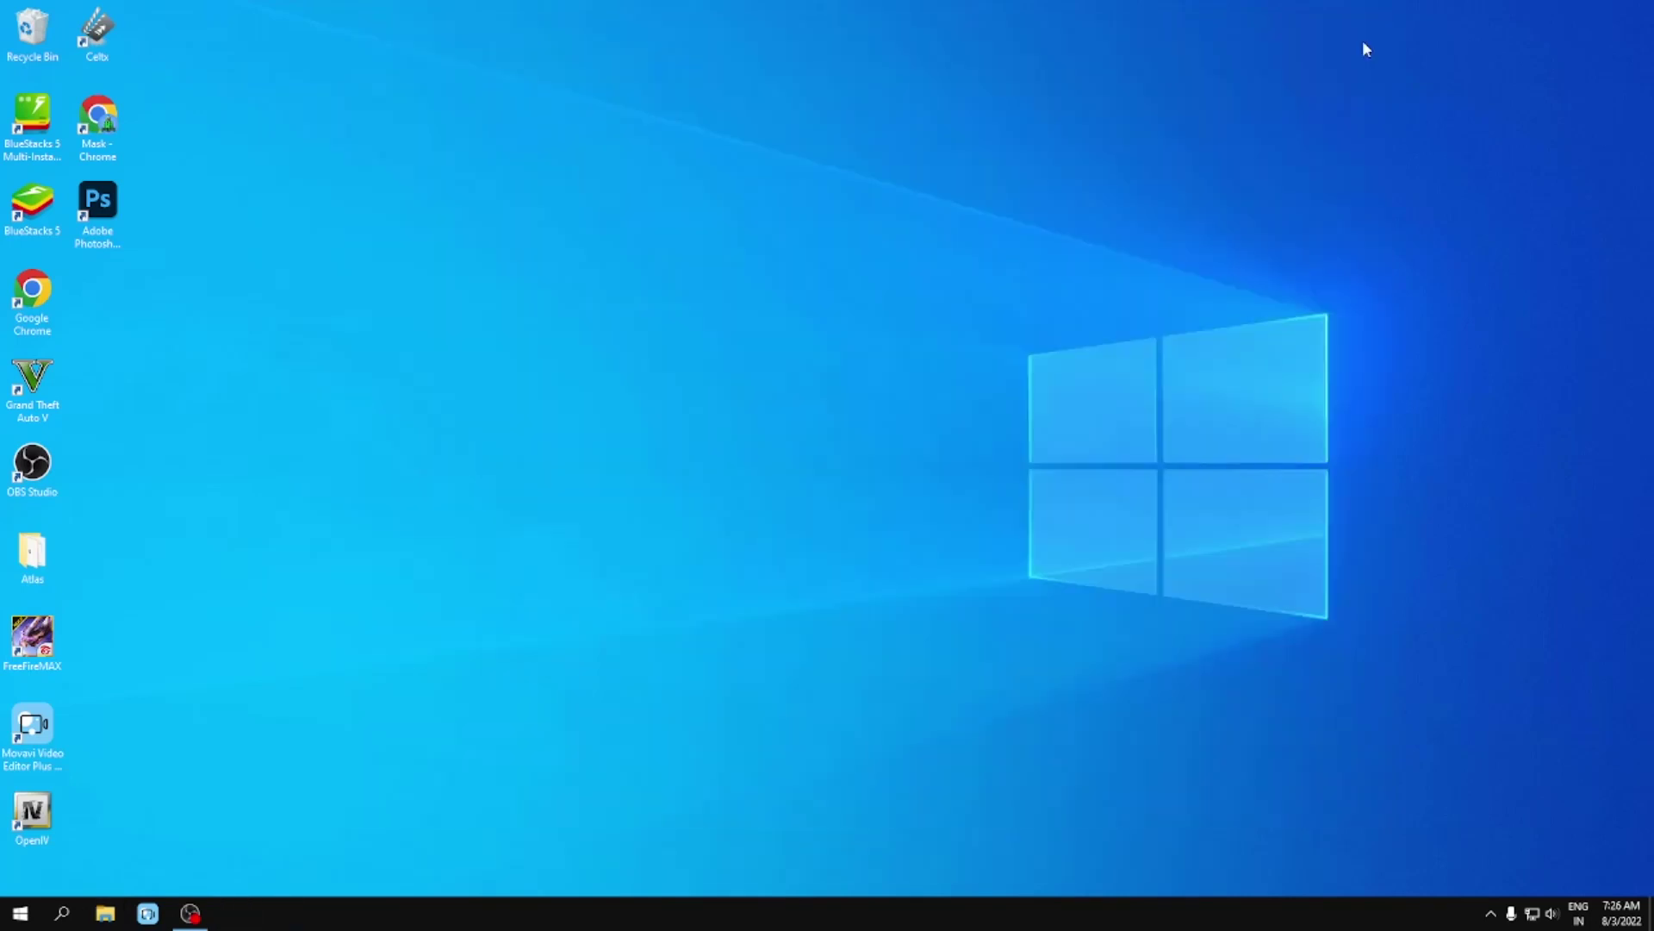
Step: View the Wi-Fi networks available to the enabled adapter
left_click(1552, 913)
left_click(1531, 913)
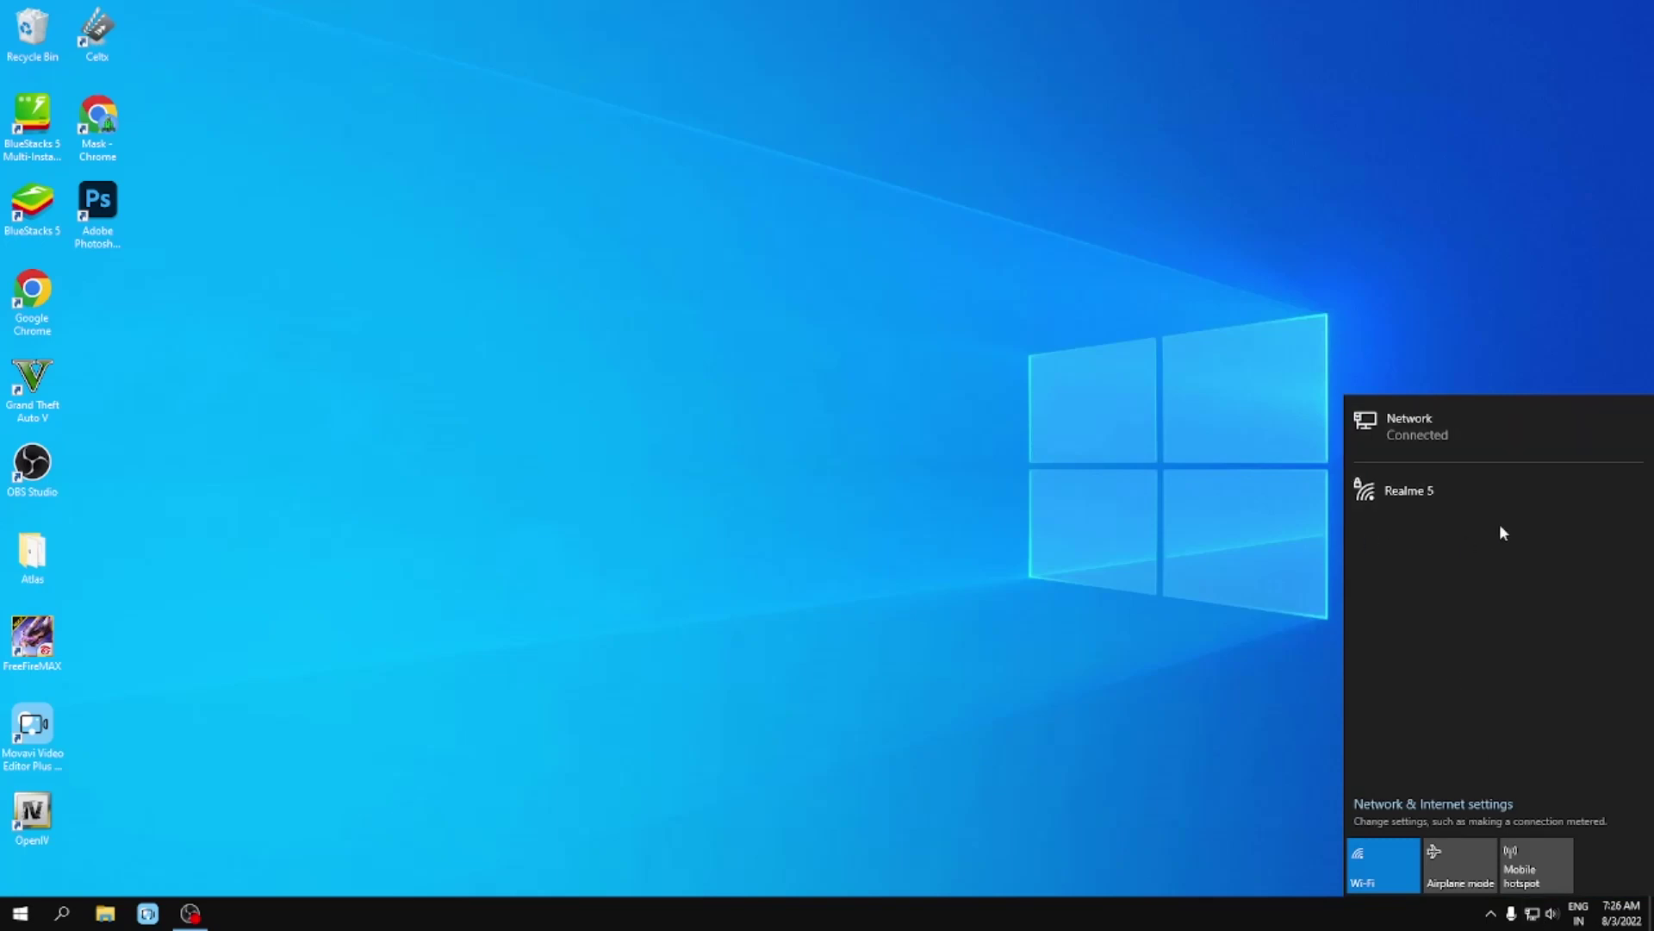
right_click(632, 381)
left_click(696, 458)
right_click(389, 318)
left_click(431, 393)
right_click(274, 246)
left_click(329, 324)
right_click(367, 303)
left_click(433, 376)
right_click(443, 297)
left_click(514, 382)
right_click(499, 308)
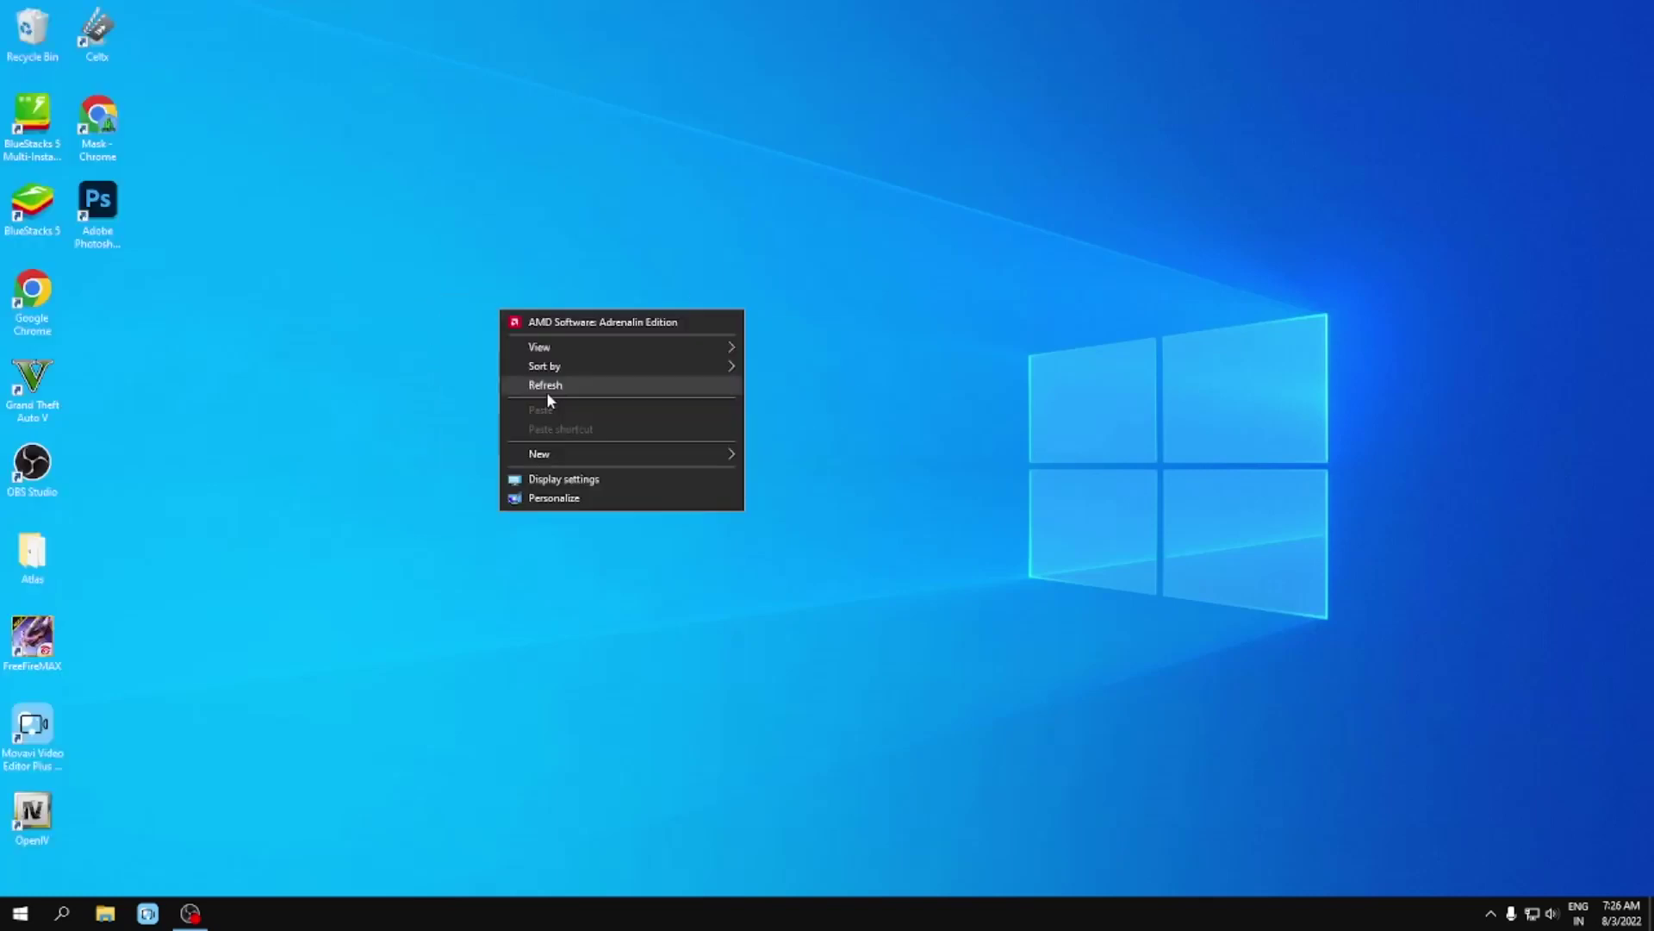
left_click(546, 391)
right_click(405, 300)
left_click(463, 380)
right_click(385, 274)
left_click(416, 348)
right_click(293, 263)
left_click(340, 346)
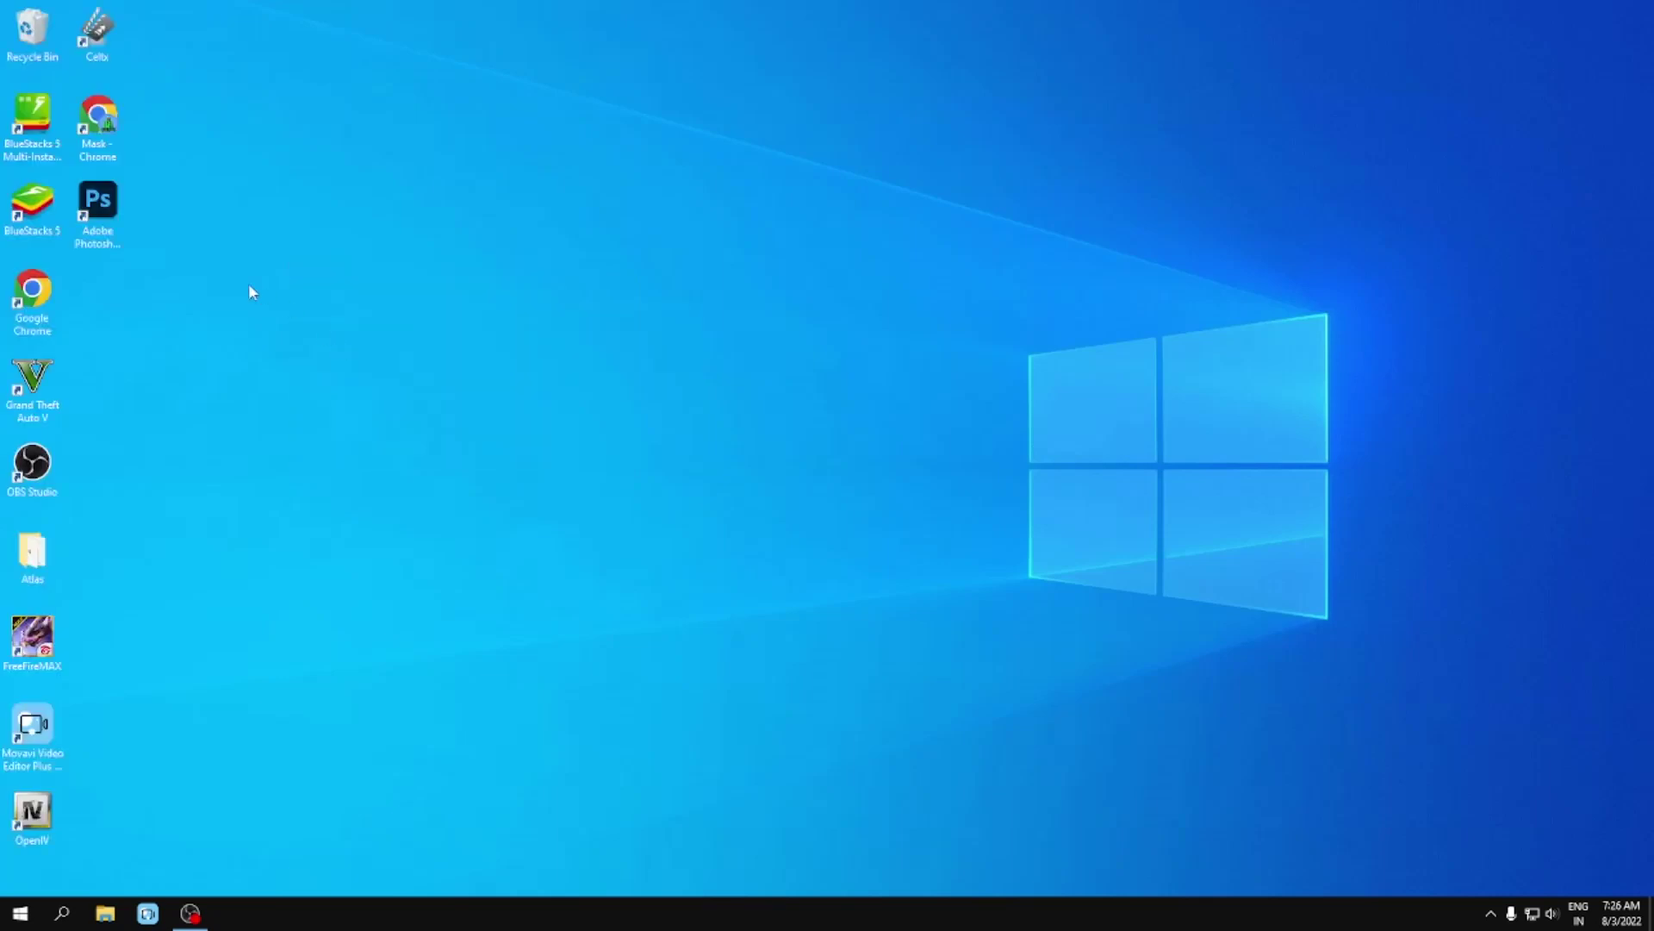
right_click(250, 285)
left_click(324, 361)
right_click(263, 279)
left_click(328, 353)
right_click(333, 359)
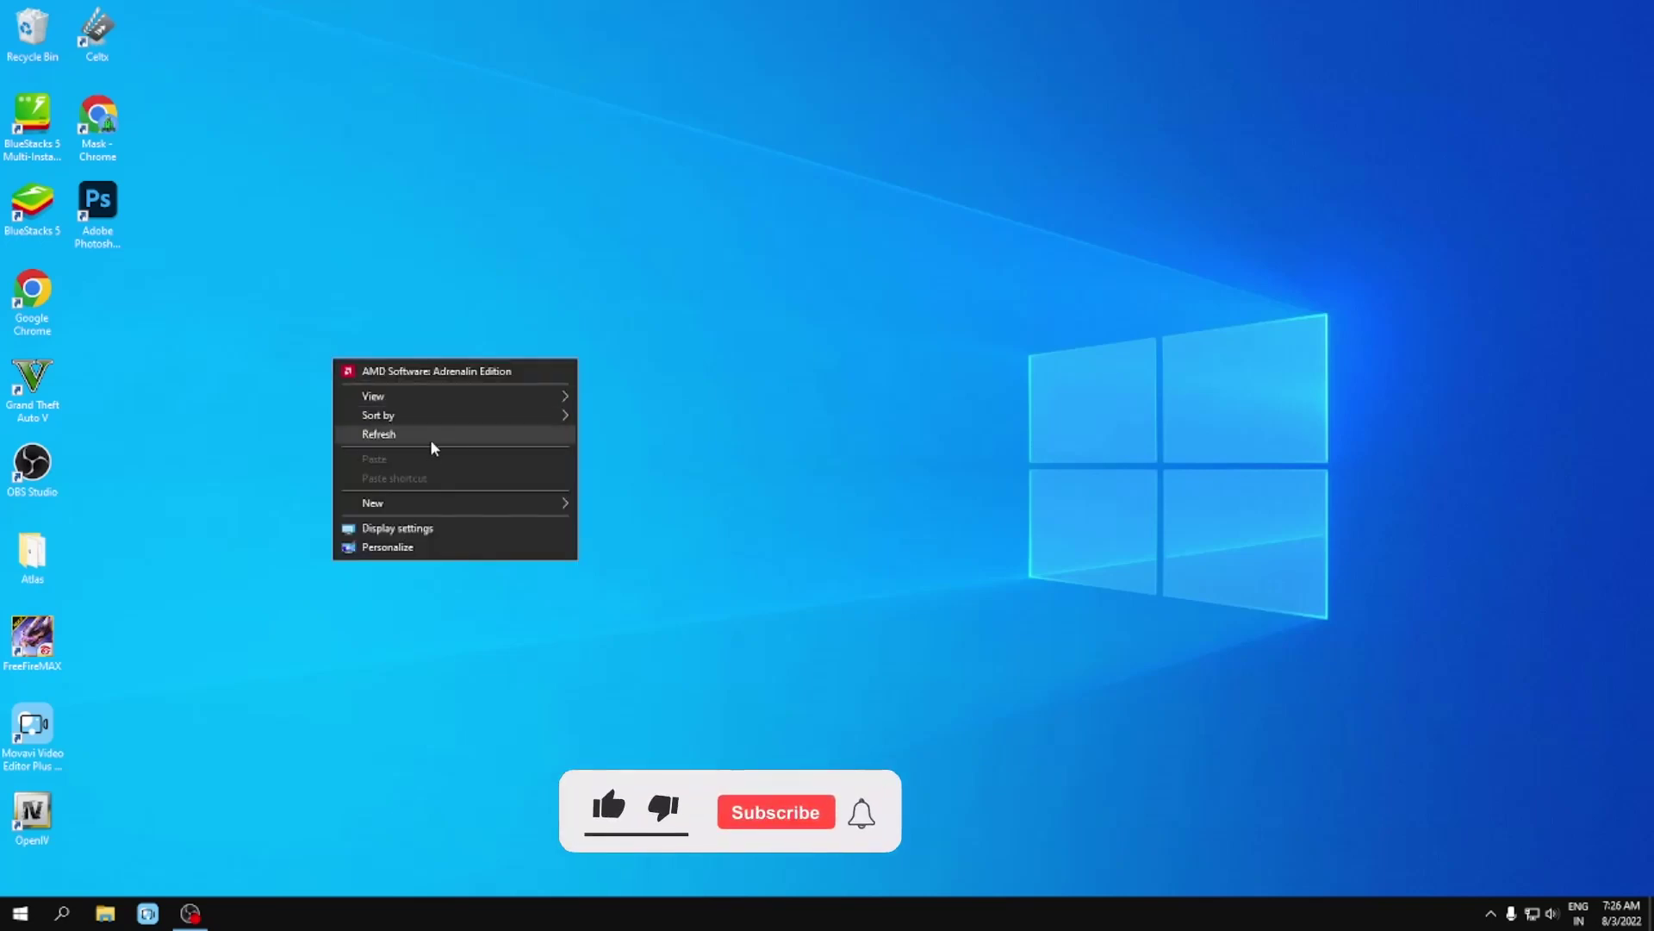
left_click(431, 439)
right_click(423, 331)
left_click(475, 407)
right_click(473, 404)
left_click(541, 480)
right_click(421, 272)
left_click(484, 346)
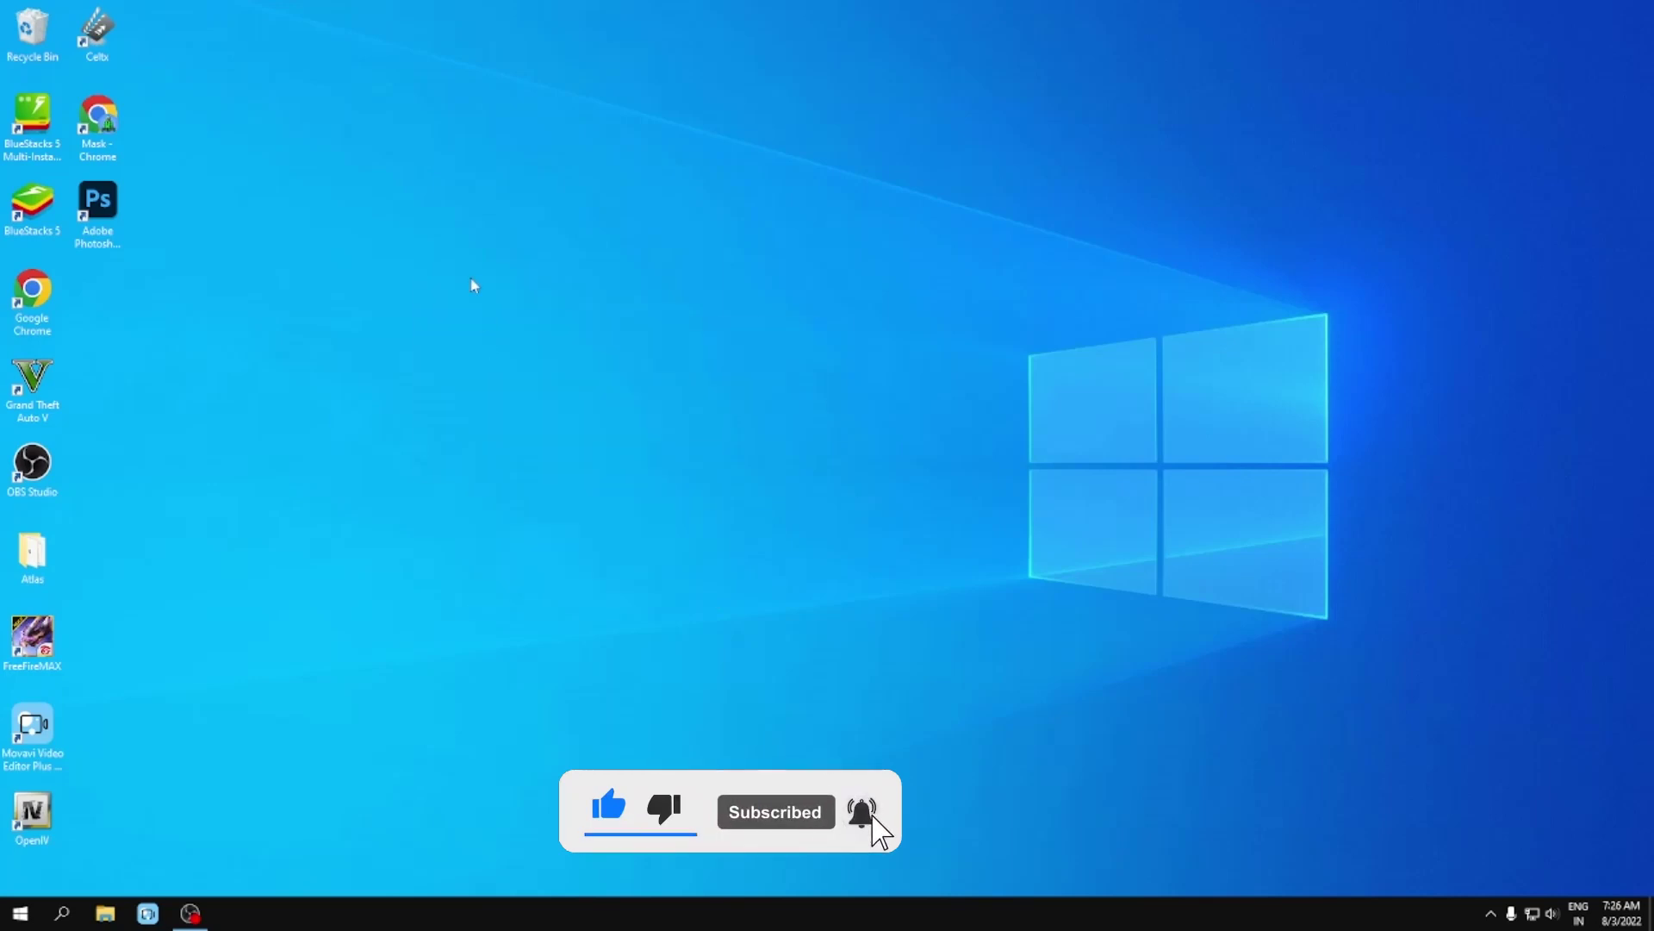
right_click(417, 210)
left_click(460, 286)
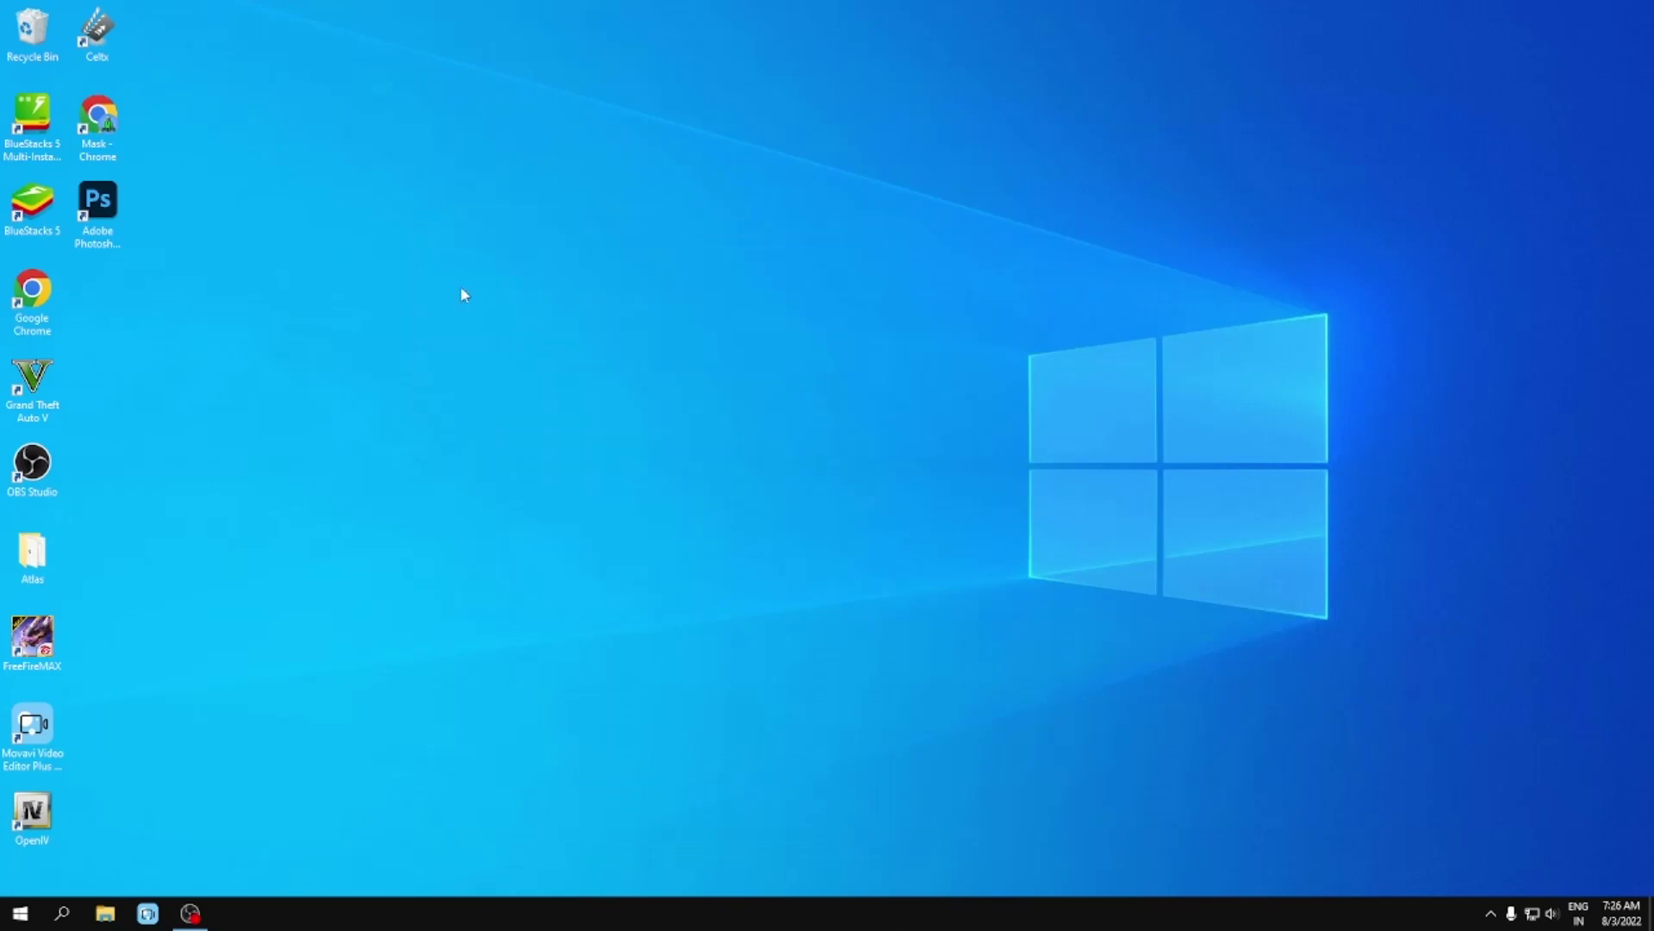